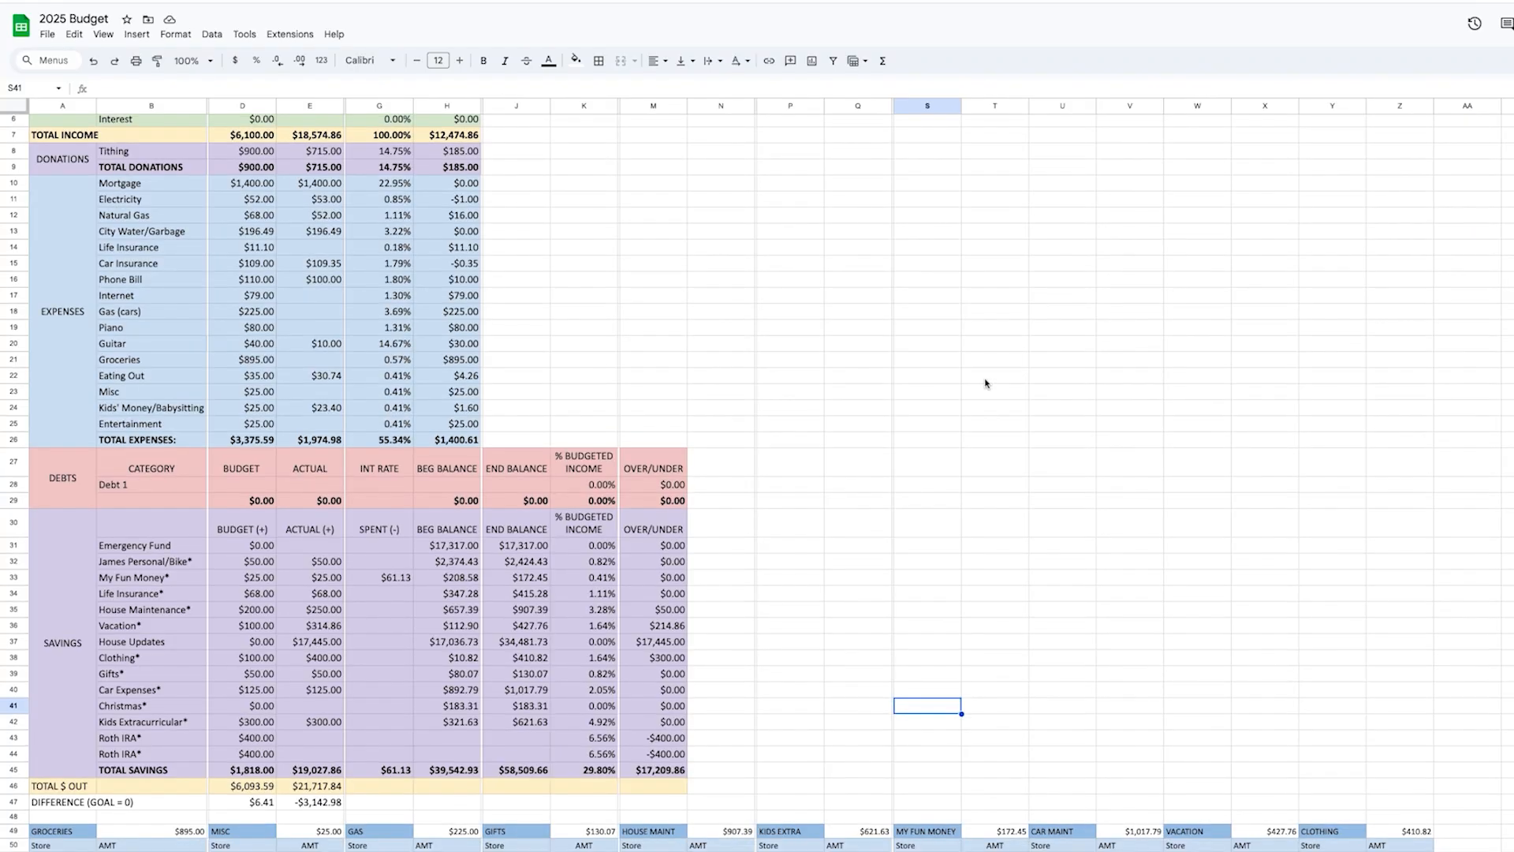
- Delete the Tax Refund row from the income section of the MAY sheet
{"action": "scroll", "coordinate": [985, 383], "scroll_direction": "down", "scroll_amount": 5}
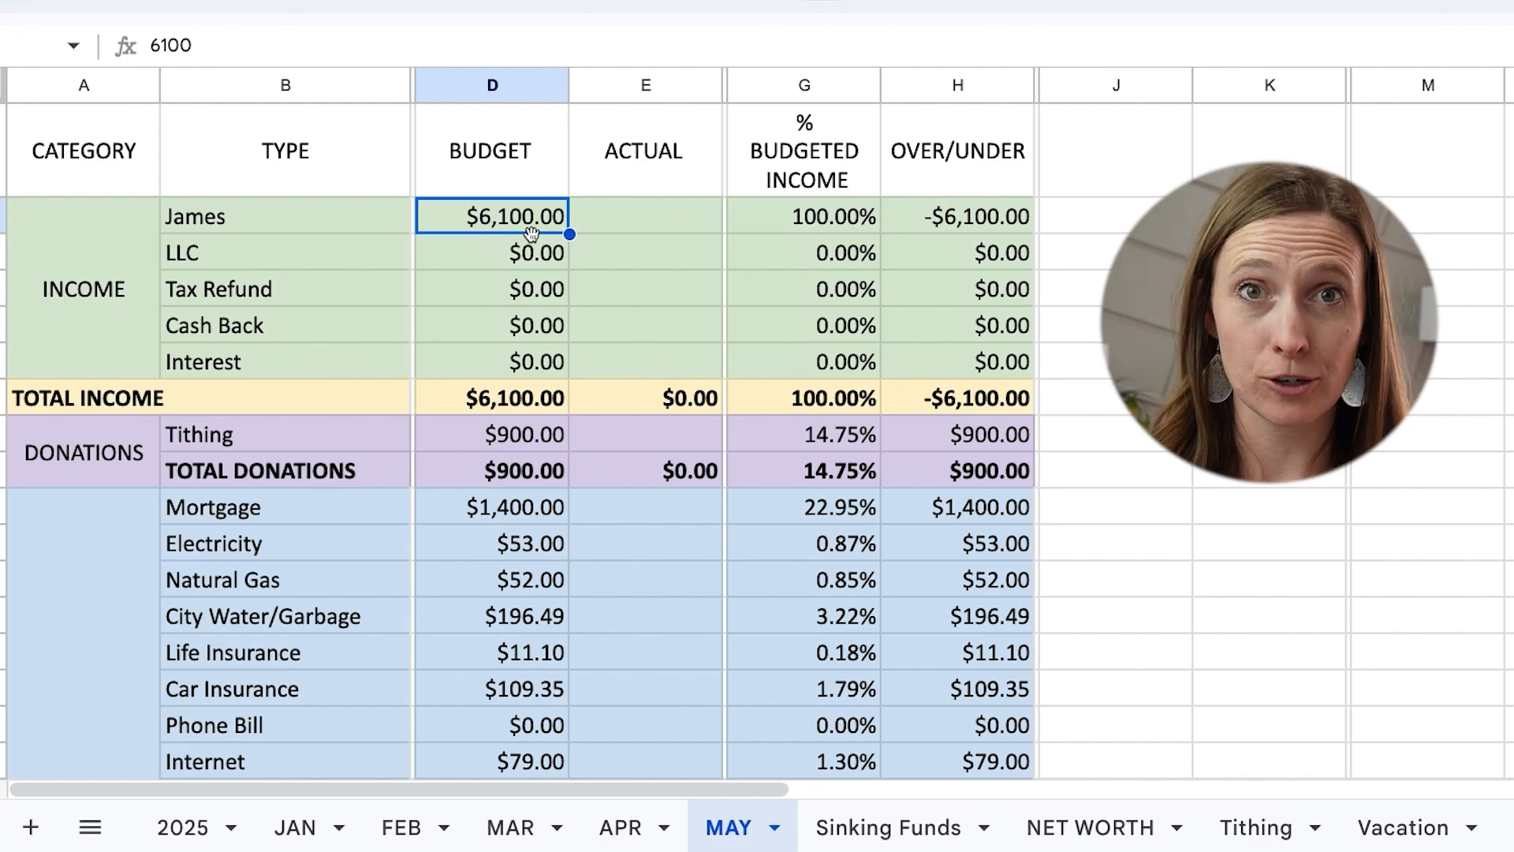
{"action": "left_click", "coordinate": [533, 254]}
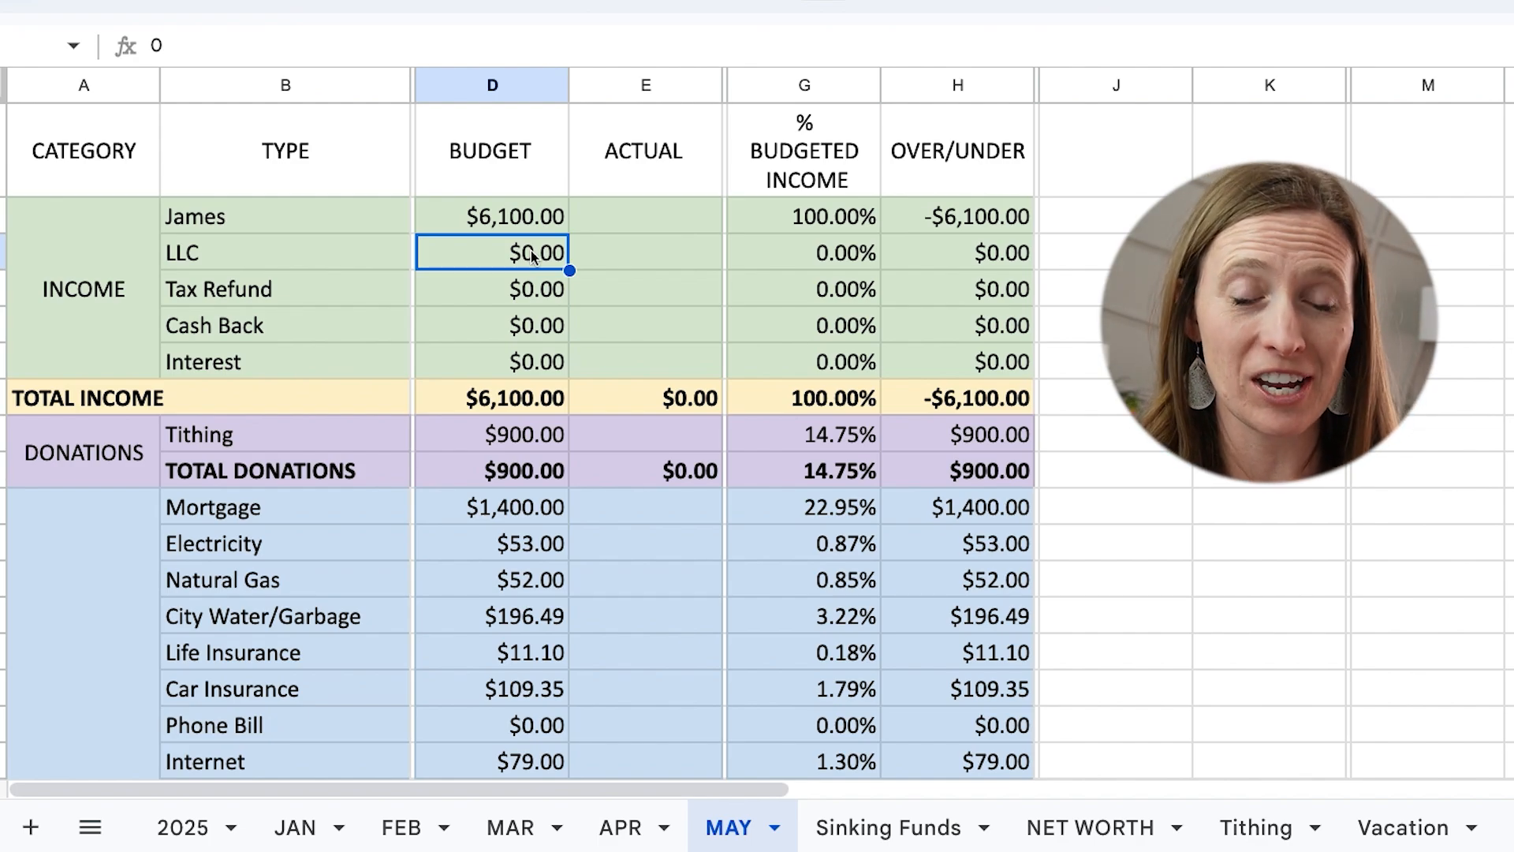
{"action": "left_click", "coordinate": [526, 301]}
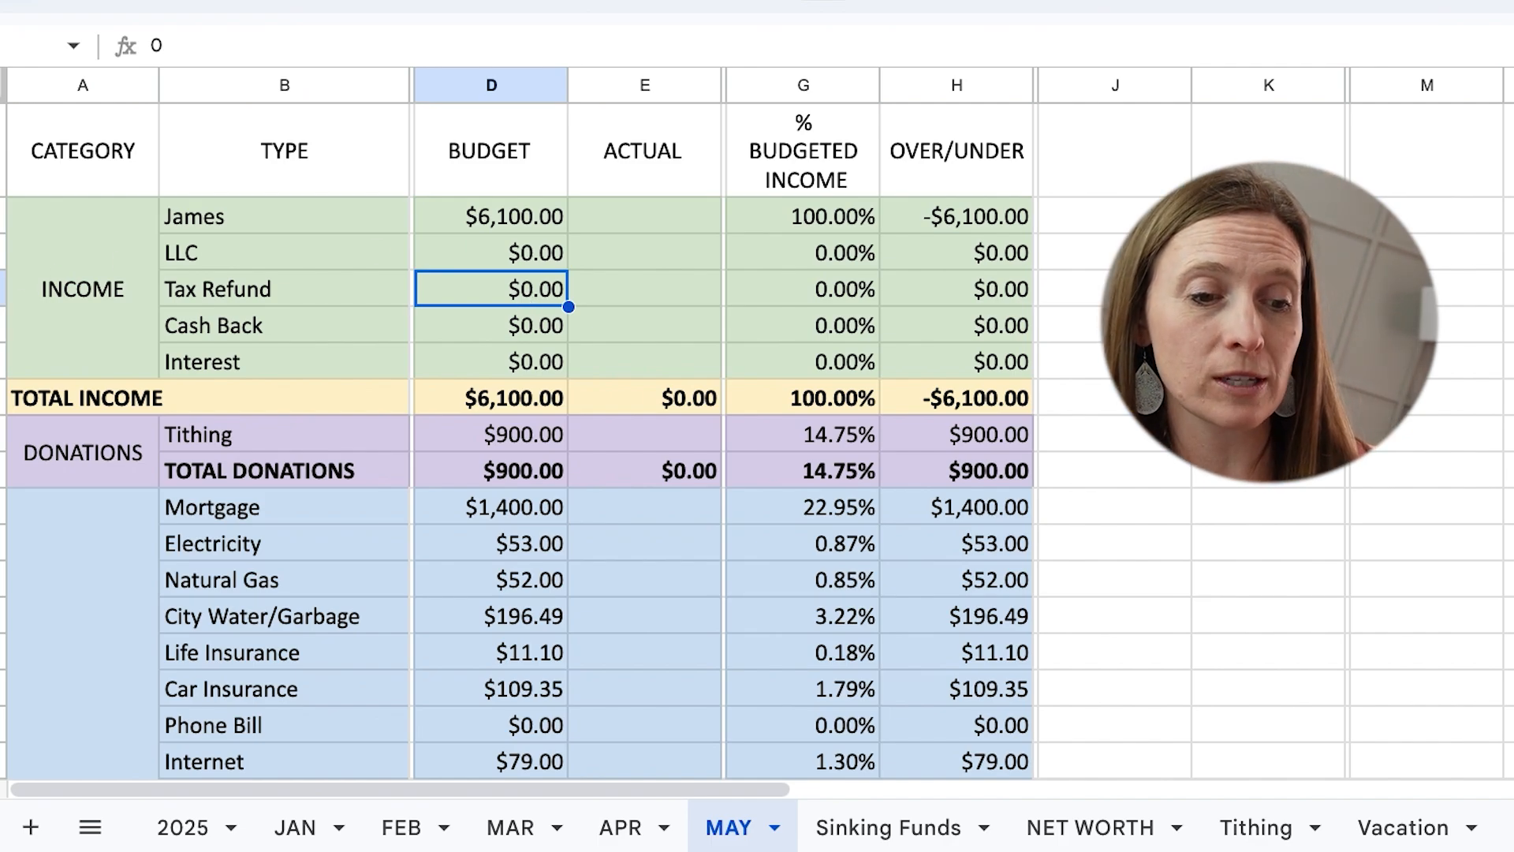
{"action": "right_click", "coordinate": [3, 289]}
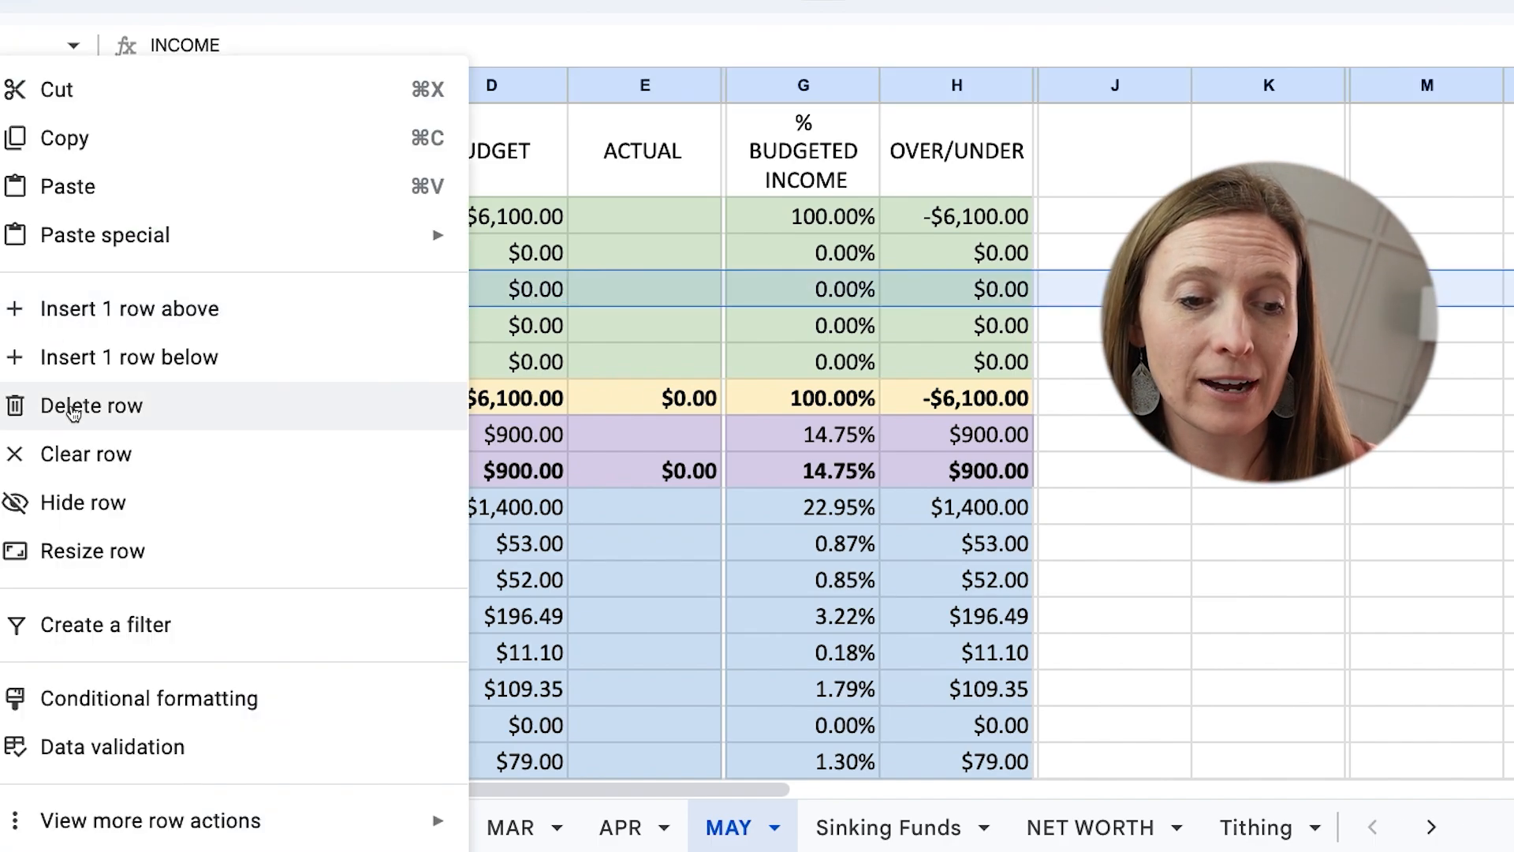
{"action": "left_click", "coordinate": [91, 405]}
{"action": "left_click", "coordinate": [645, 319]}
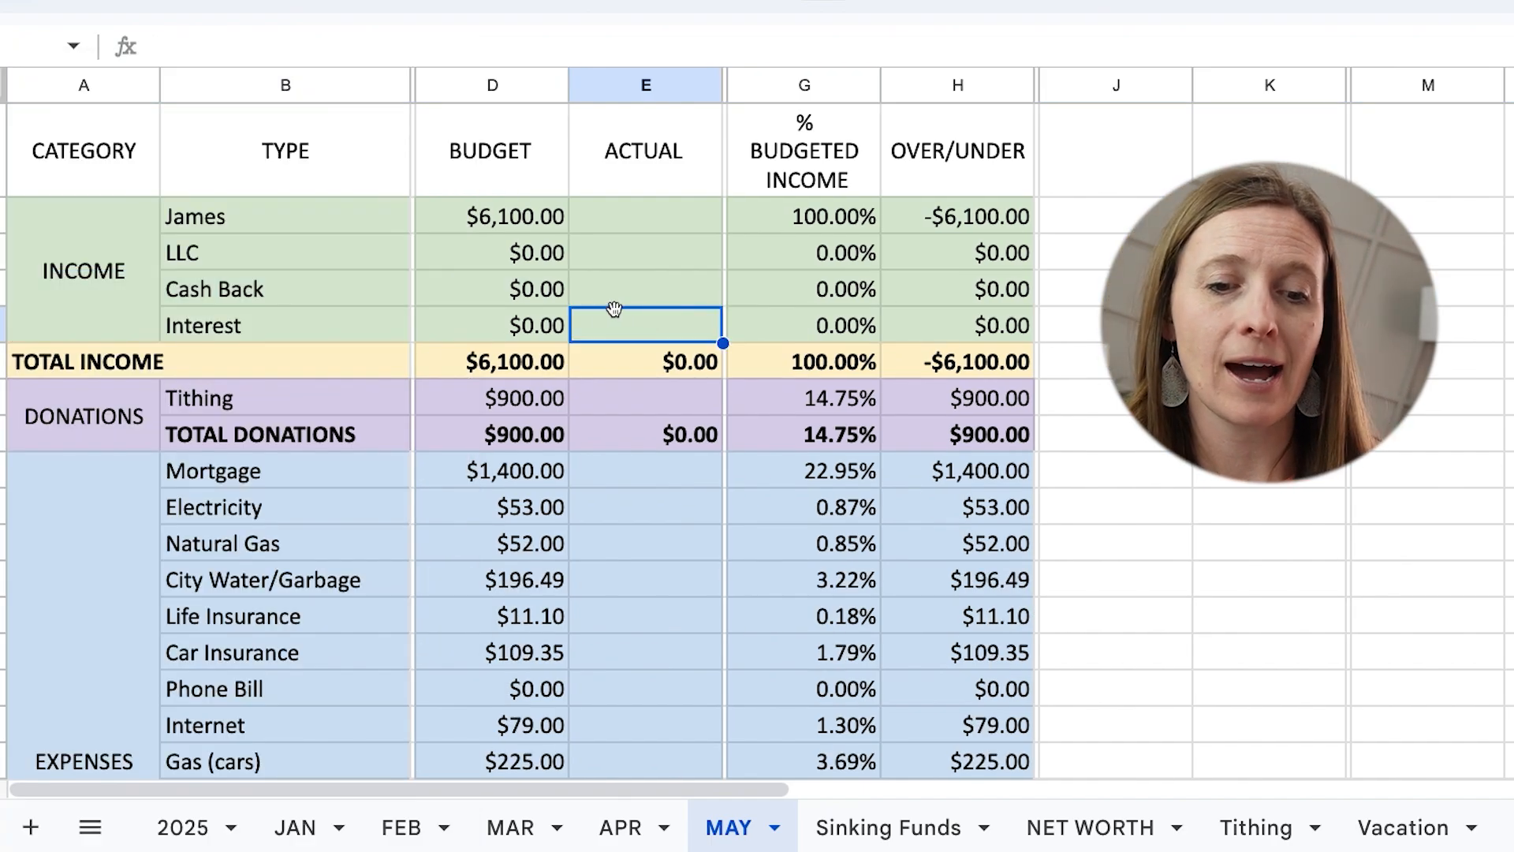
- Review the May budget amounts from Cash Back and Tithing down through the expenses to Gas (cars)
{"action": "left_click", "coordinate": [528, 295]}
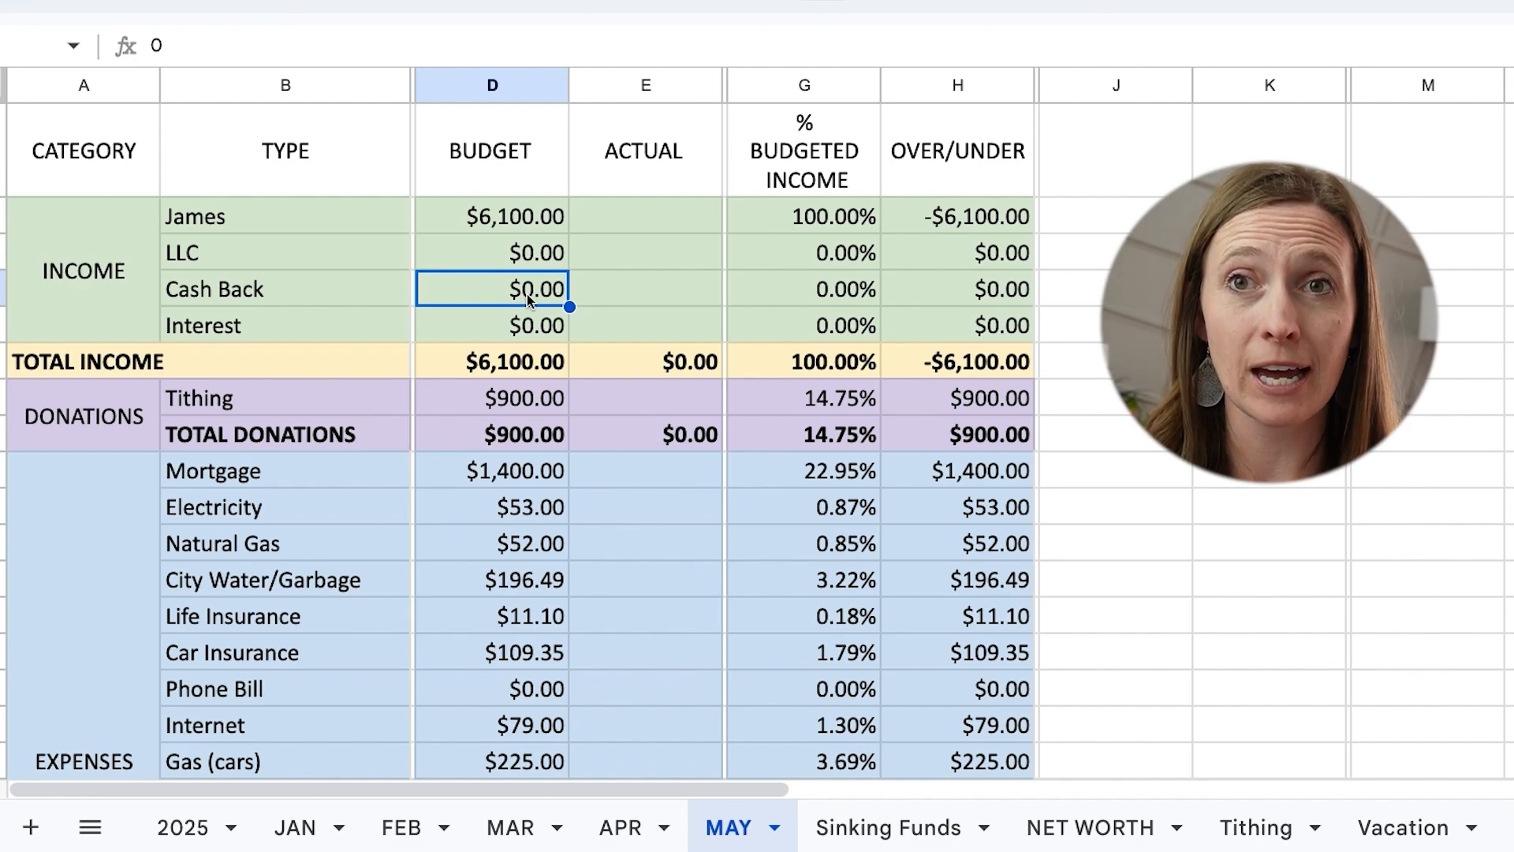
{"action": "key", "text": "Down"}
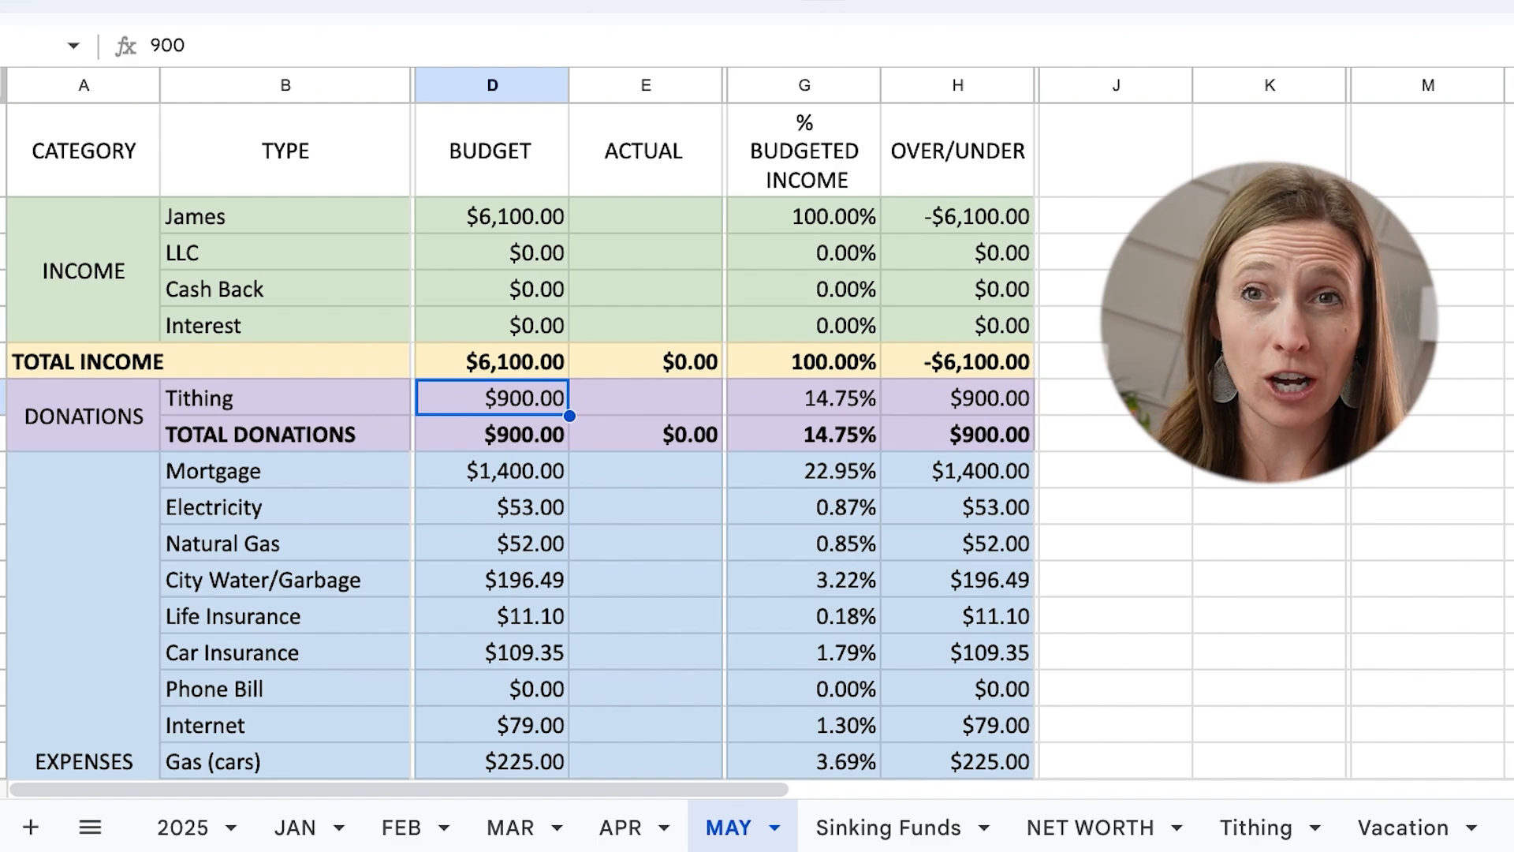
{"action": "left_click", "coordinate": [492, 434]}
{"action": "left_click", "coordinate": [492, 471]}
{"action": "left_click", "coordinate": [492, 507]}
{"action": "left_click", "coordinate": [492, 470]}
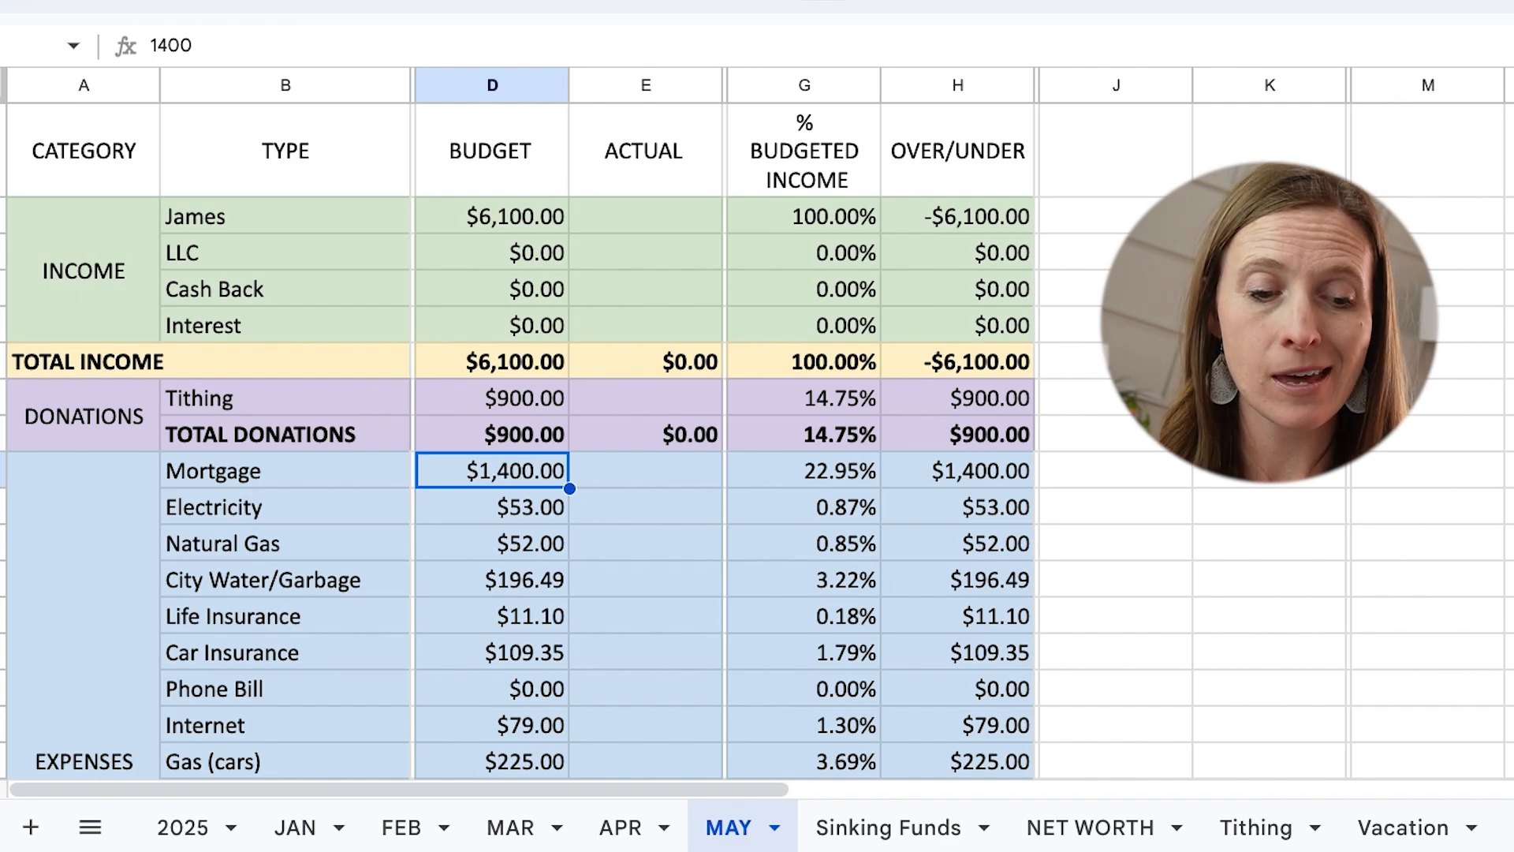
{"action": "left_click", "coordinate": [492, 507]}
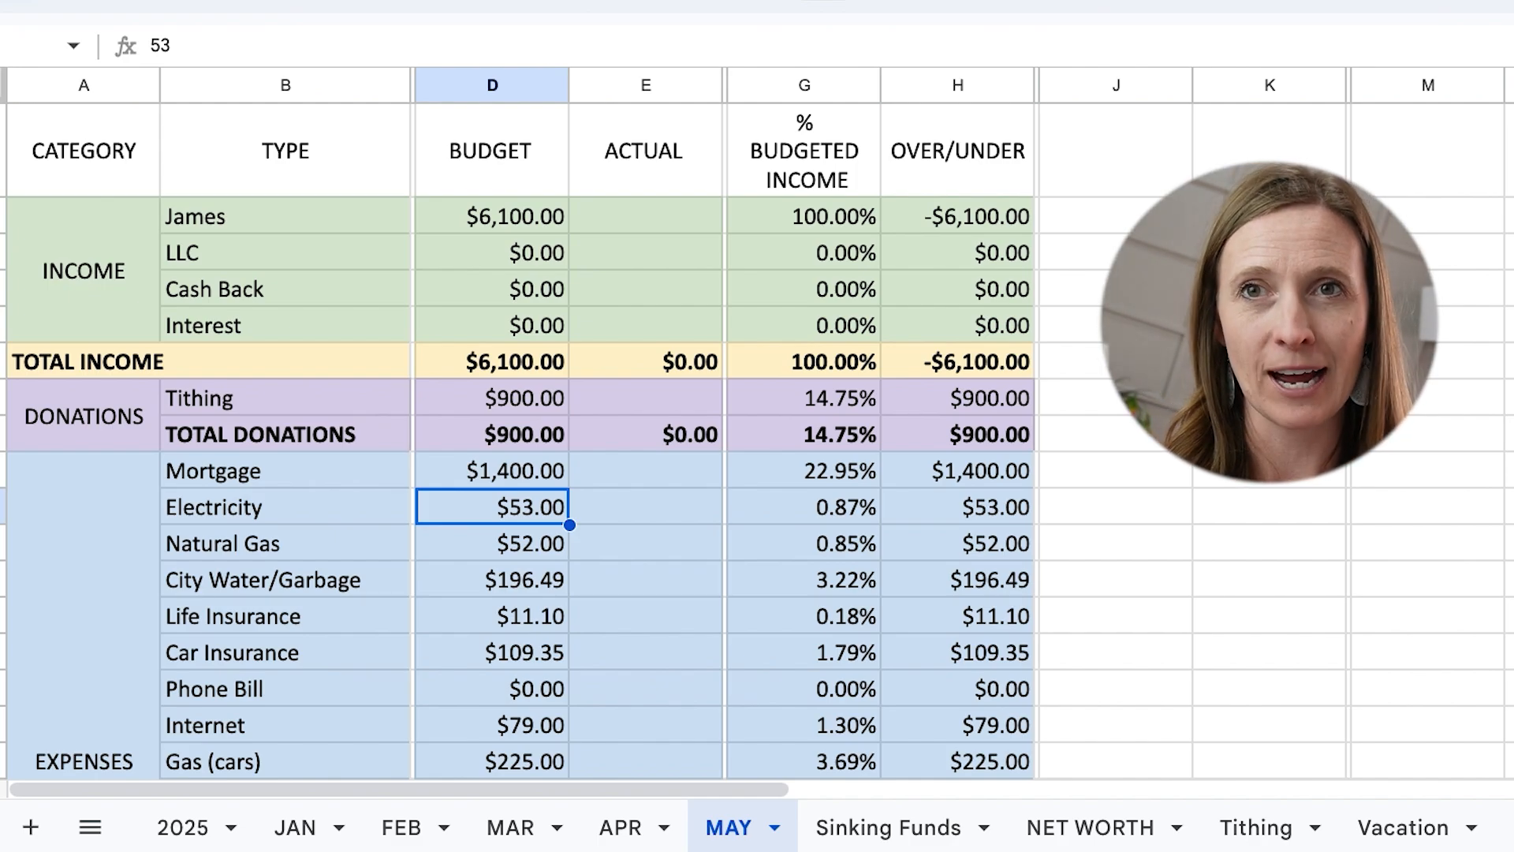
{"action": "key", "text": "Down"}
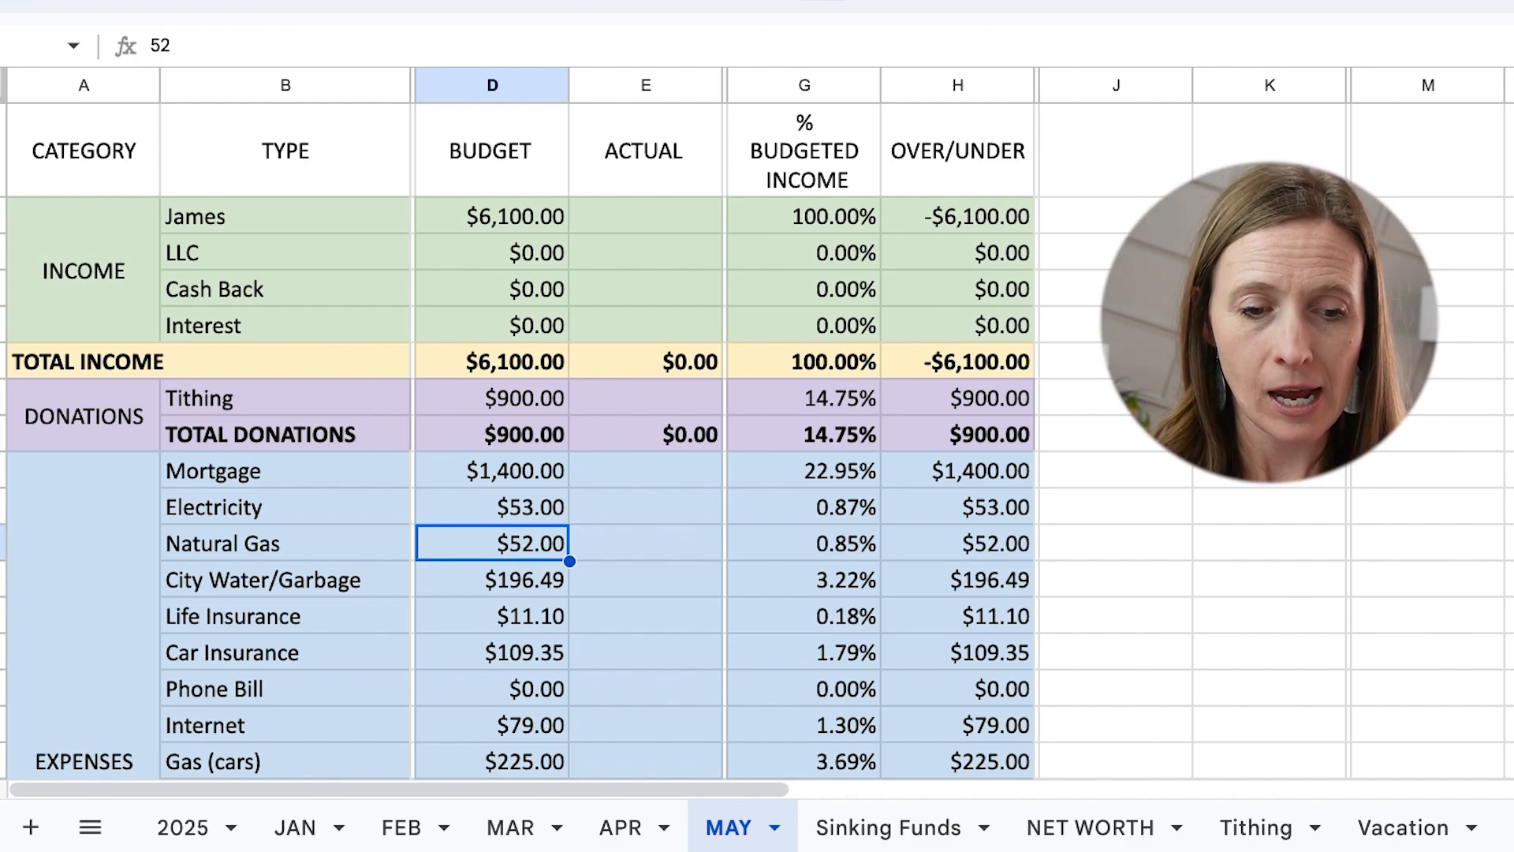
{"action": "key", "text": "Down"}
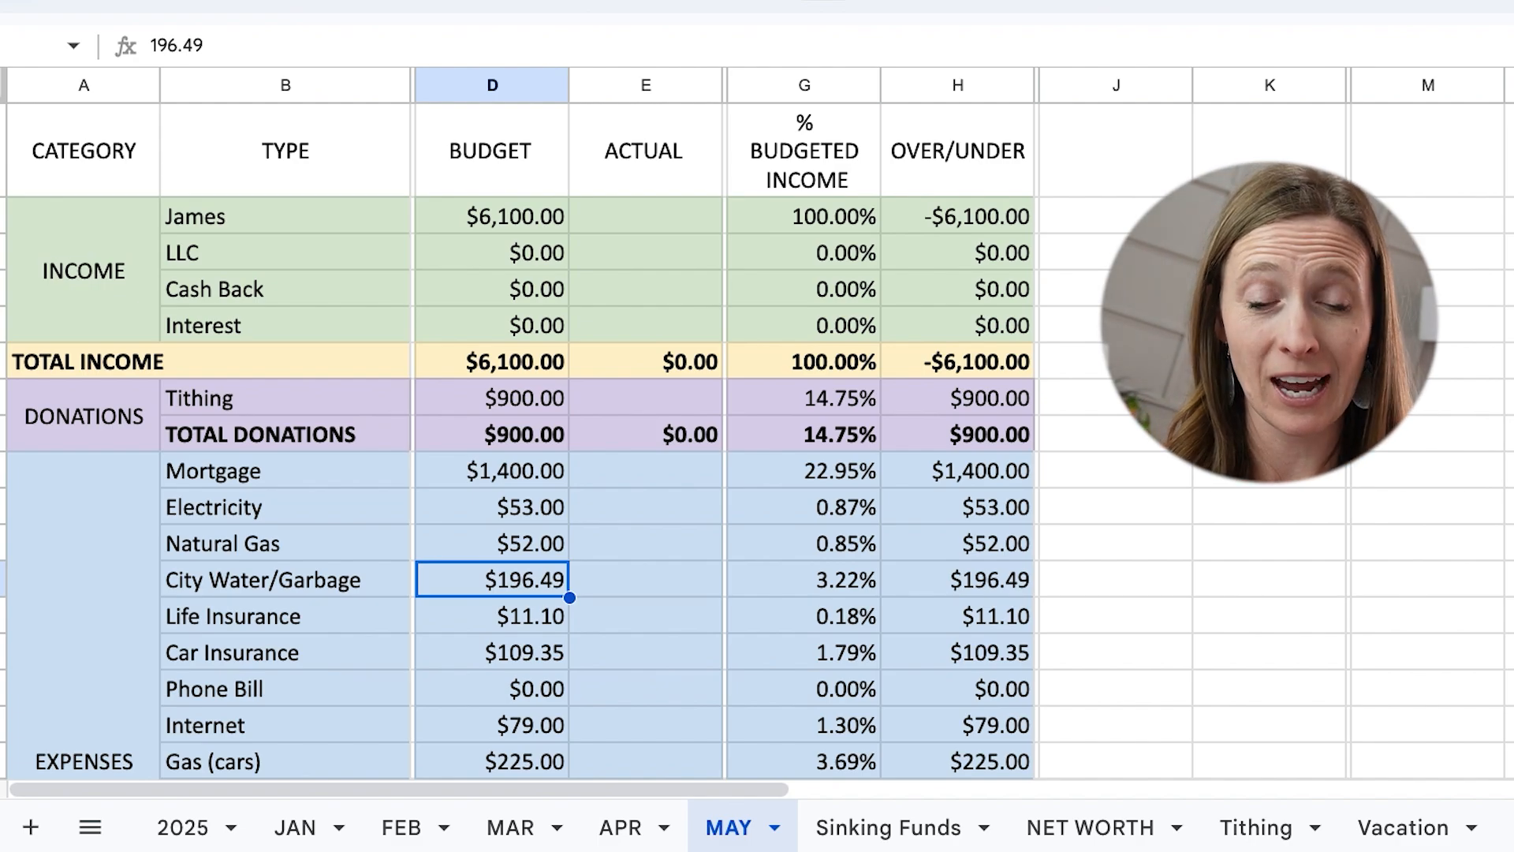
{"action": "key", "text": "Down"}
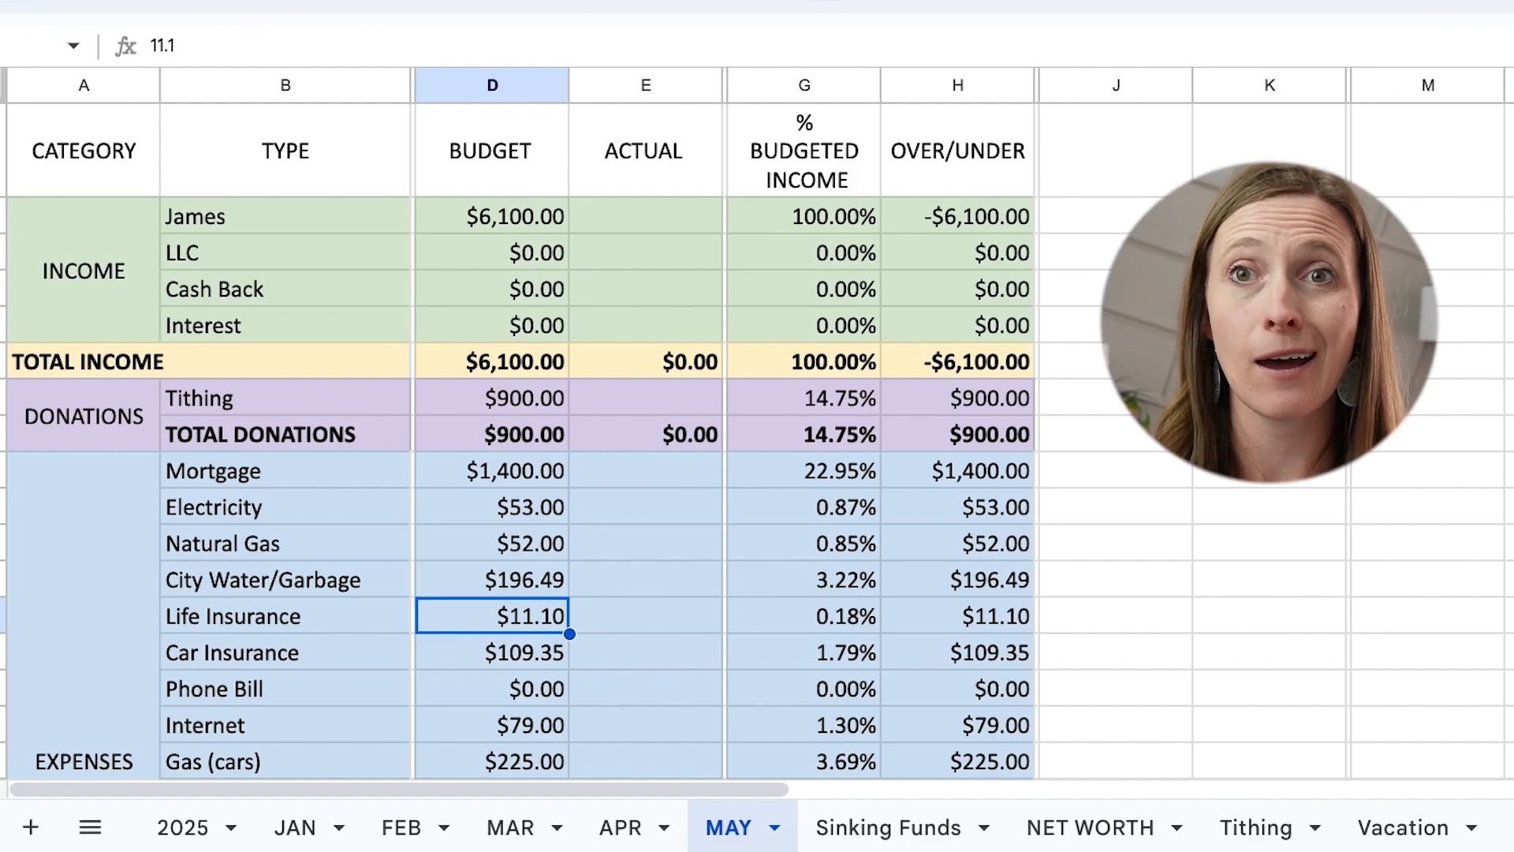
{"action": "key", "text": "Down"}
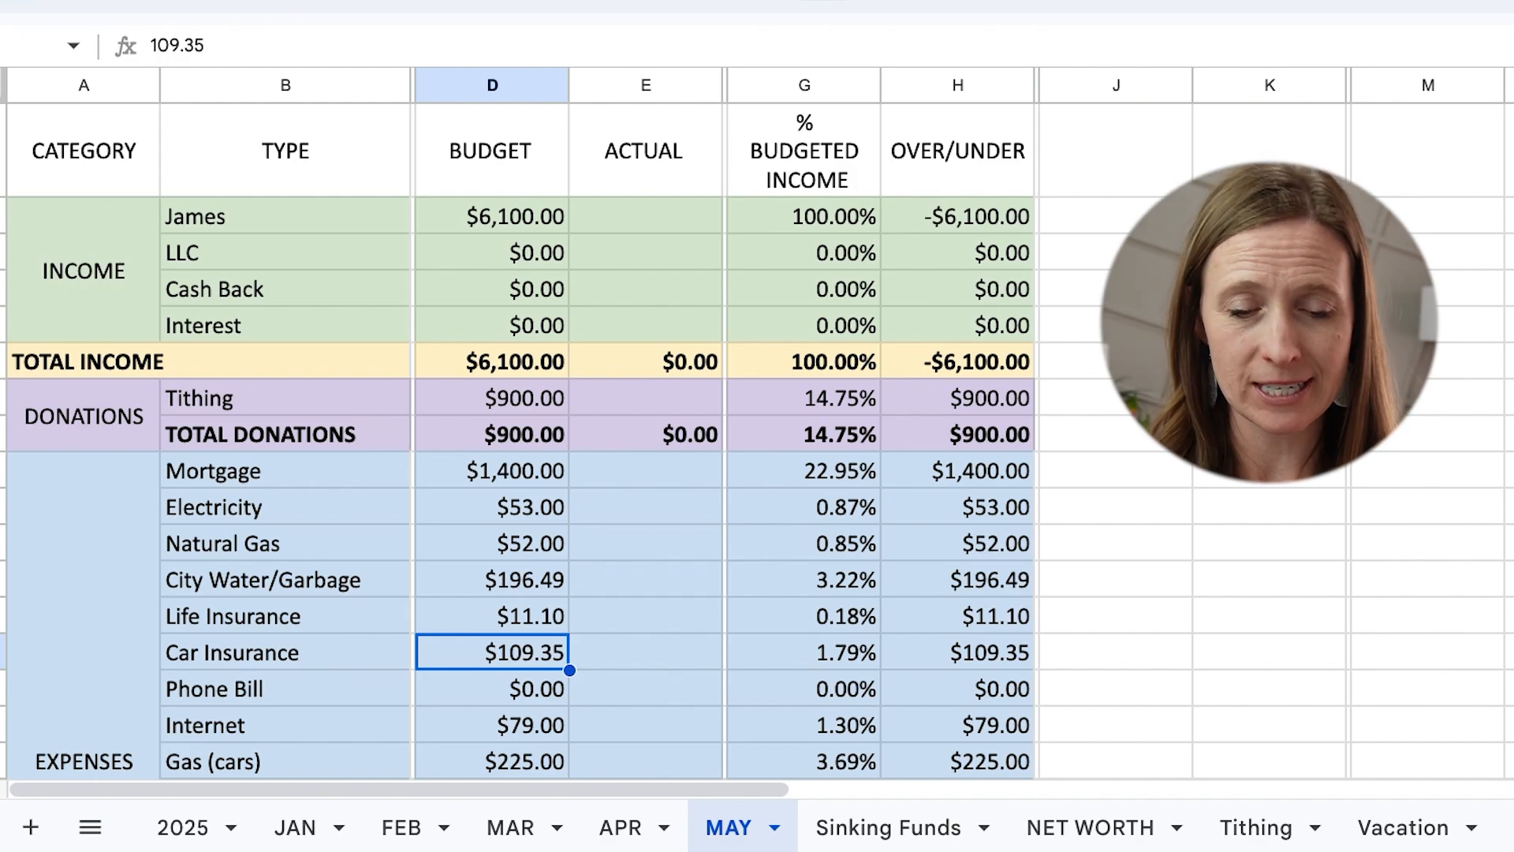
{"action": "key", "text": "Down"}
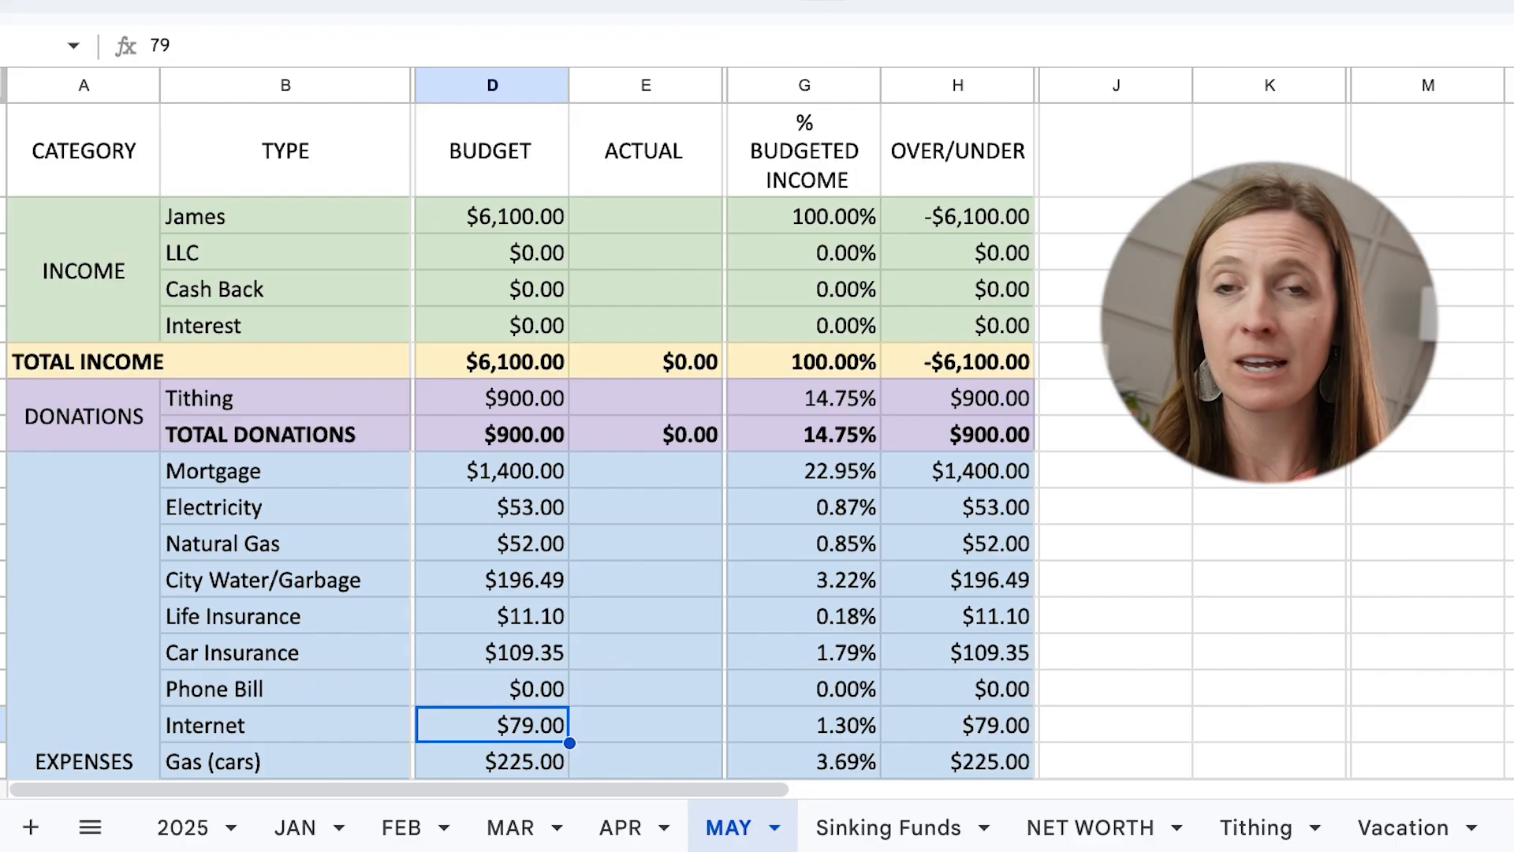
{"action": "left_click", "coordinate": [492, 761]}
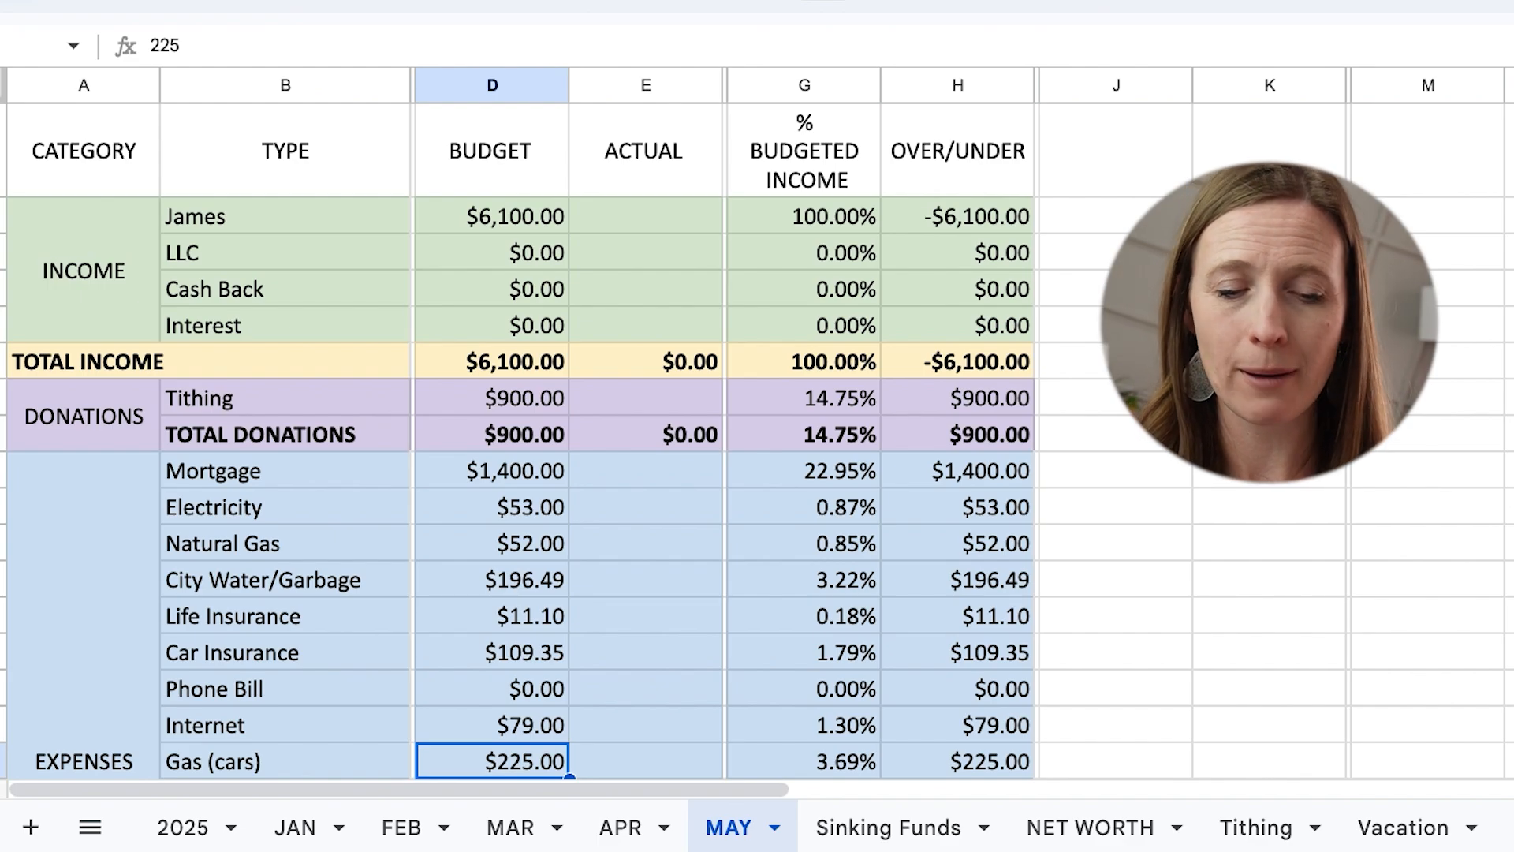
- Try budget amounts of 80 and 0 for the Piano expense
{"action": "scroll", "coordinate": [757, 442], "scroll_direction": "down", "scroll_amount": 7}
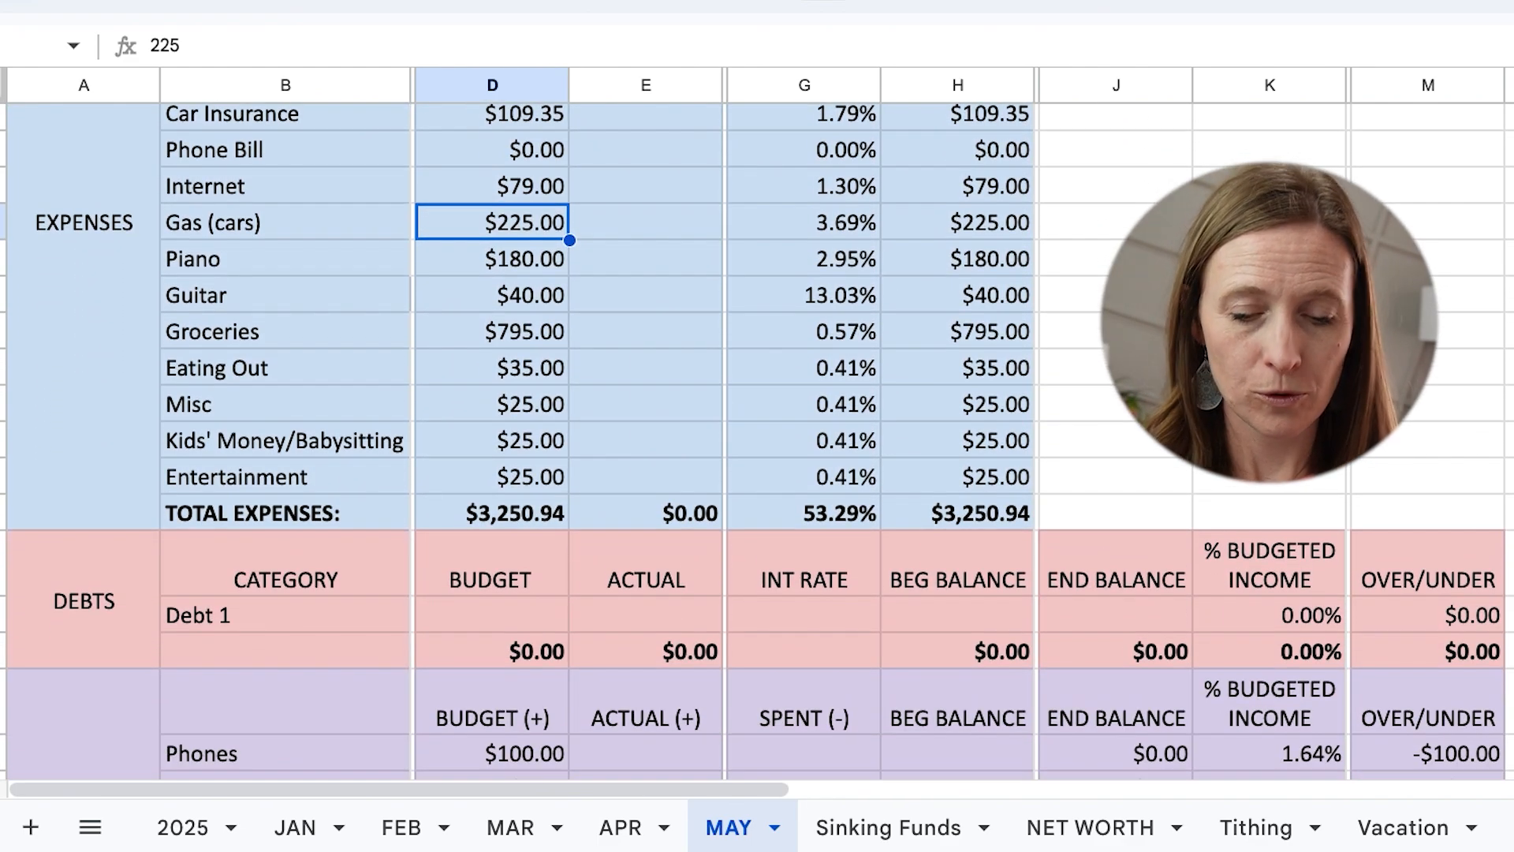
{"action": "left_click", "coordinate": [492, 259]}
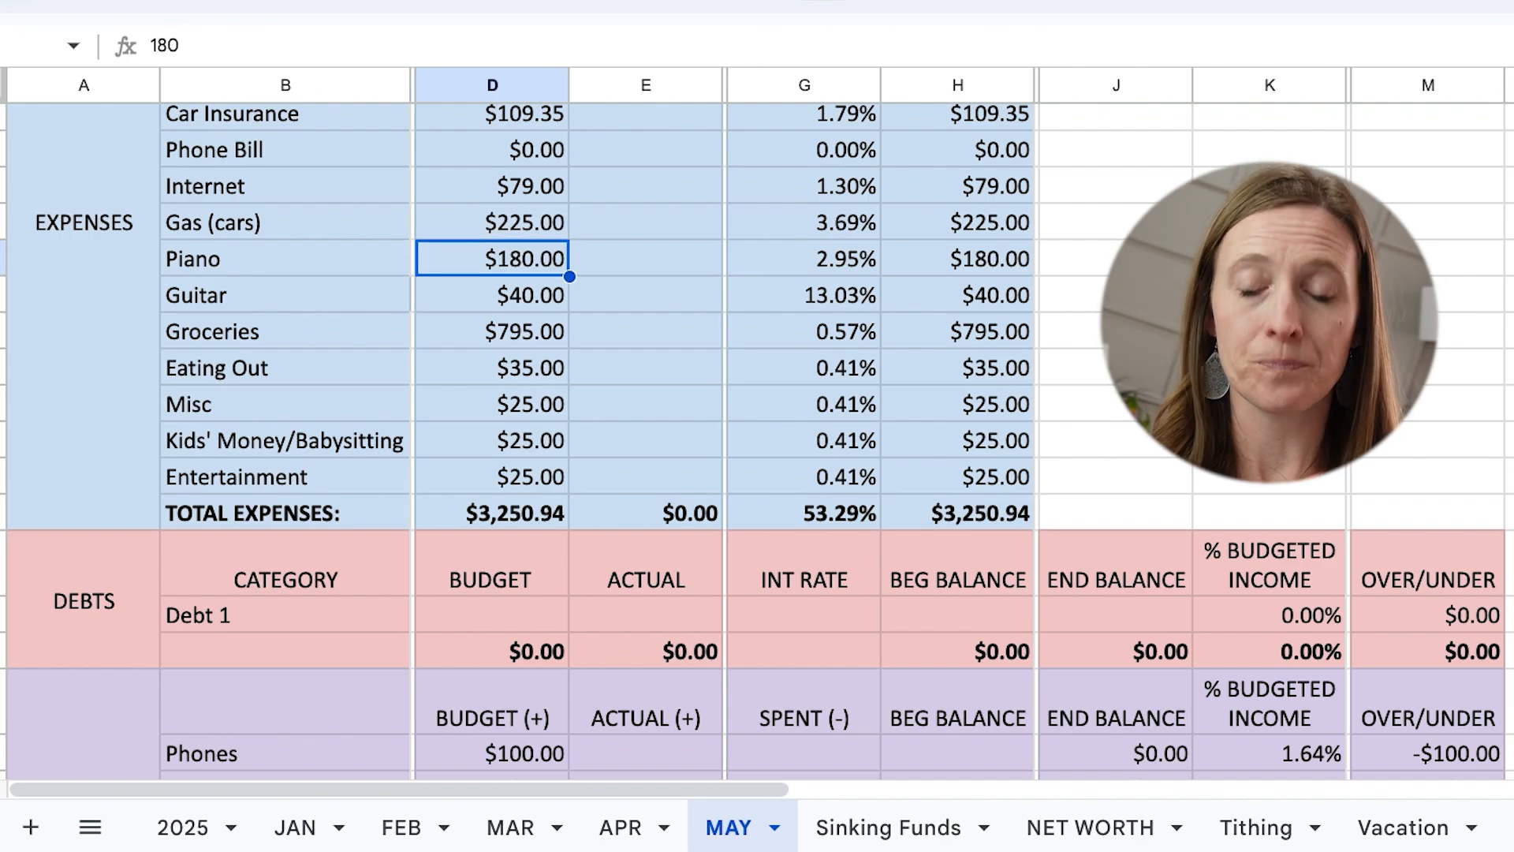
{"action": "type", "text": "80"}
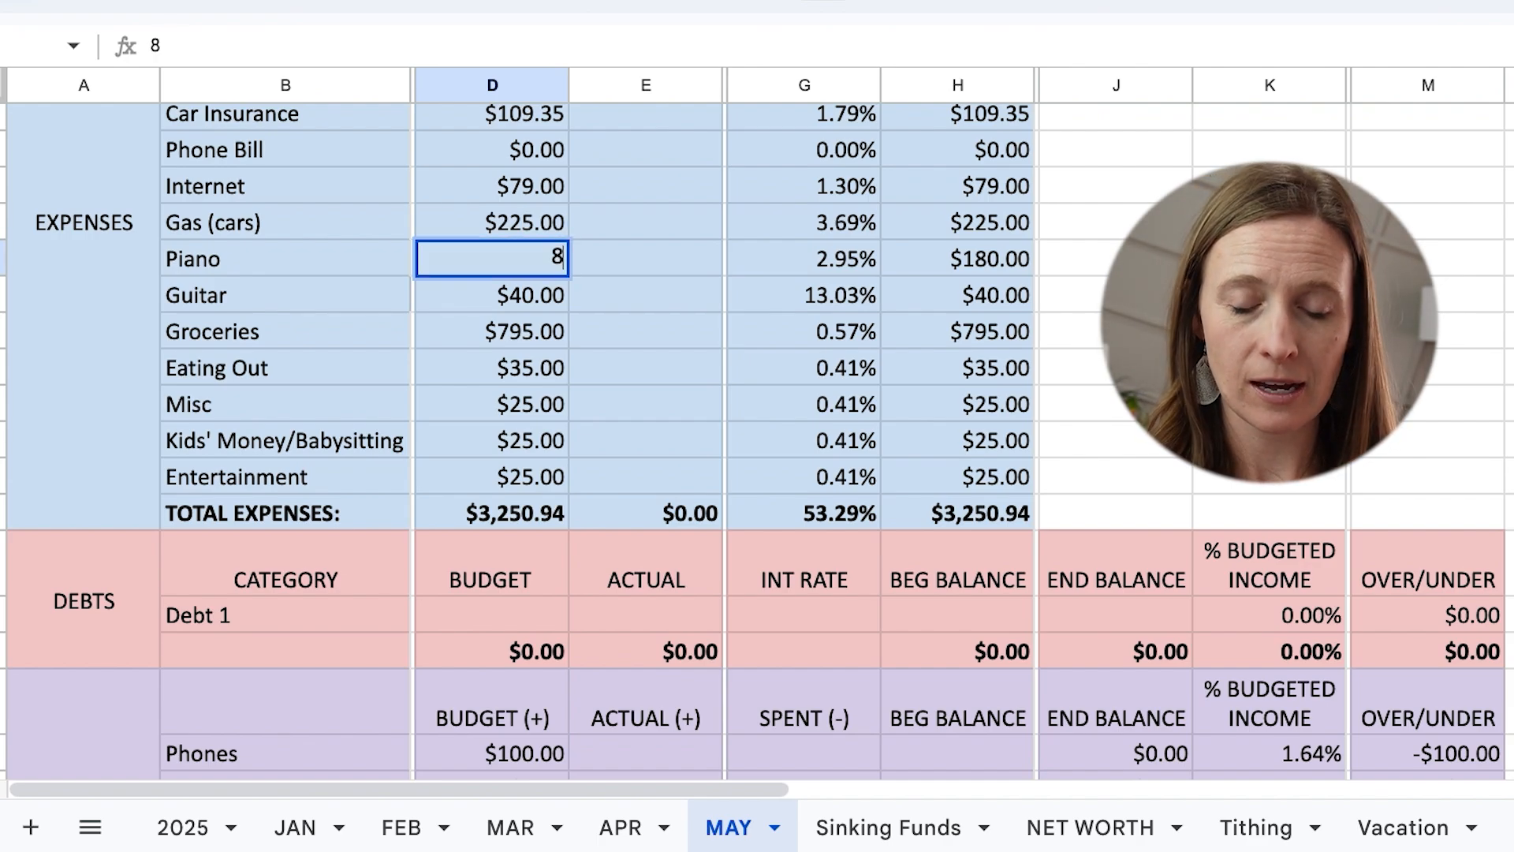
{"action": "key", "text": "Return"}
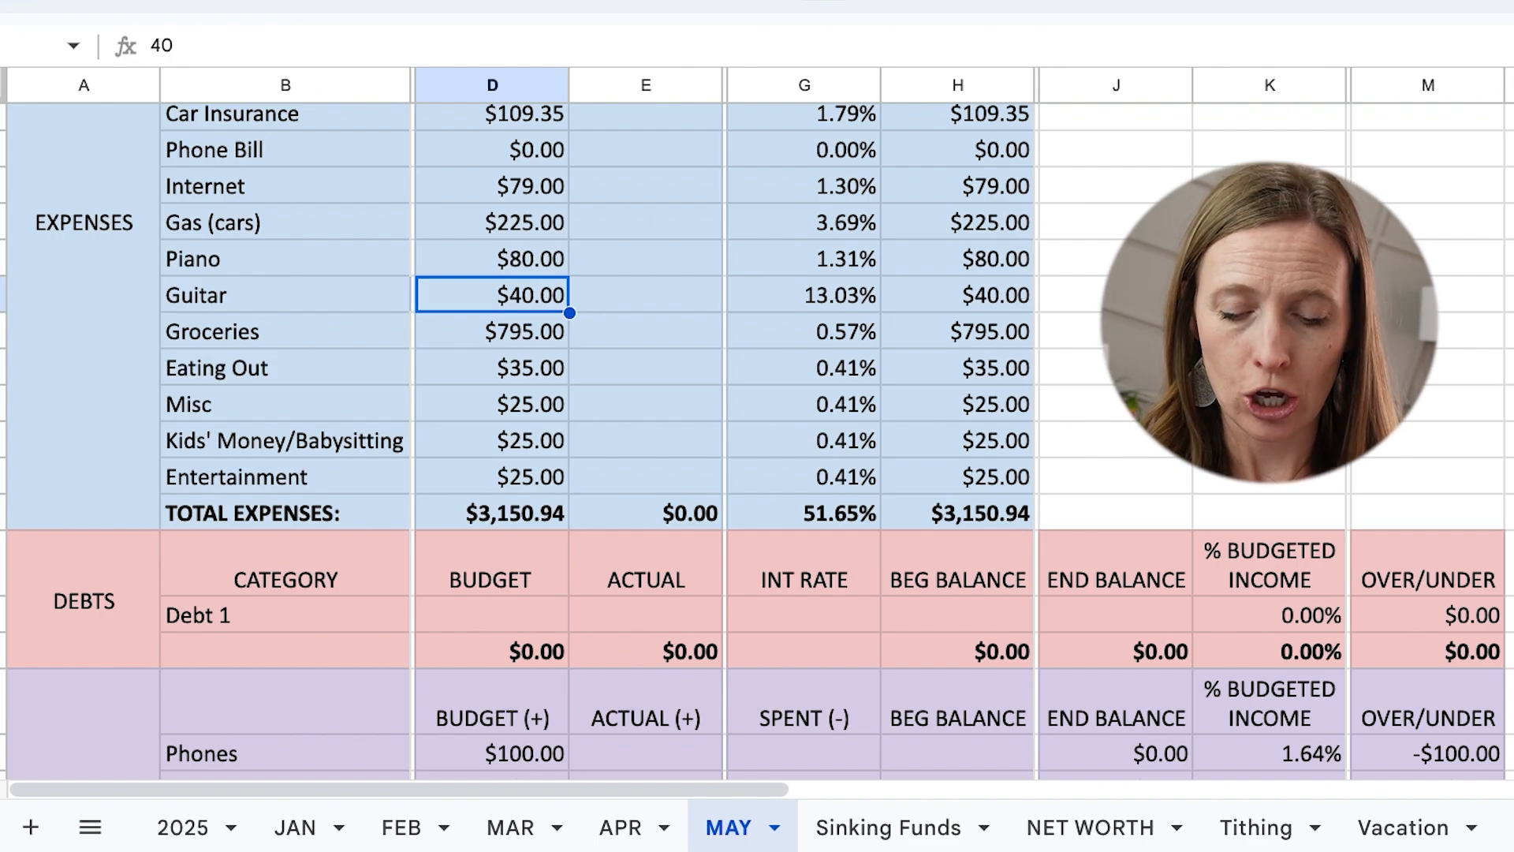
{"action": "key", "text": "Up"}
{"action": "type", "text": "0"}
{"action": "key", "text": "Return"}
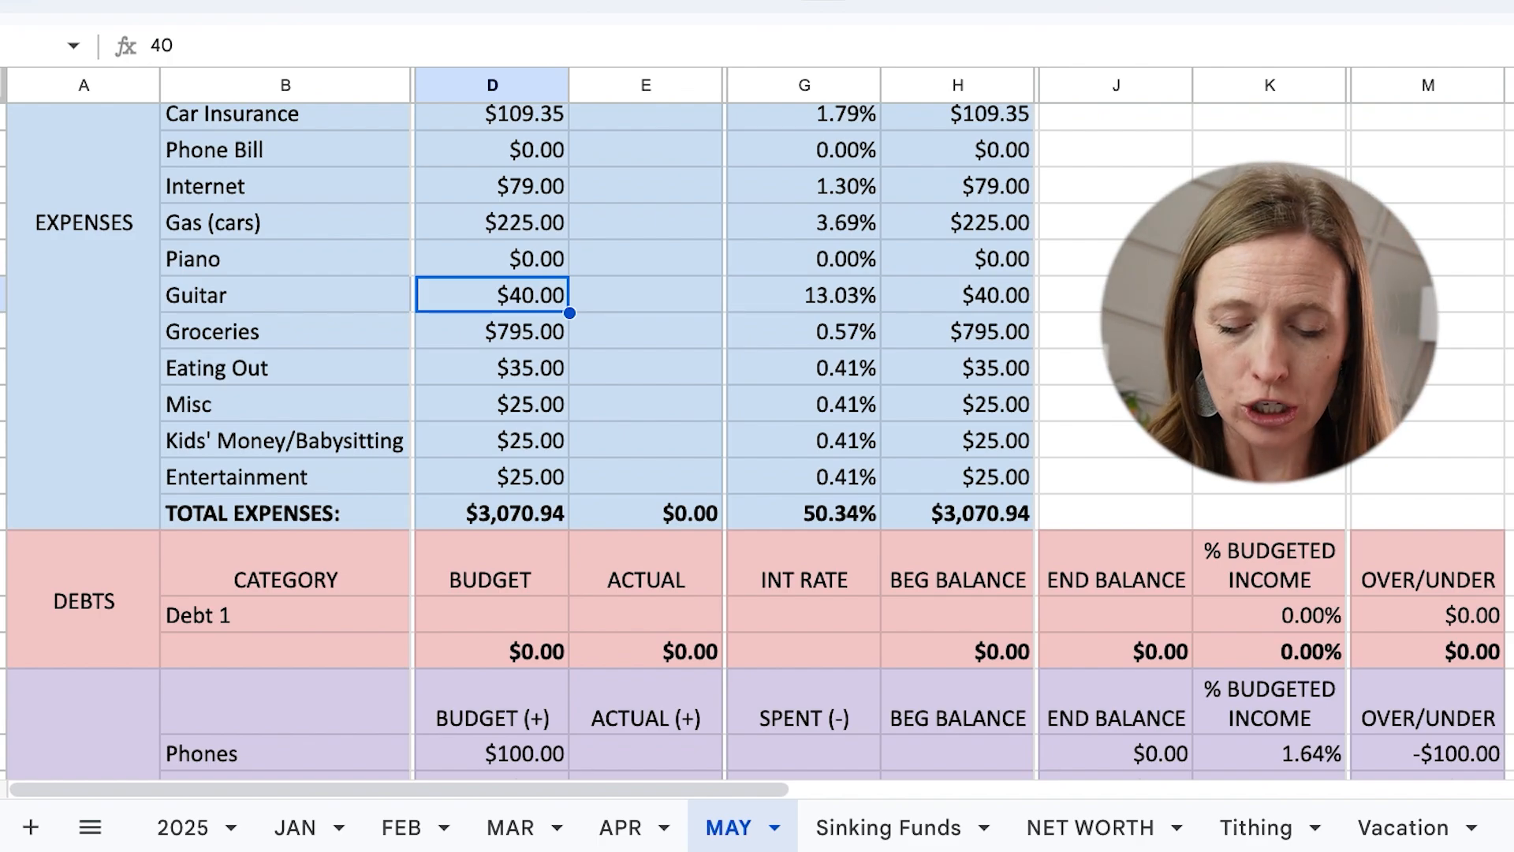
- Rename the Piano expense category to Piano/Tennis
{"action": "key", "text": "Up"}
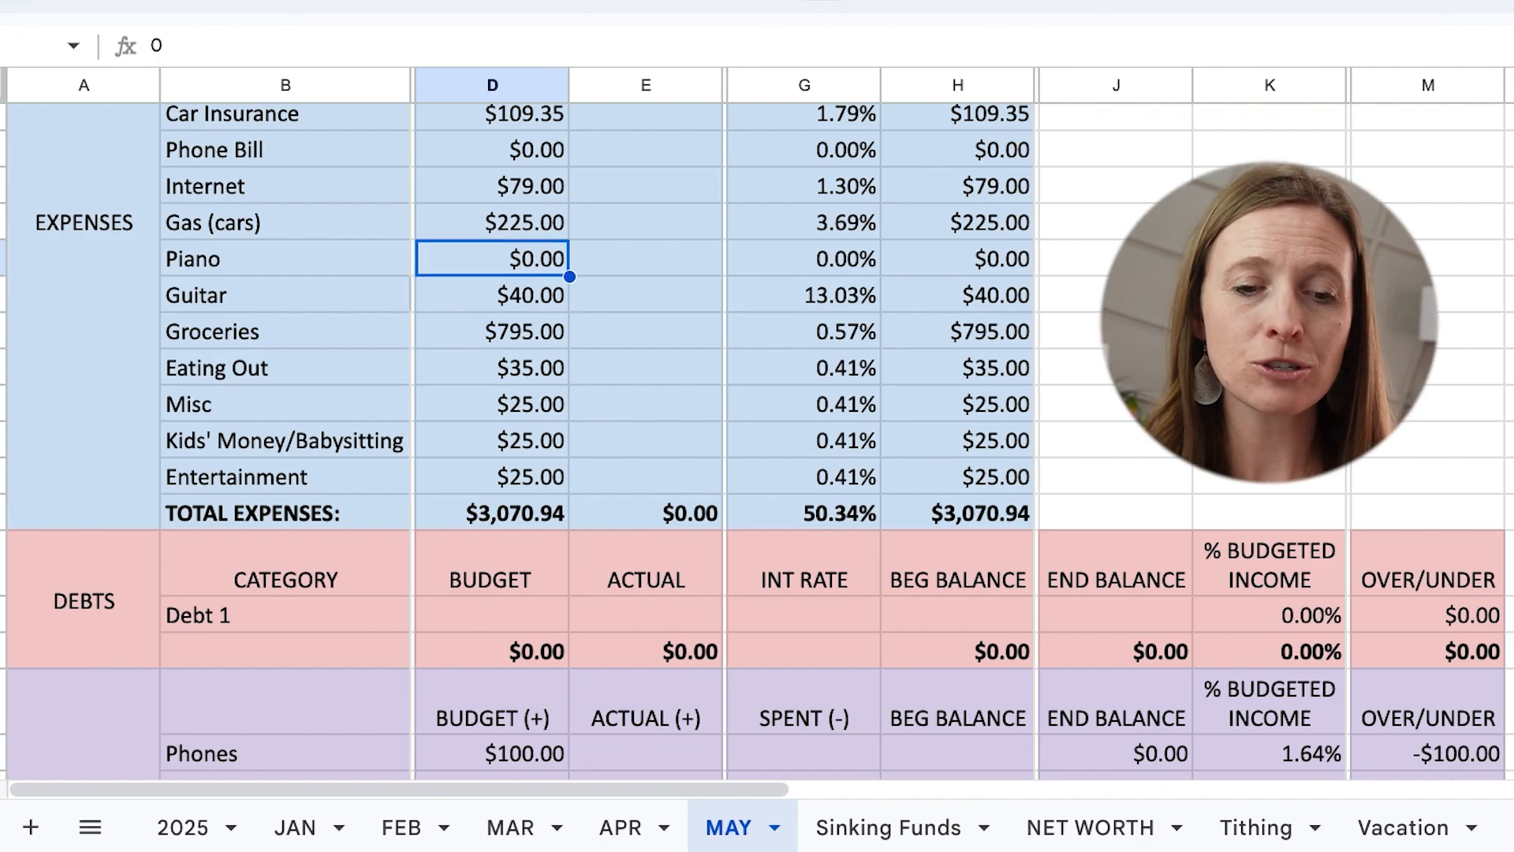
{"action": "left_click", "coordinate": [255, 260]}
{"action": "double_click", "coordinate": [255, 260]}
{"action": "type", "text": "/Tre"}
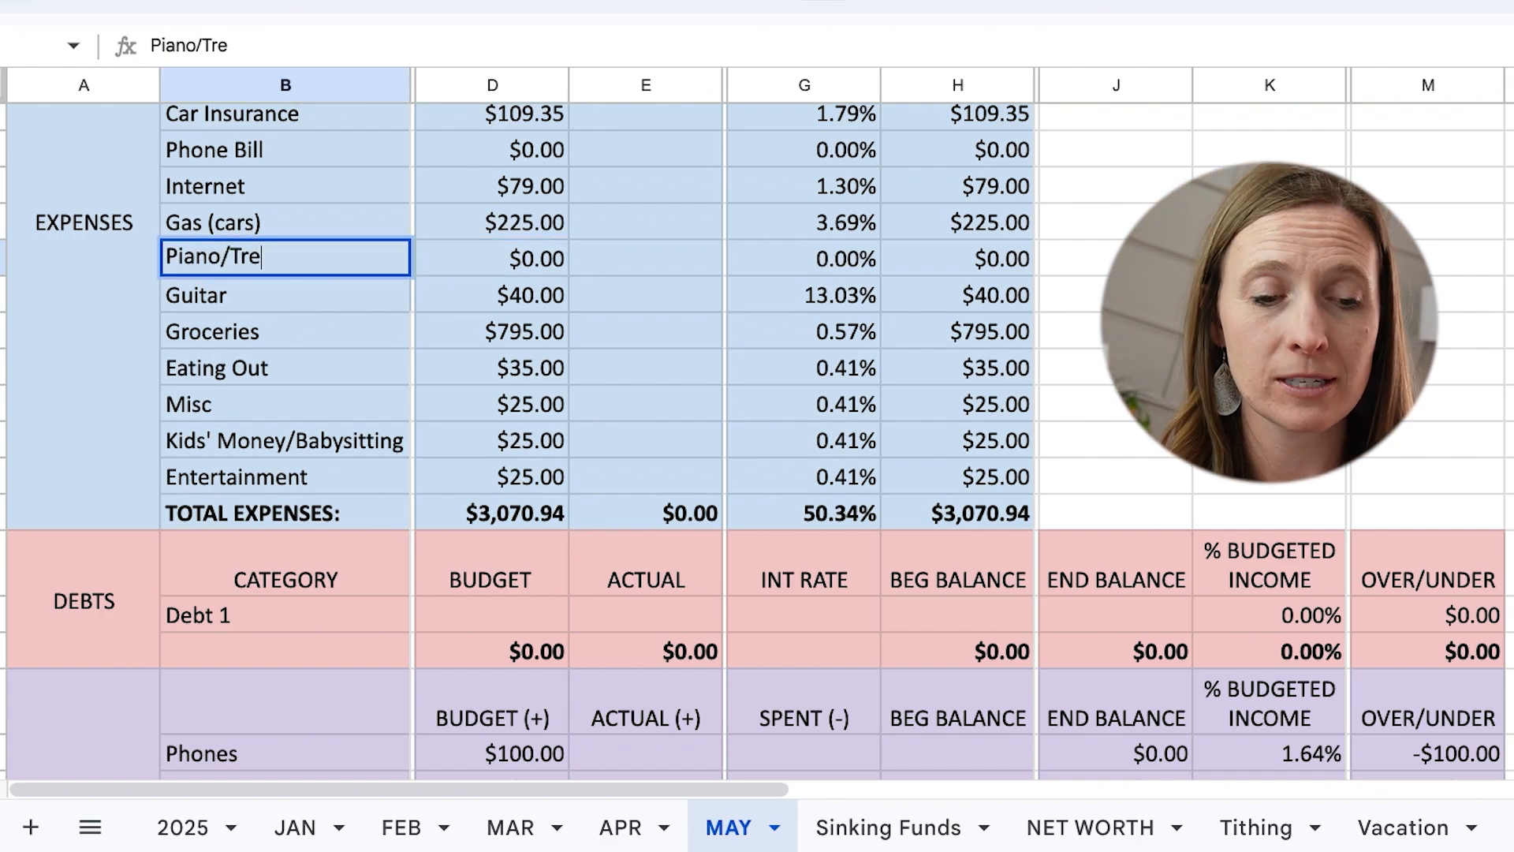
{"action": "key", "text": "BackSpace"}
{"action": "key", "text": "BackSpace"}
{"action": "type", "text": "ennis"}
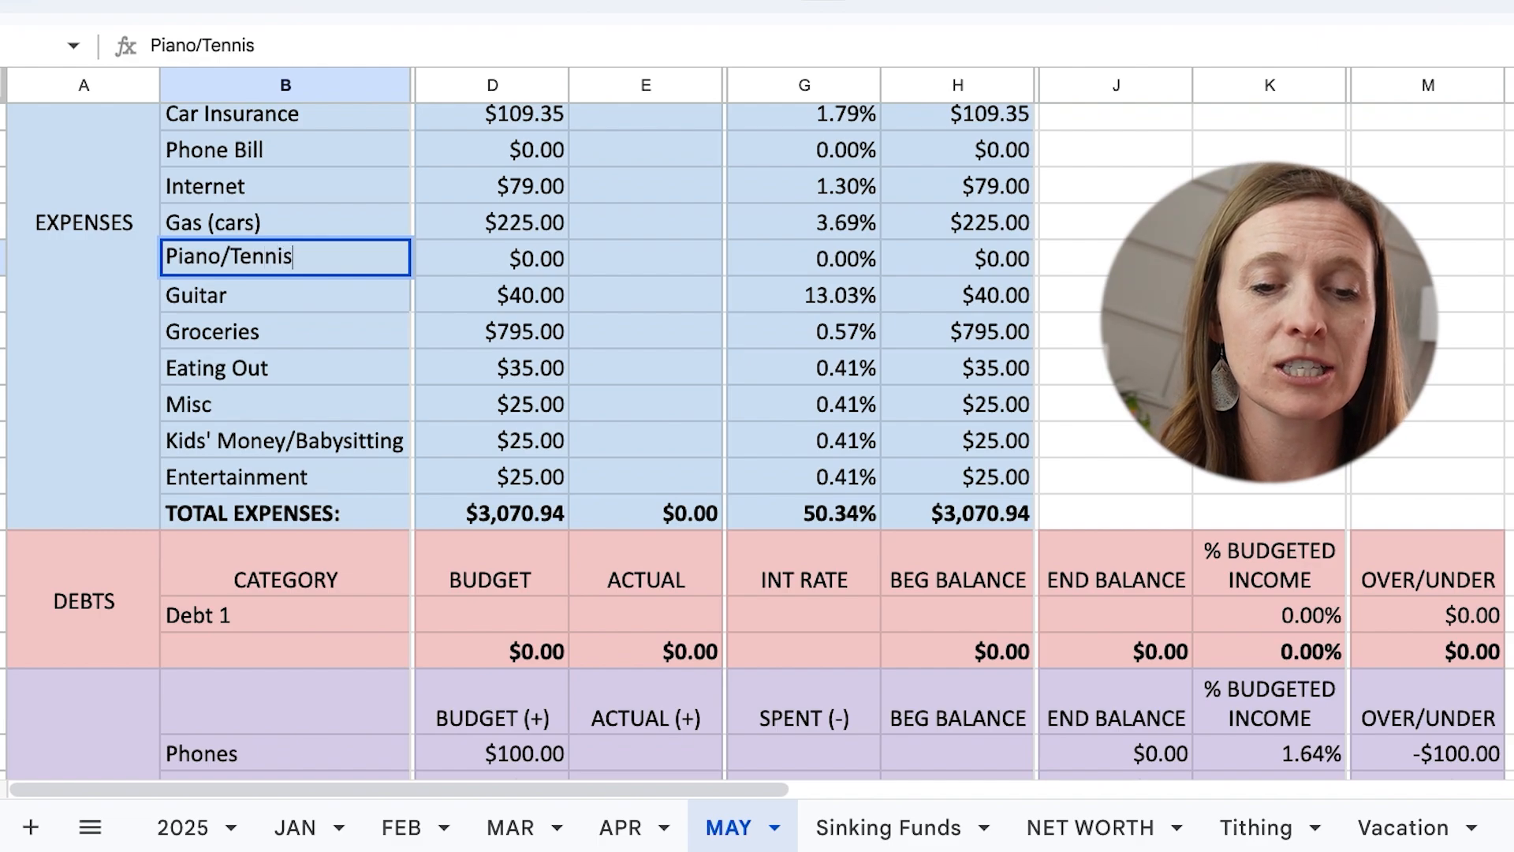
- Set the Piano/Tennis budget to 180
{"action": "key", "text": "Tab"}
{"action": "key", "text": "Tab"}
{"action": "type", "text": "180"}
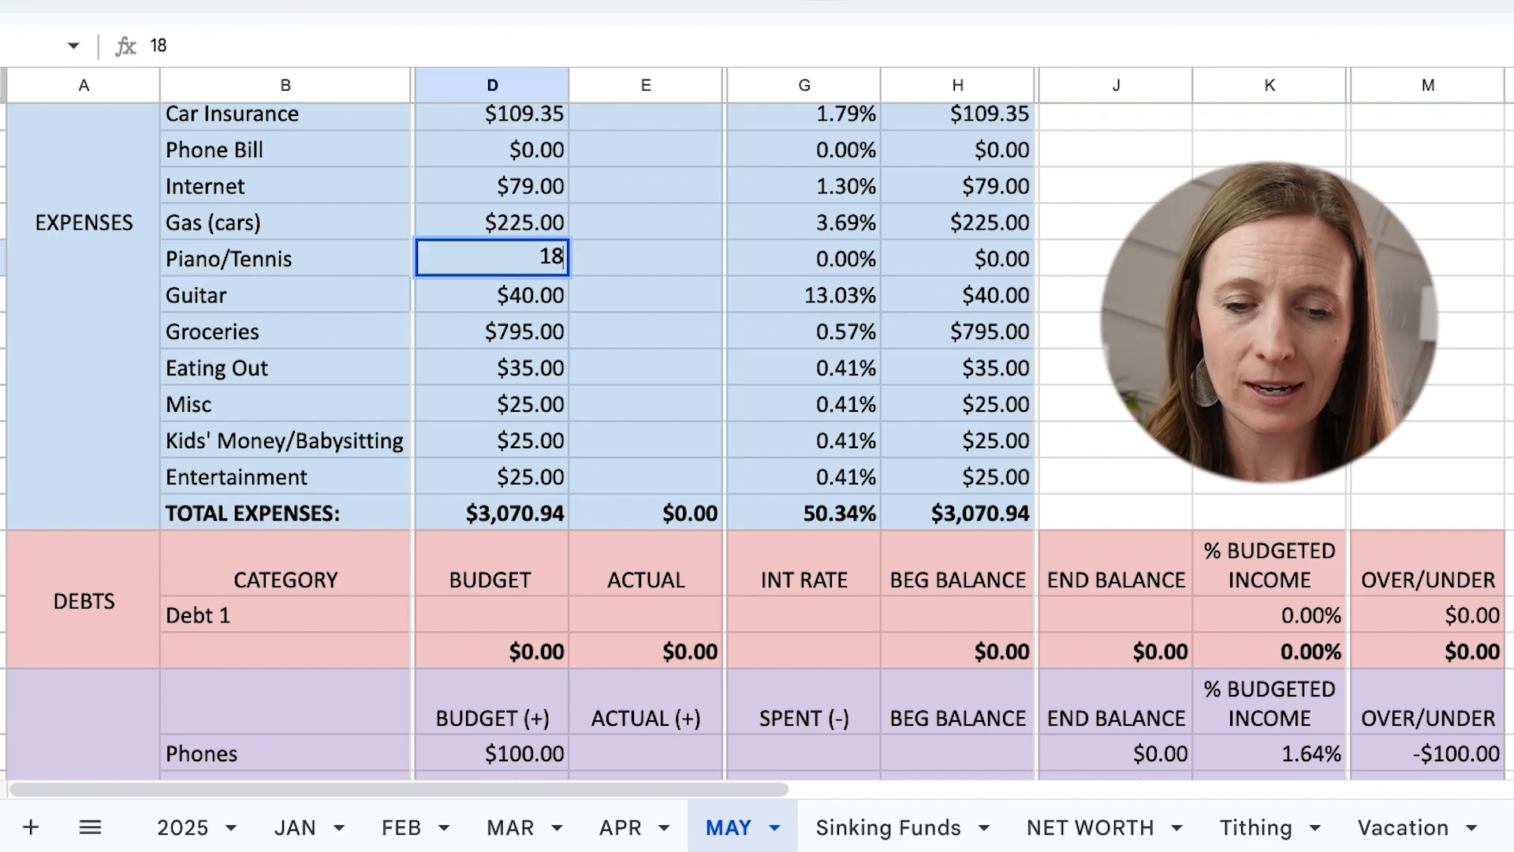
{"action": "key", "text": "Return"}
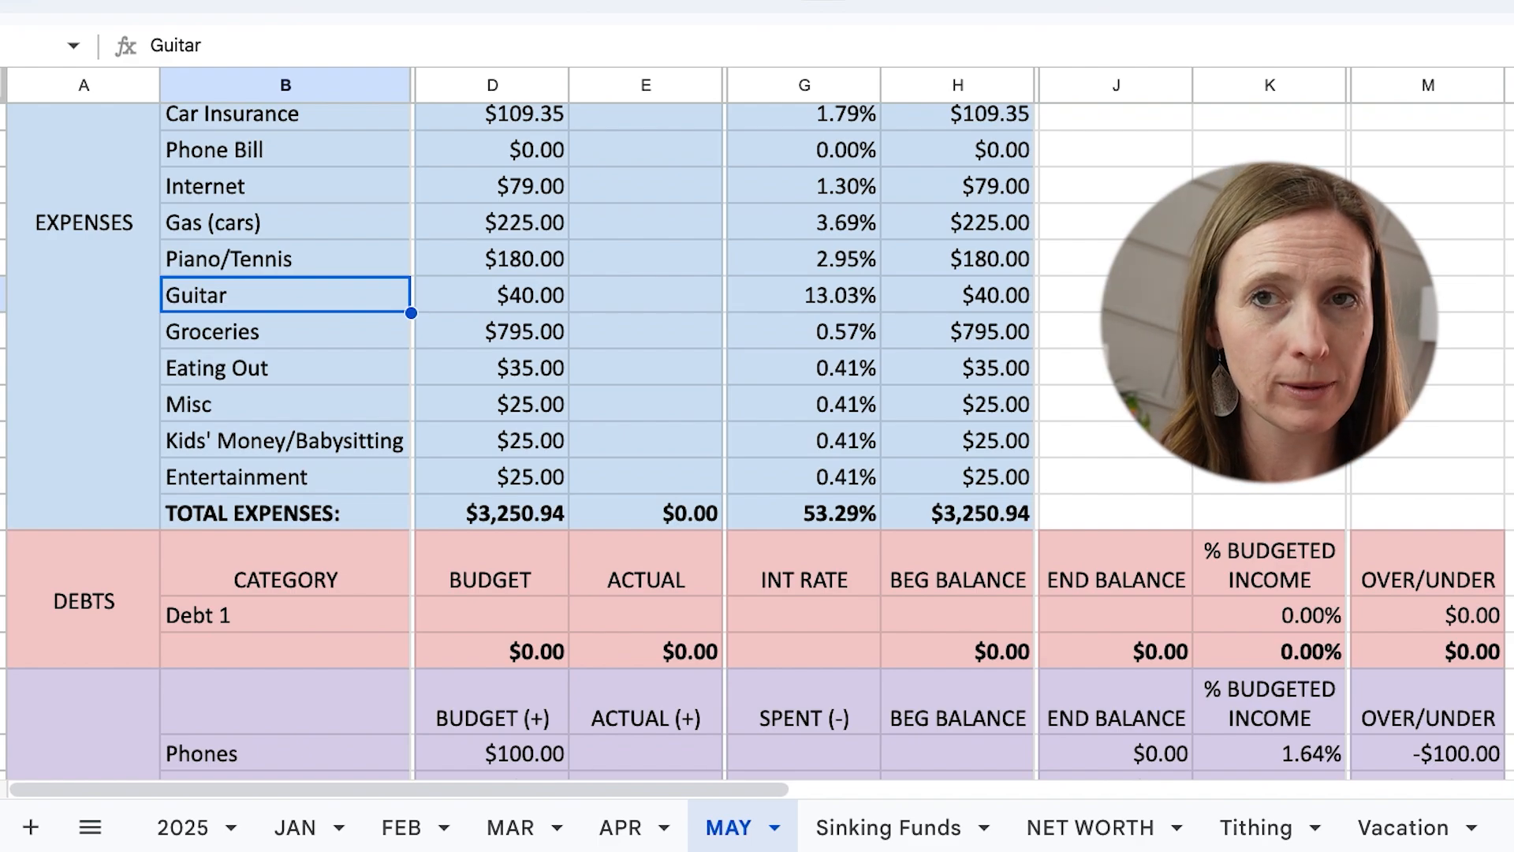
- Review the budget amounts from Guitar through Entertainment, plus the total expenses and their percentage of budgeted income
{"action": "key", "text": "Right"}
{"action": "key", "text": "Right"}
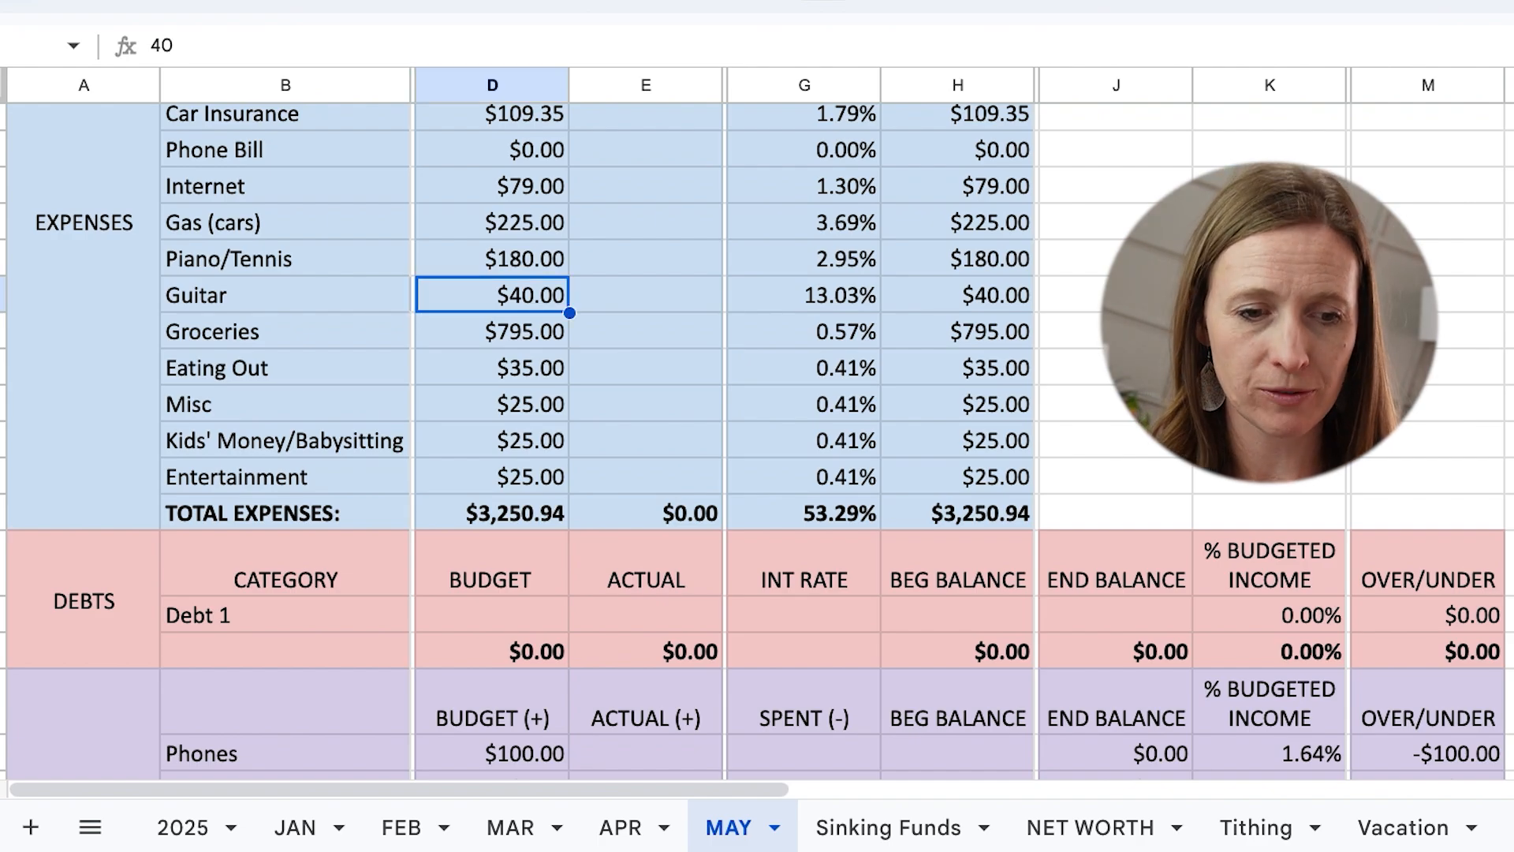
{"action": "key", "text": "Down"}
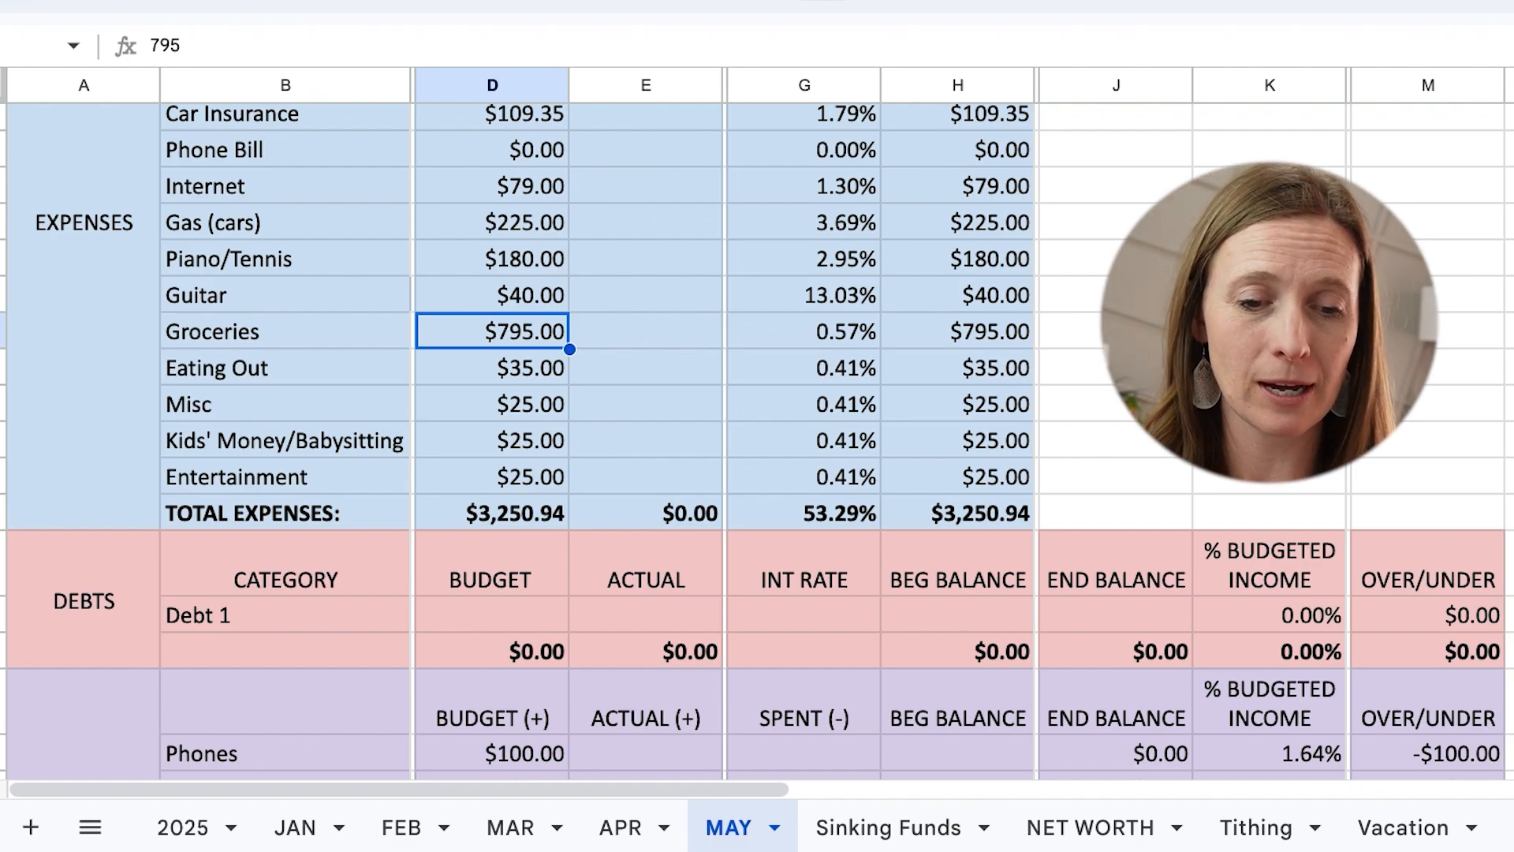
{"action": "left_click", "coordinate": [492, 367]}
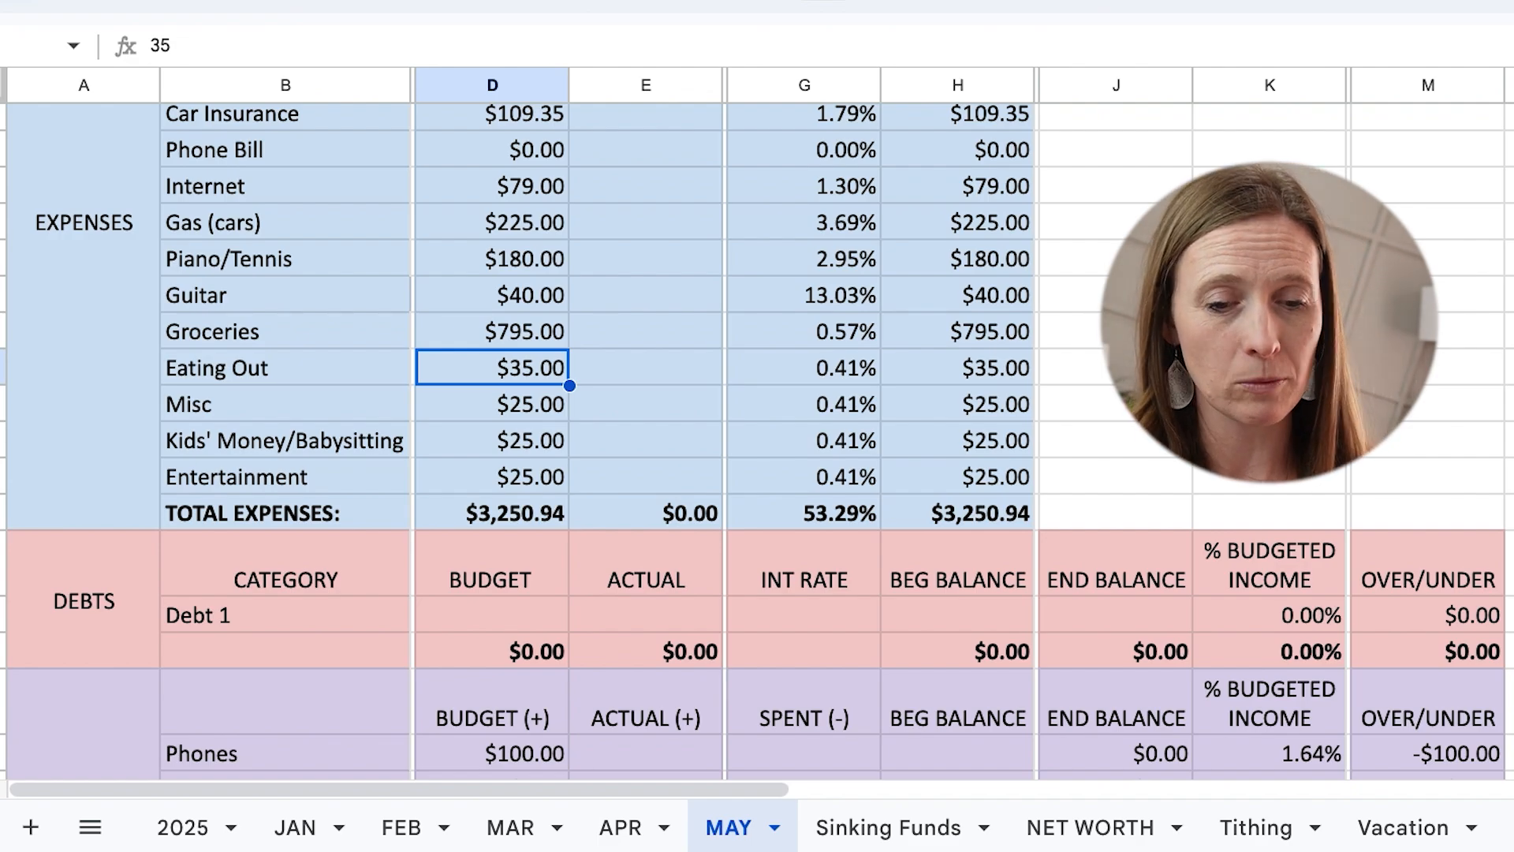
{"action": "key", "text": "Down"}
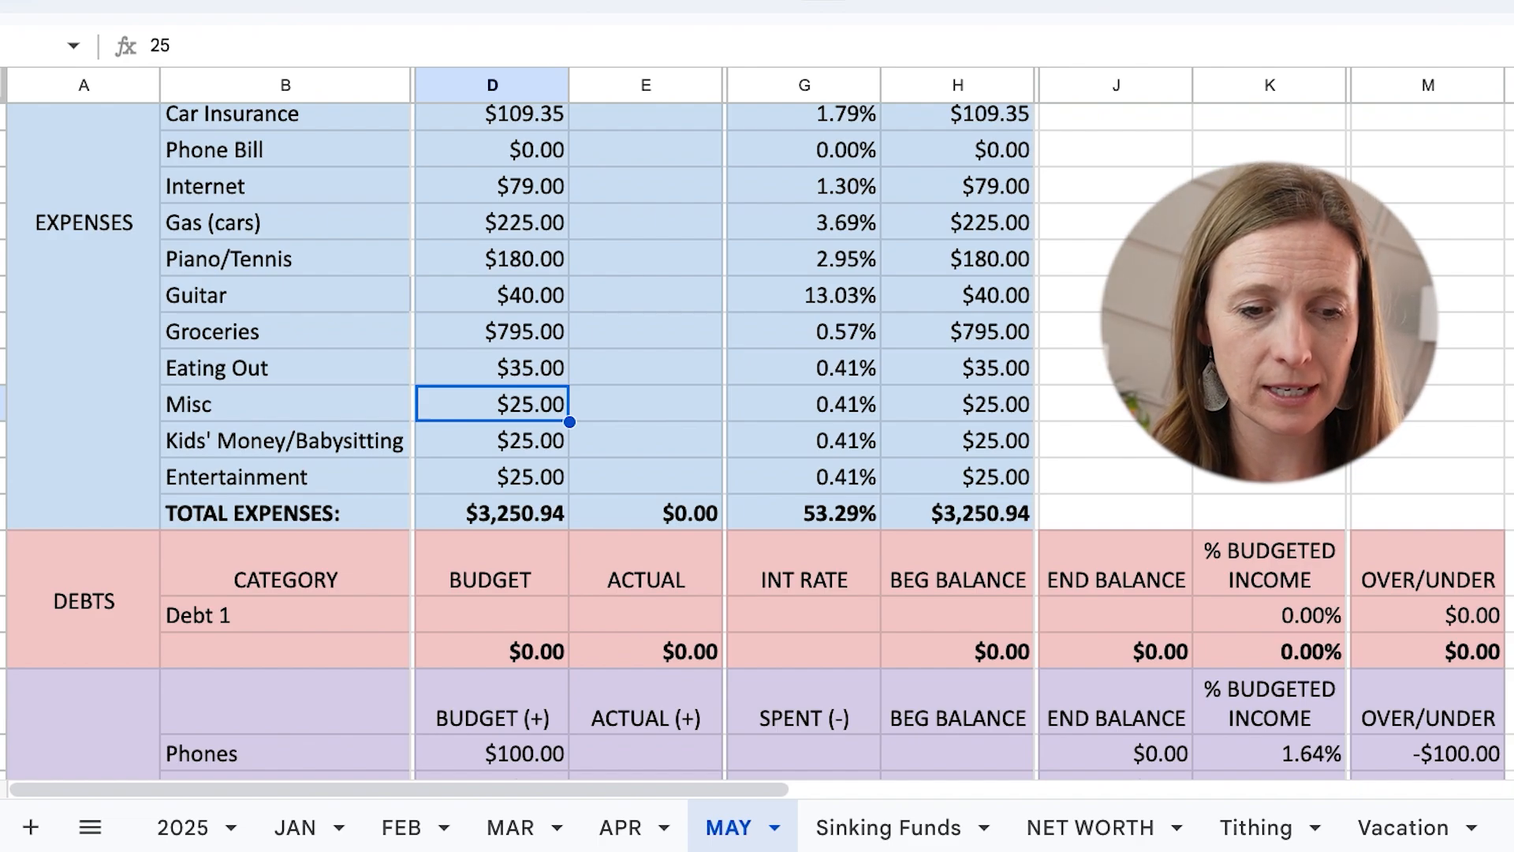
{"action": "key", "text": "Down"}
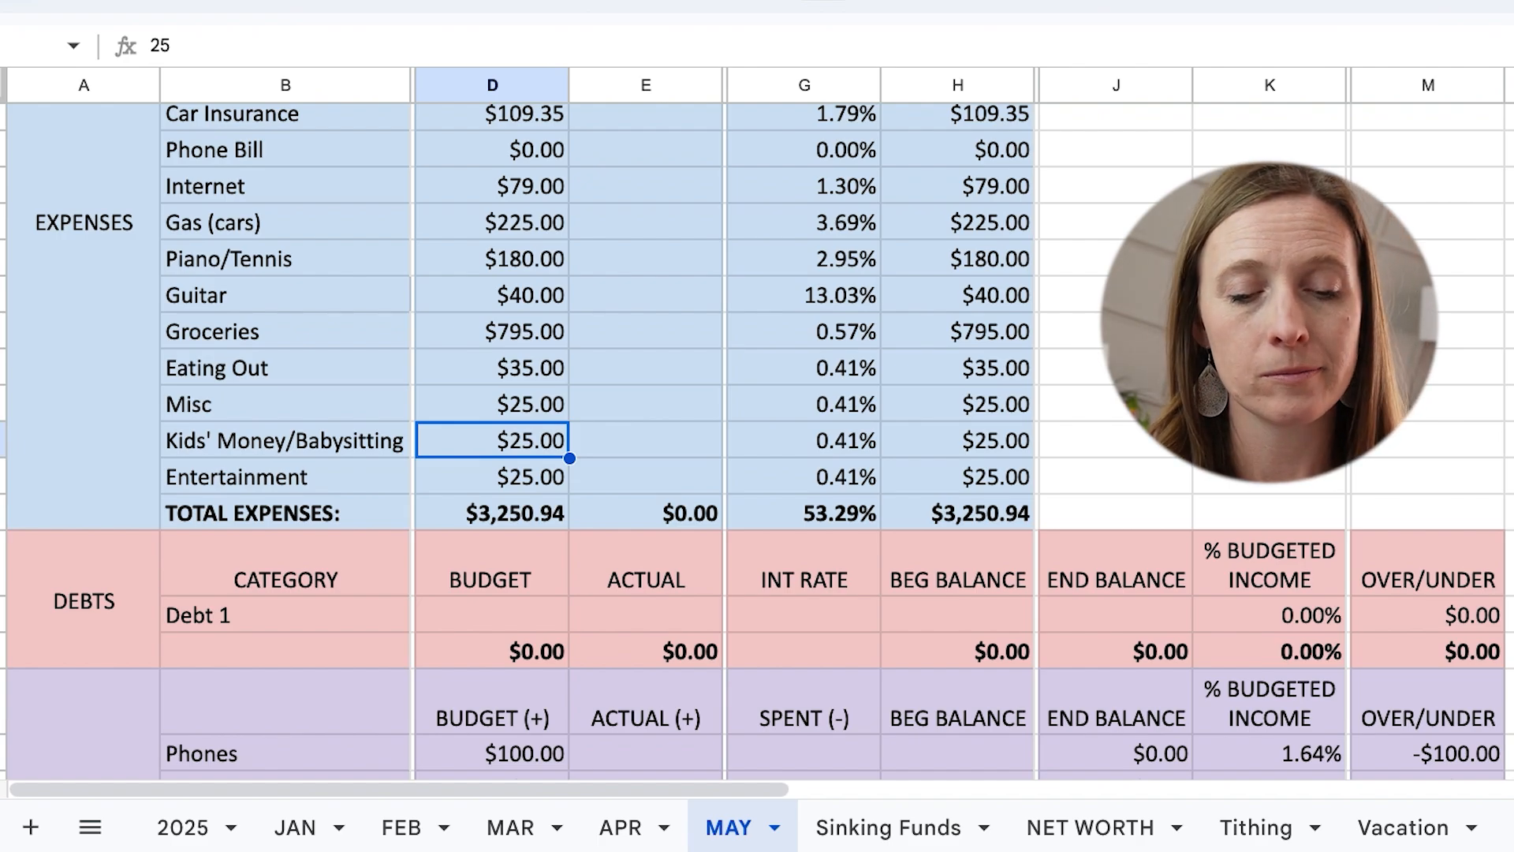
{"action": "left_click", "coordinate": [493, 476]}
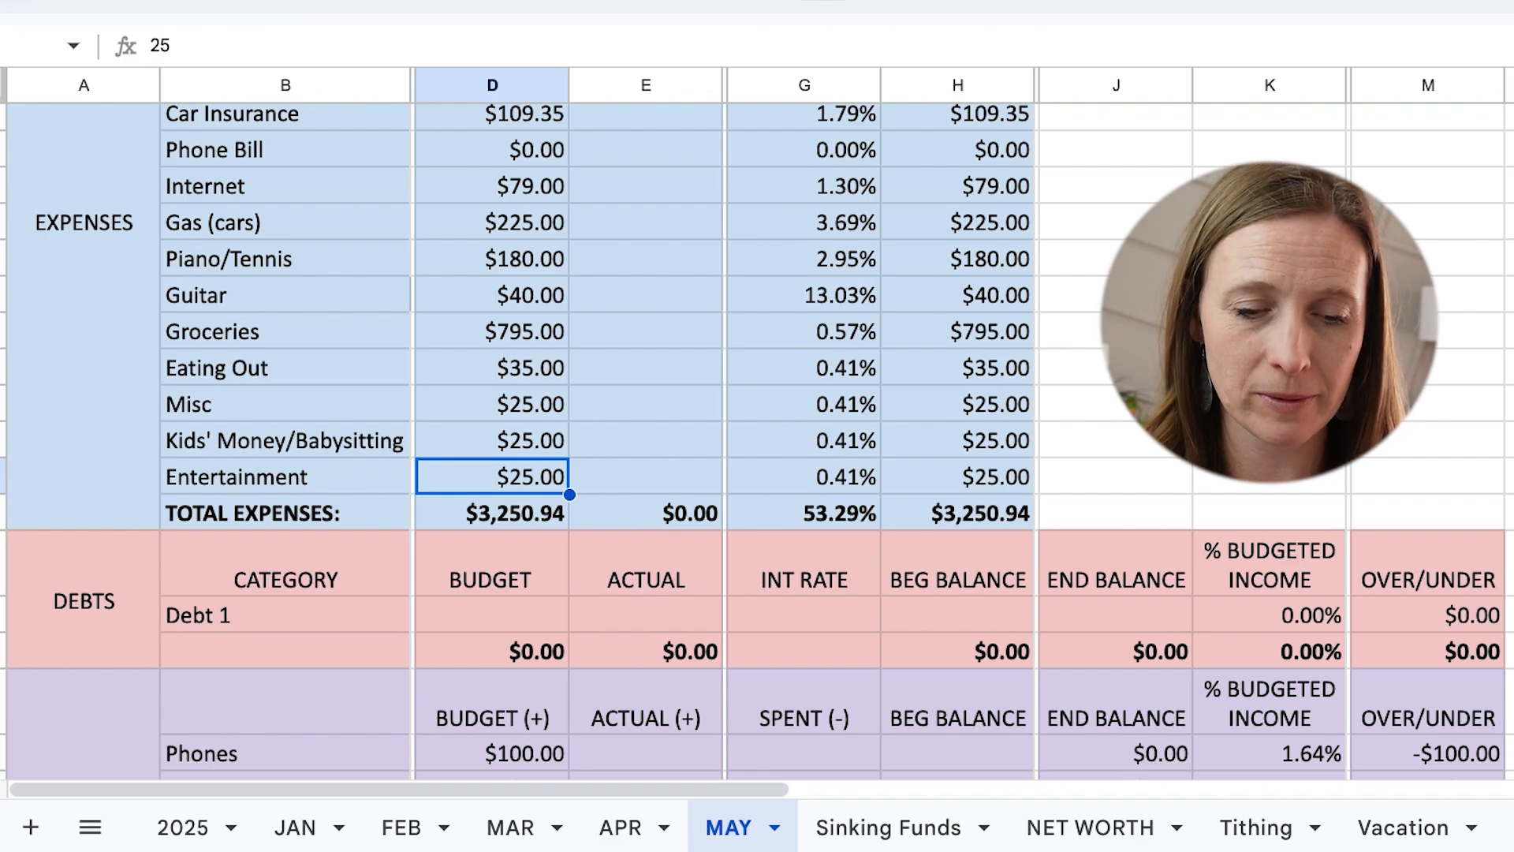
{"action": "left_click", "coordinate": [492, 513]}
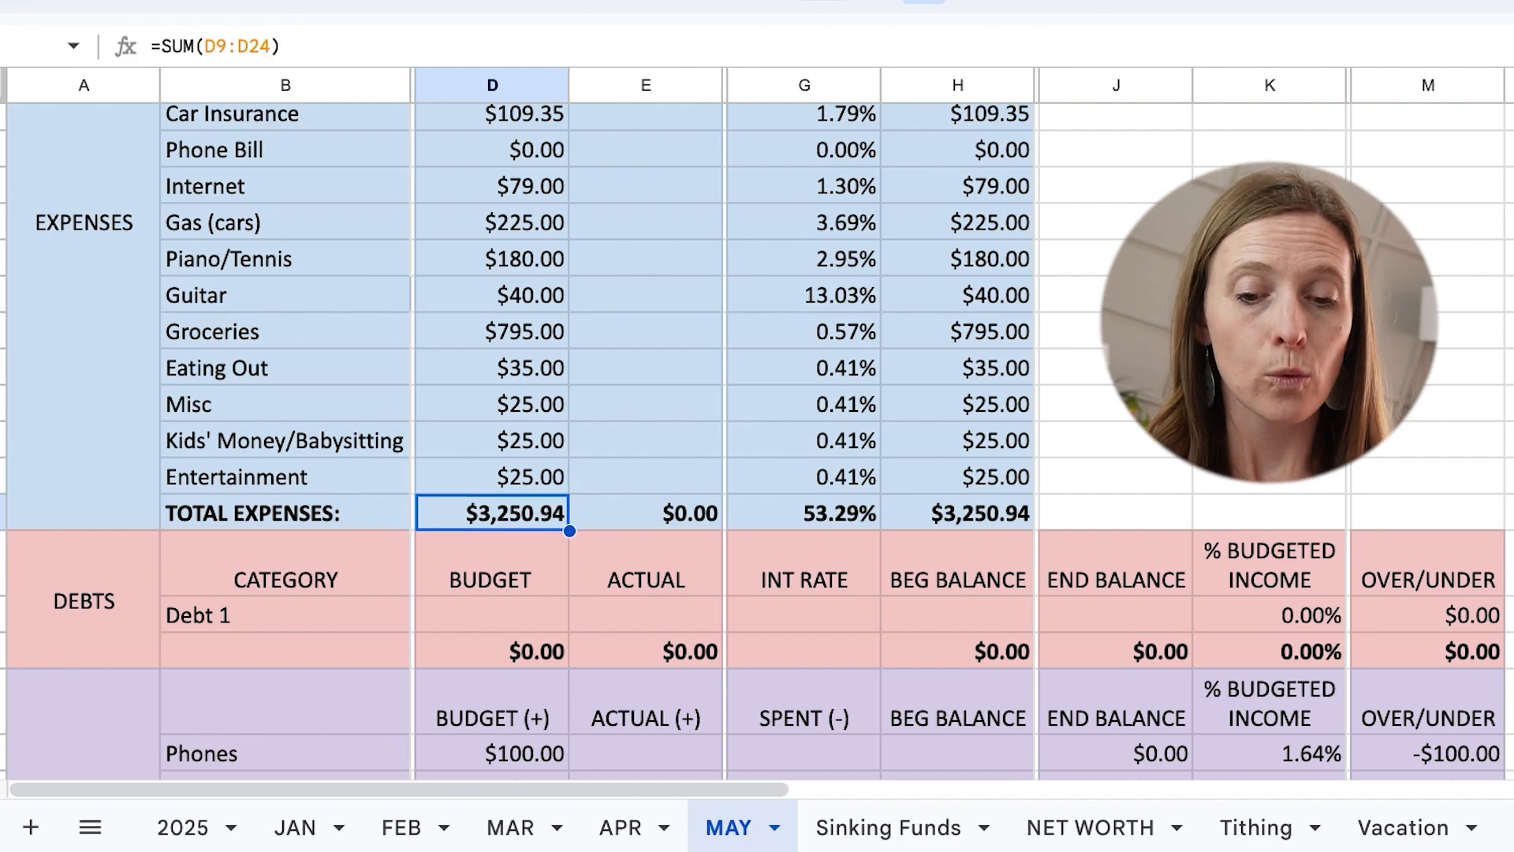
{"action": "key", "text": "Right"}
{"action": "key", "text": "Right"}
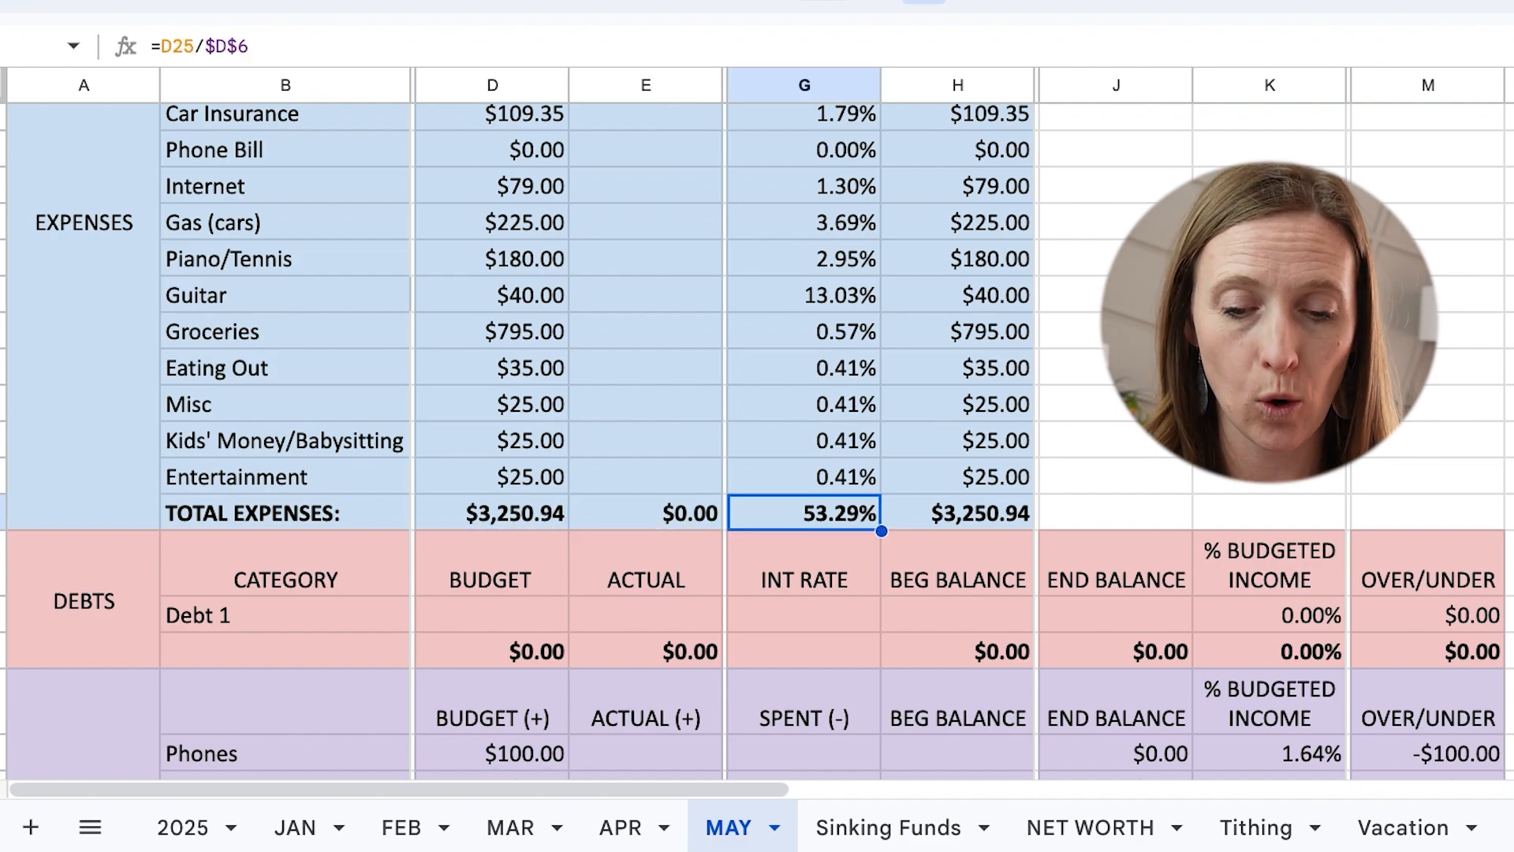
- Go past the debts section to the Phones budget amount in the savings section
{"action": "key", "text": "Down"}
{"action": "key", "text": "Left"}
{"action": "key", "text": "Left"}
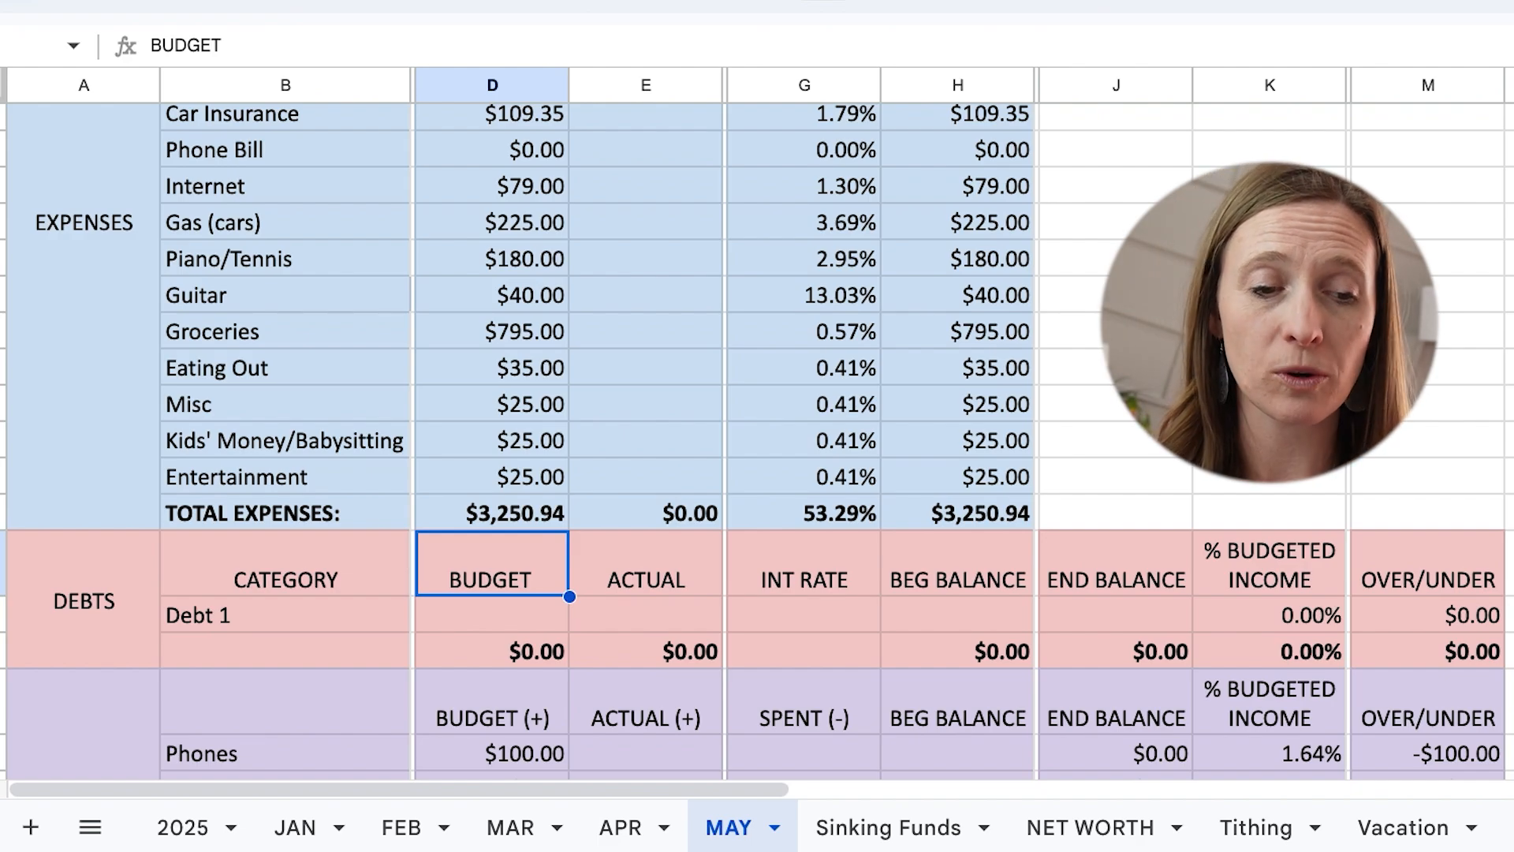
{"action": "key", "text": "Down"}
{"action": "key", "text": "Down"}
{"action": "key", "text": "Down"}
{"action": "key", "text": "Down"}
{"action": "key", "text": "Down"}
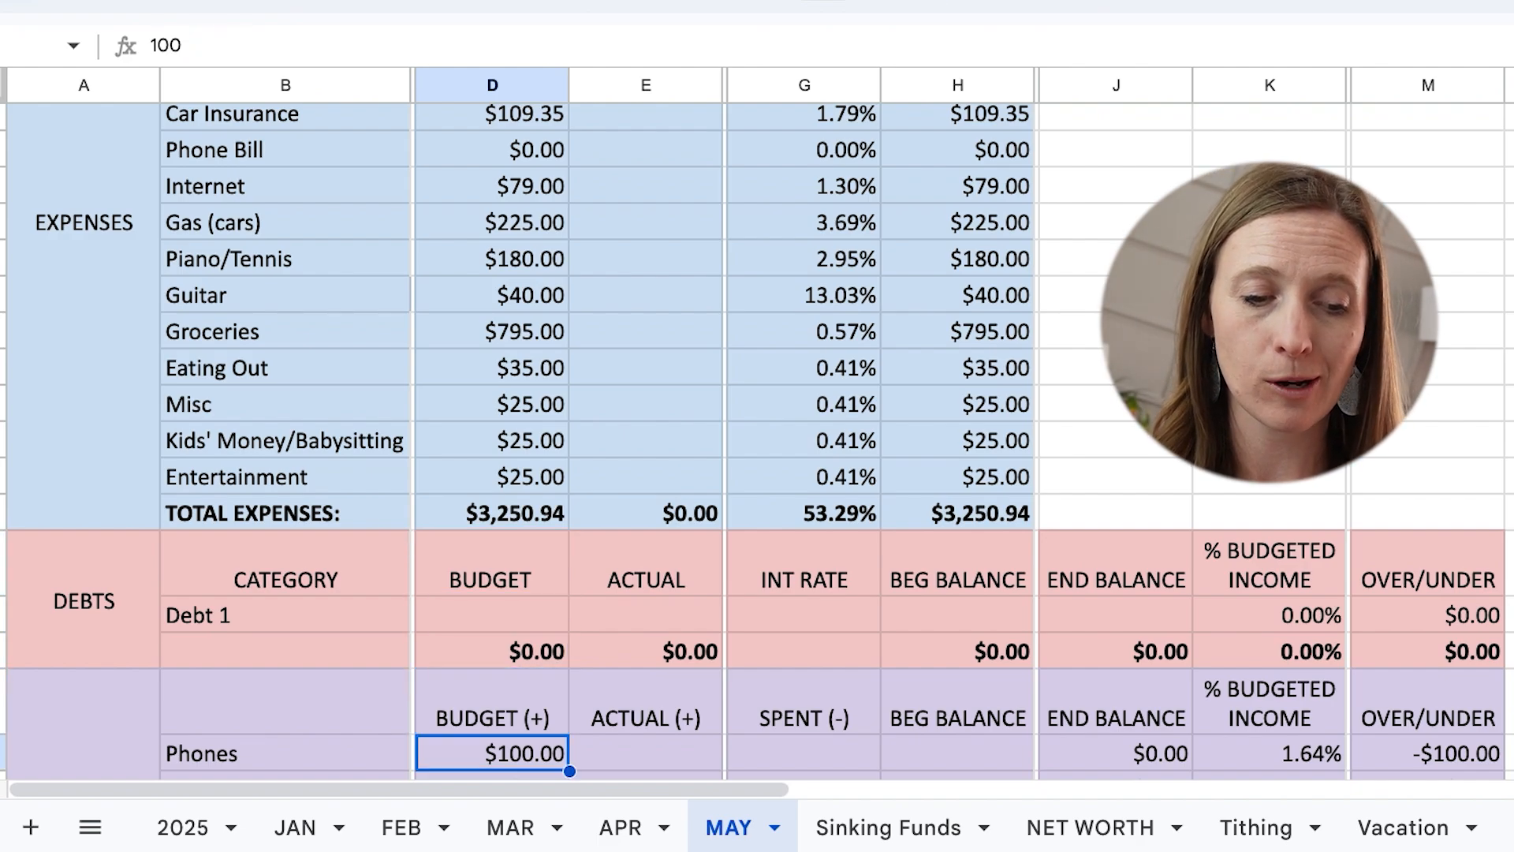
- Go through the savings budget amounts from Emergency Fund down to Christmas
{"action": "key", "text": "Down"}
{"action": "key", "text": "Down"}
{"action": "key", "text": "Down"}
{"action": "key", "text": "Down"}
{"action": "key", "text": "Down"}
{"action": "key", "text": "Down"}
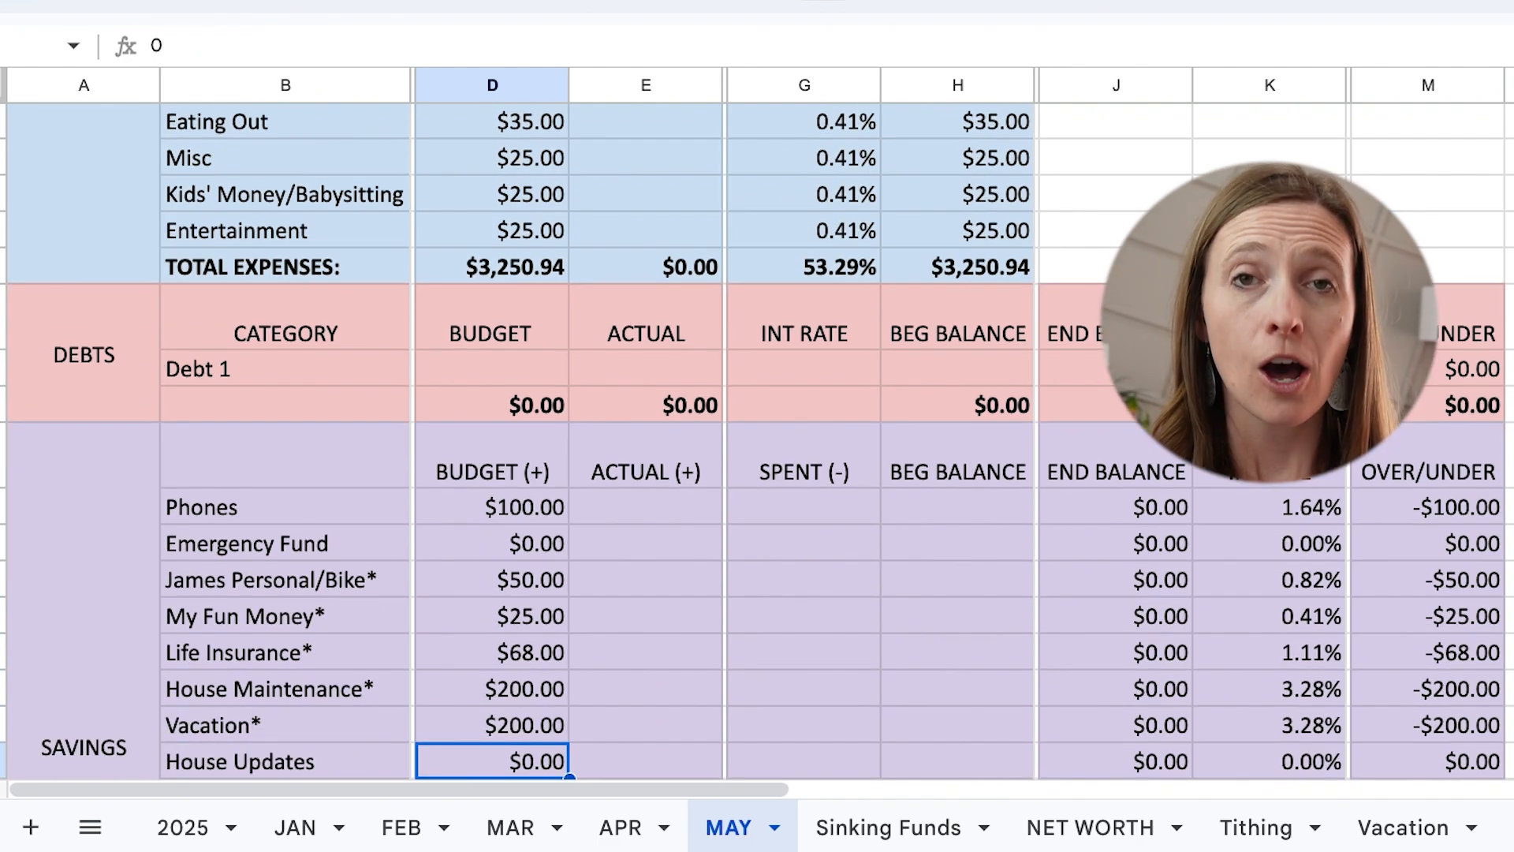
{"action": "key", "text": "Down"}
{"action": "key", "text": "Down"}
{"action": "key", "text": "Down"}
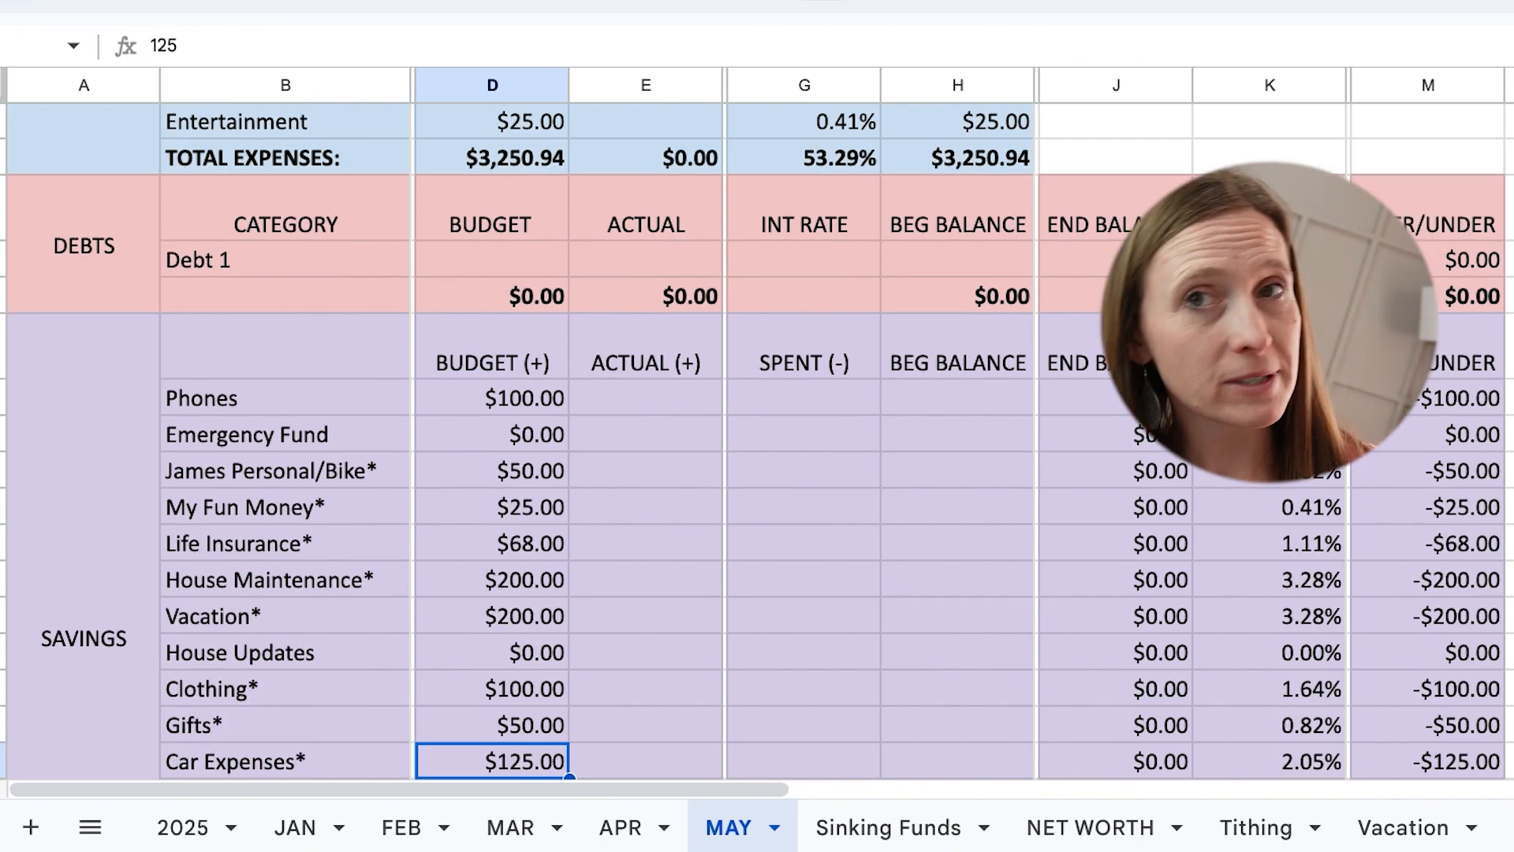
{"action": "key", "text": "Down"}
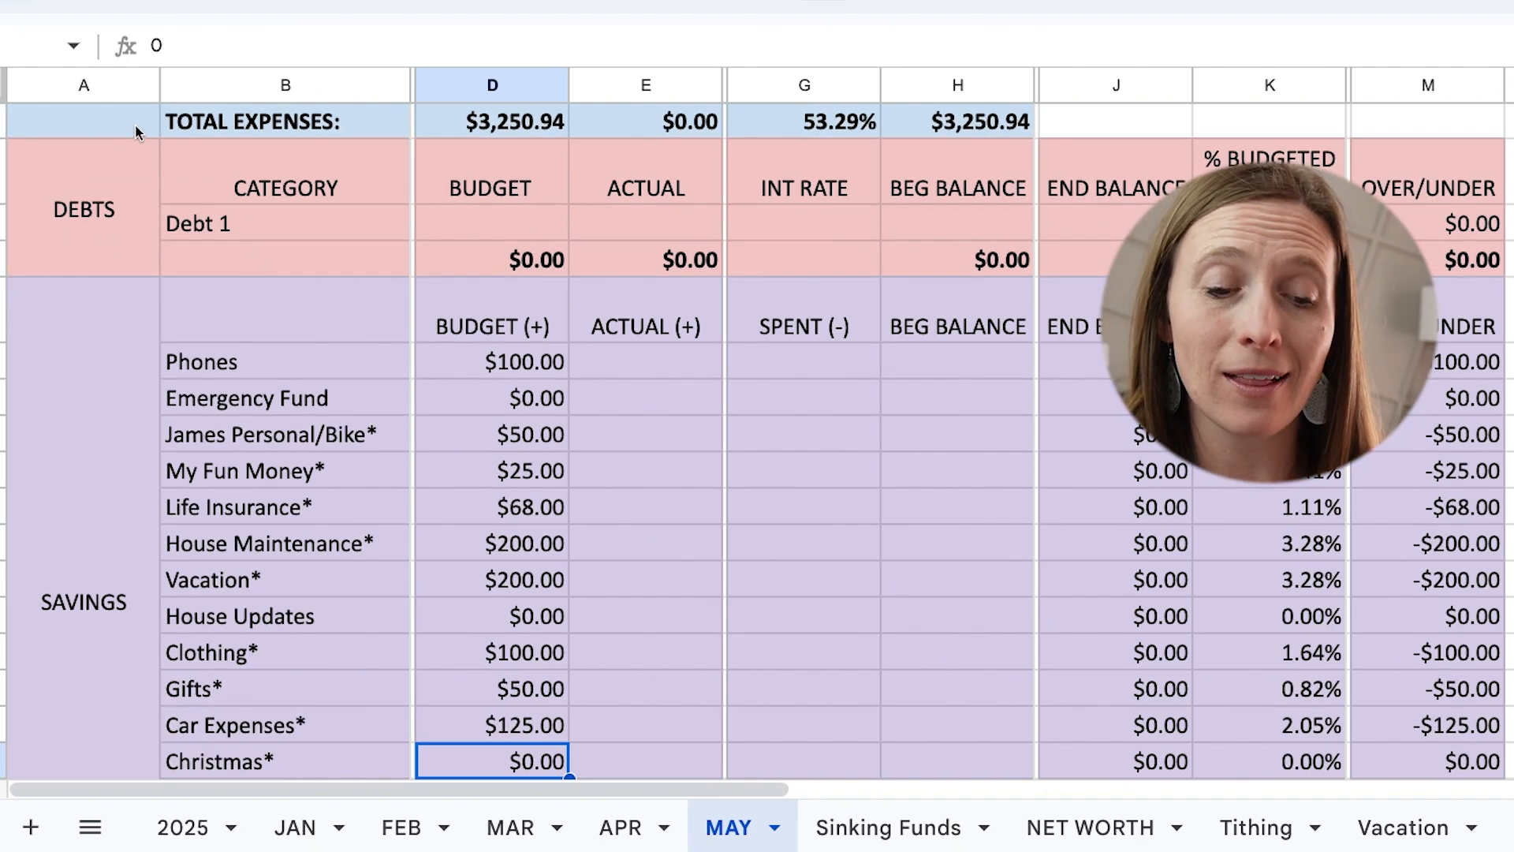
- Review each savings budget amount one by one, from Phones through House Updates
{"action": "left_click", "coordinate": [540, 364]}
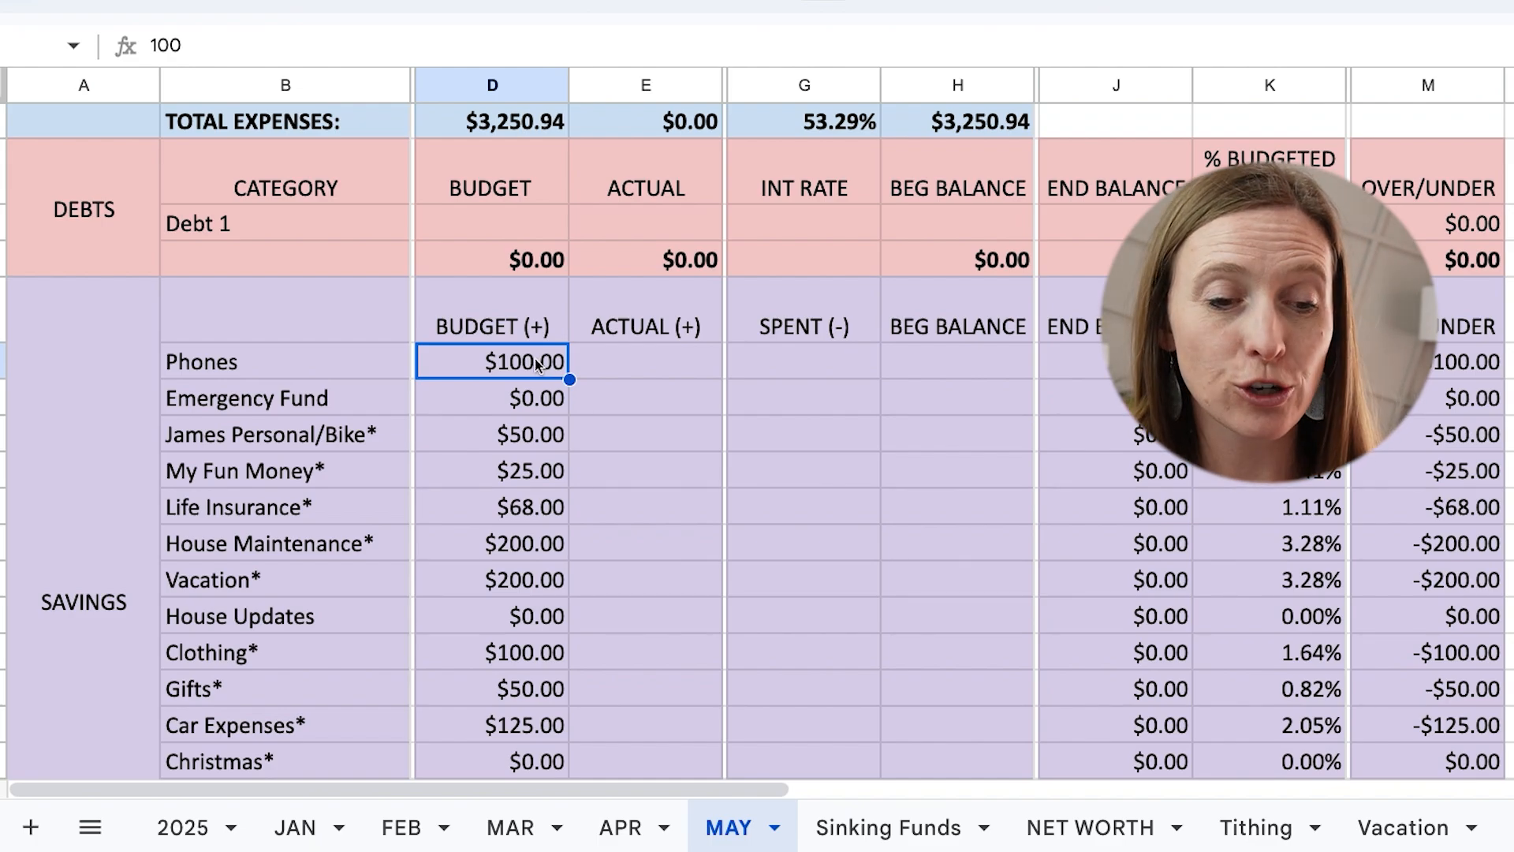
{"action": "left_click_drag", "start_coordinate": [364, 370], "coordinate": [473, 371]}
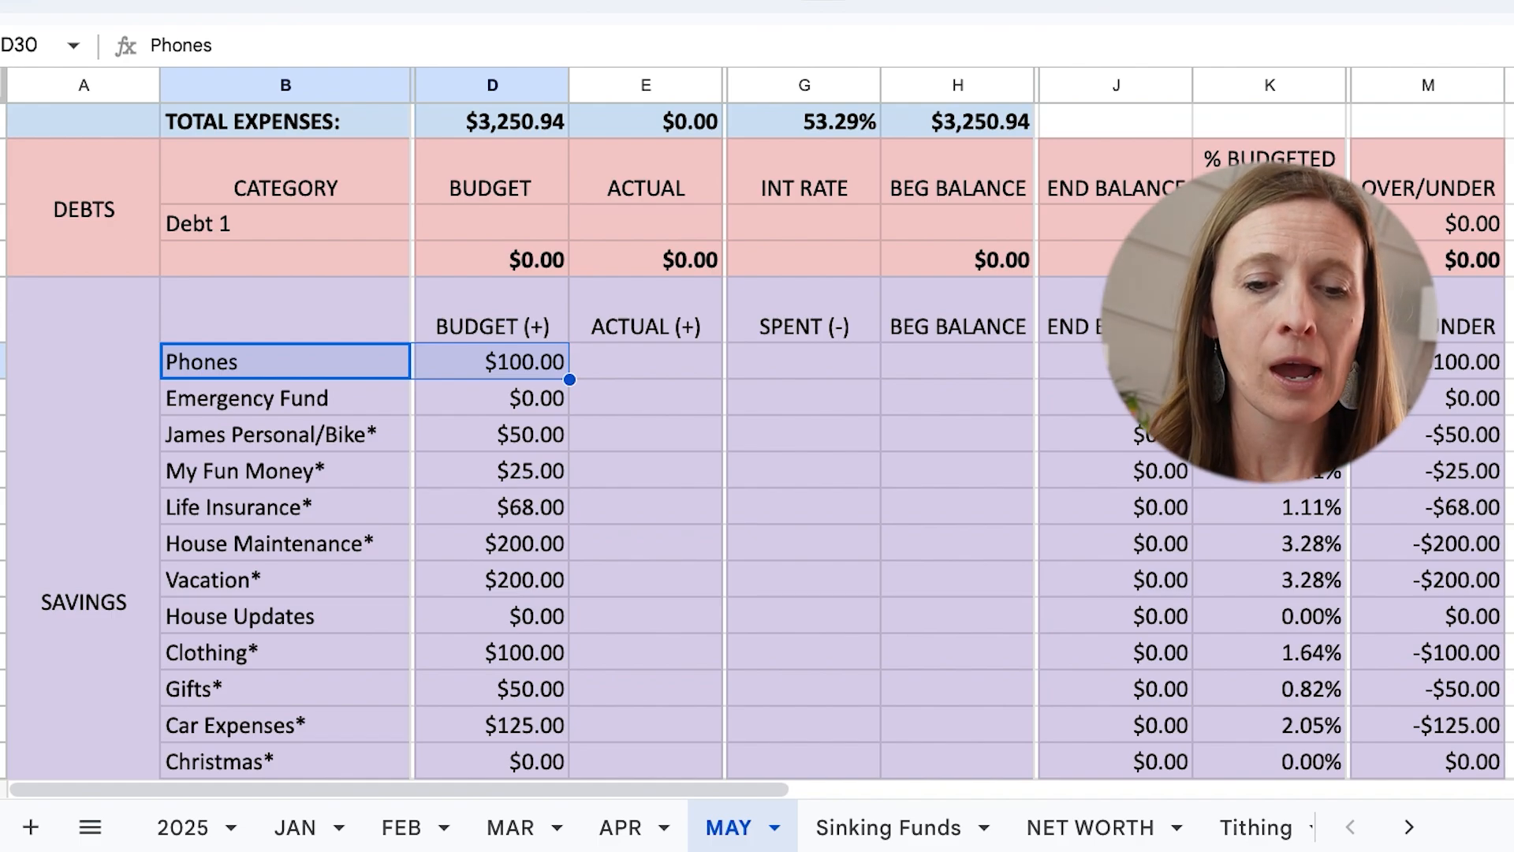
{"action": "key", "text": "Right"}
{"action": "key", "text": "Right"}
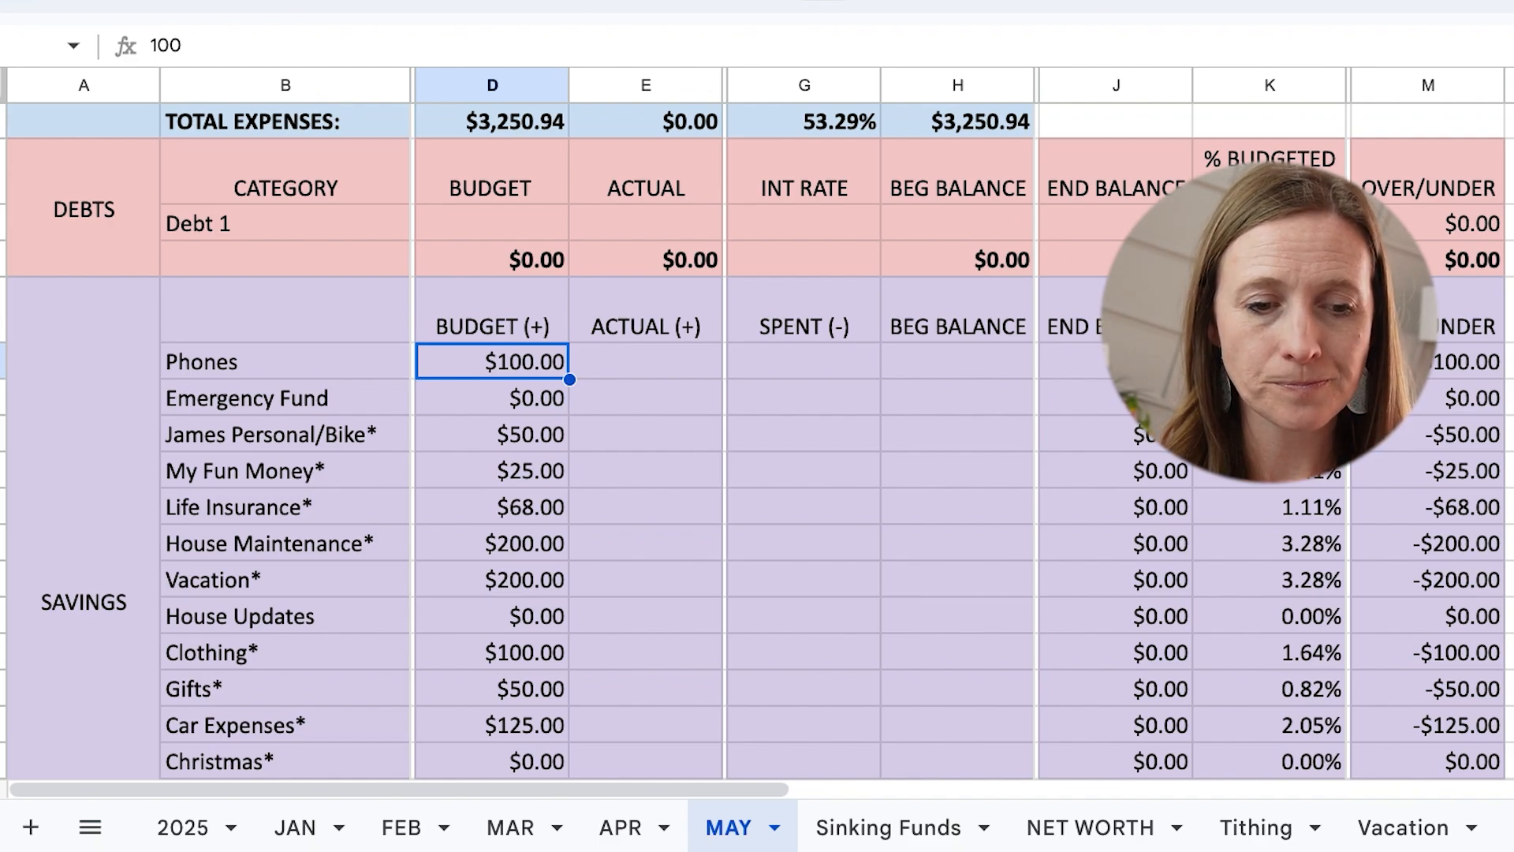
{"action": "left_click", "coordinate": [492, 398]}
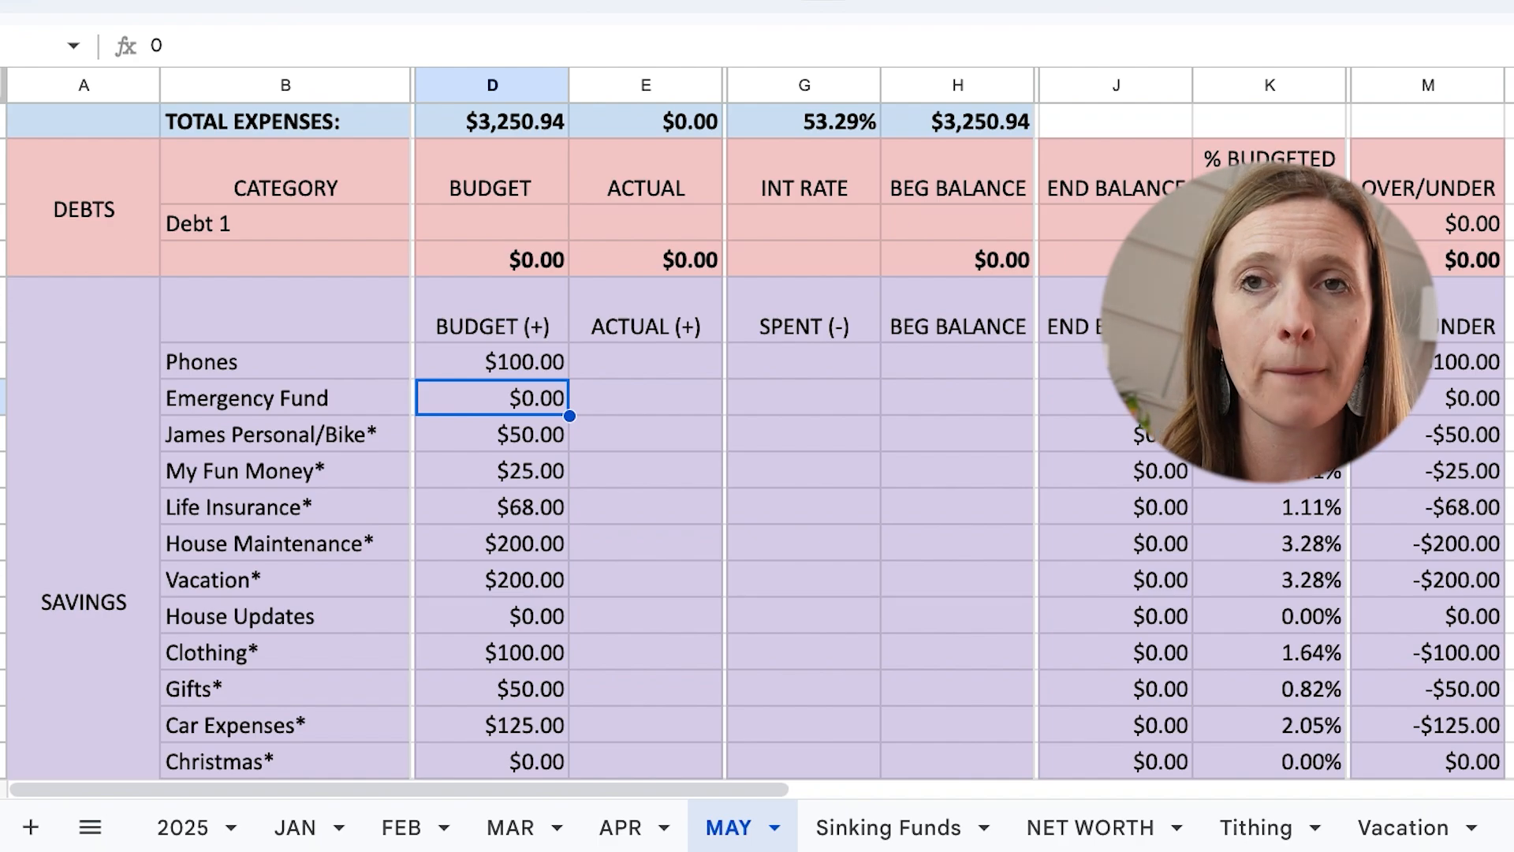
{"action": "left_click", "coordinate": [492, 434]}
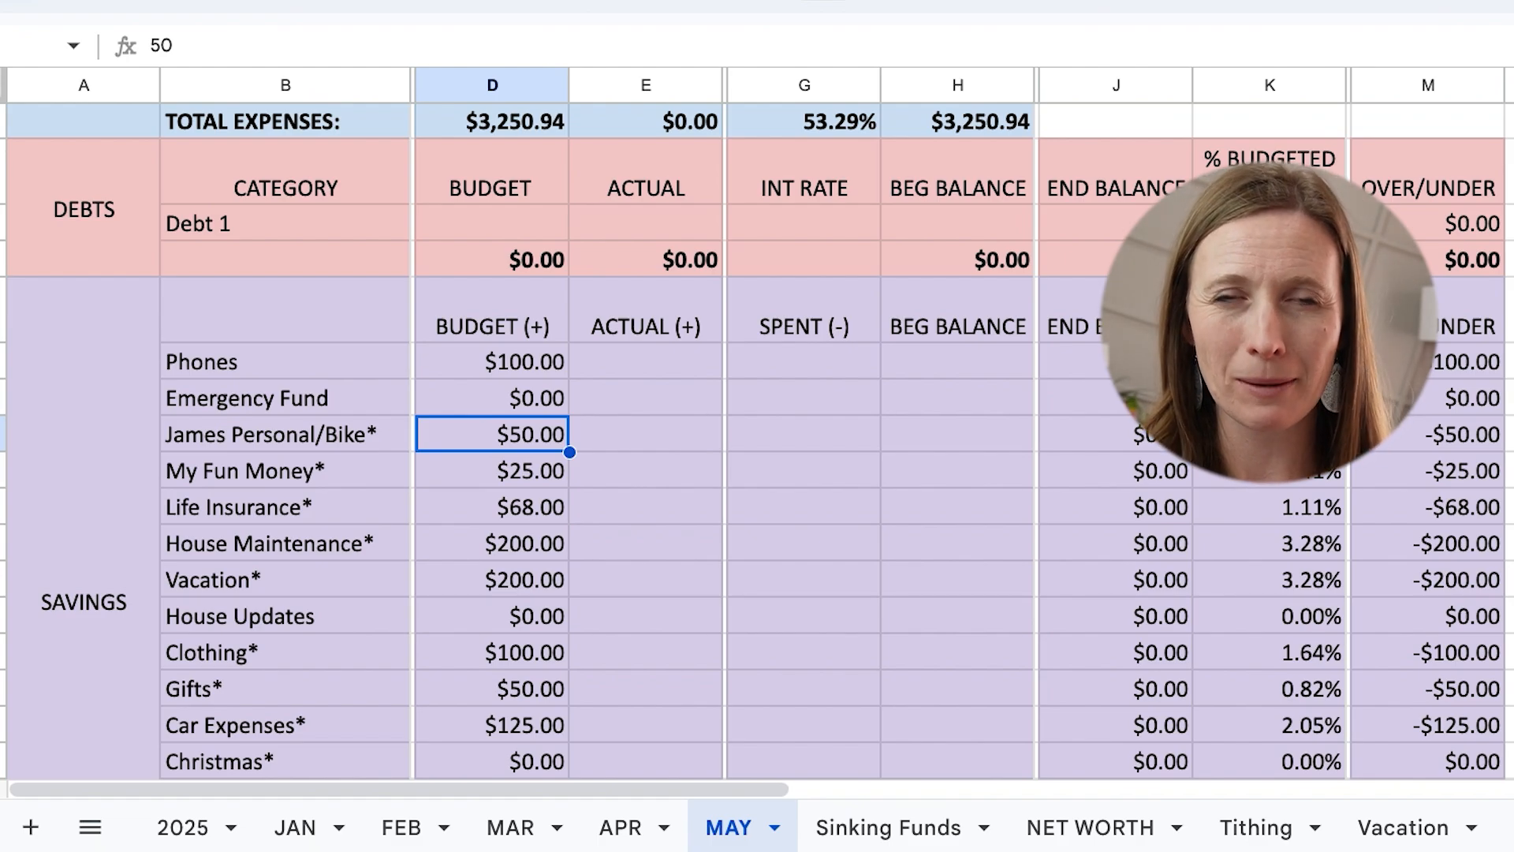
{"action": "left_click", "coordinate": [492, 471]}
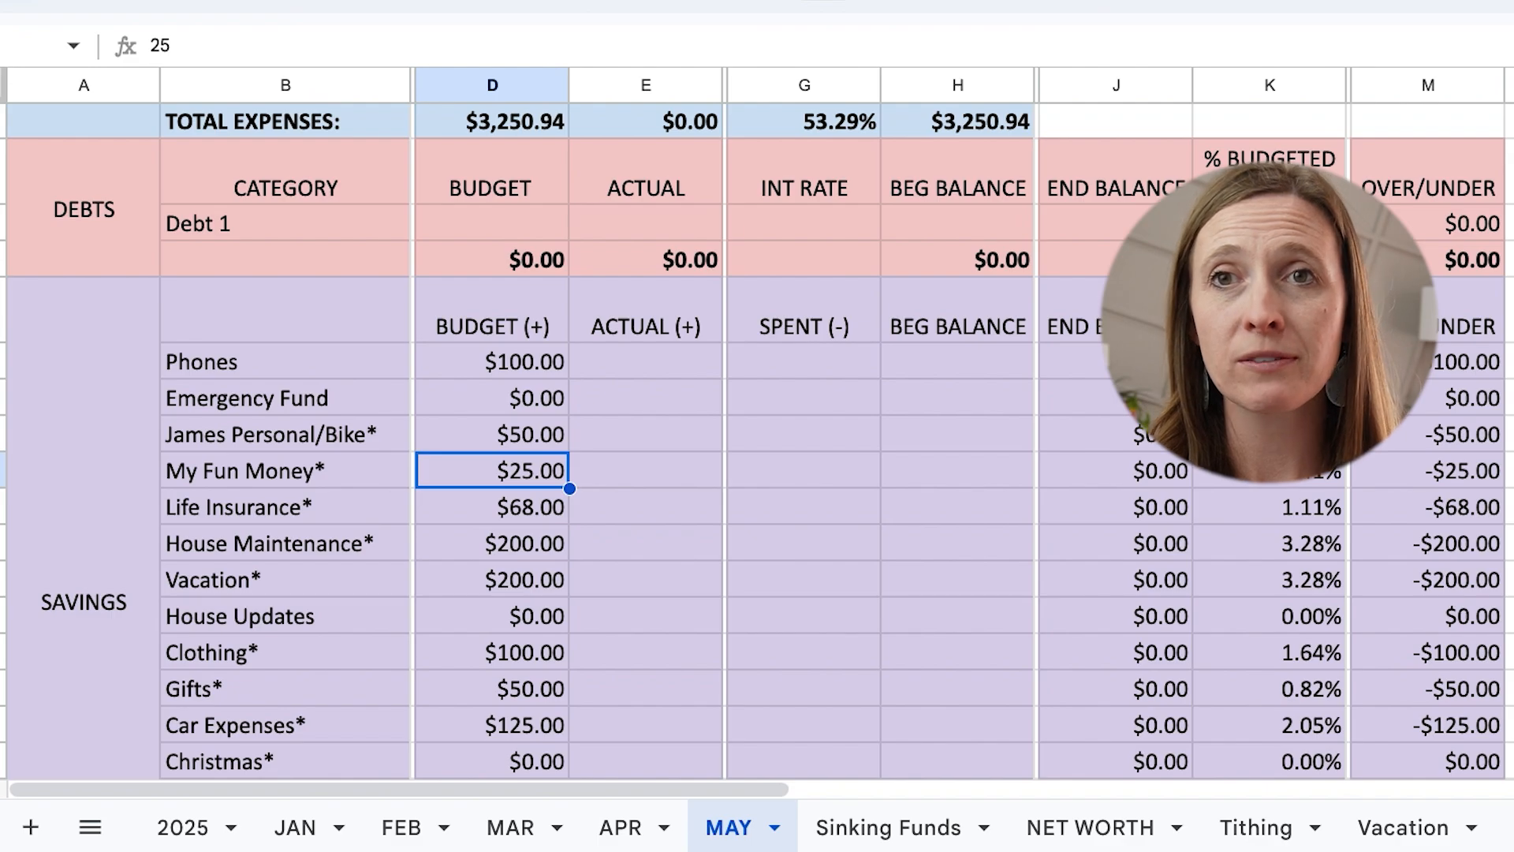
{"action": "left_click", "coordinate": [492, 507]}
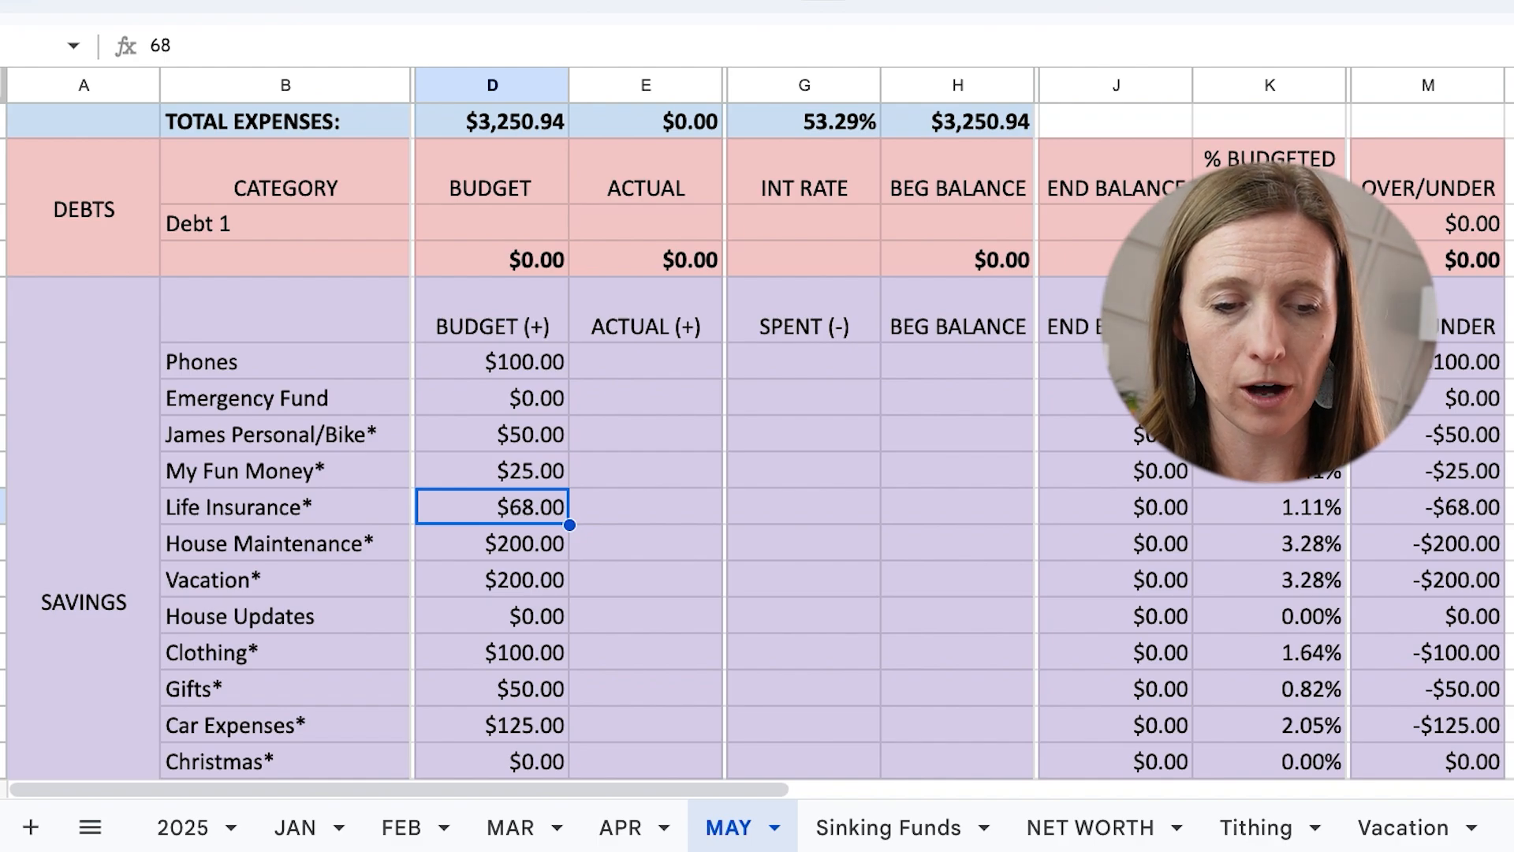
{"action": "left_click", "coordinate": [492, 543]}
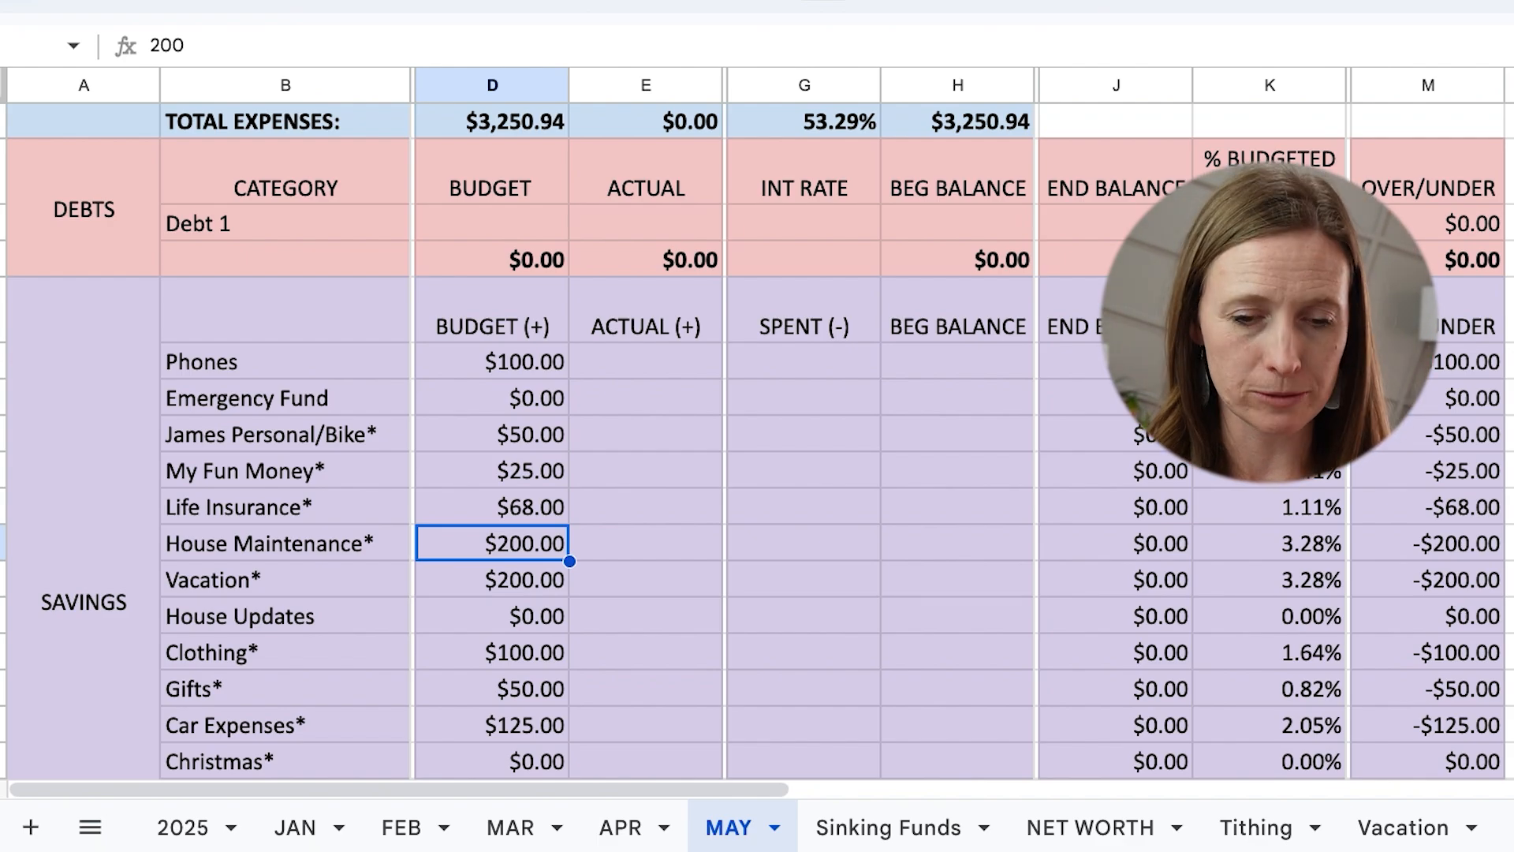
{"action": "left_click", "coordinate": [492, 579]}
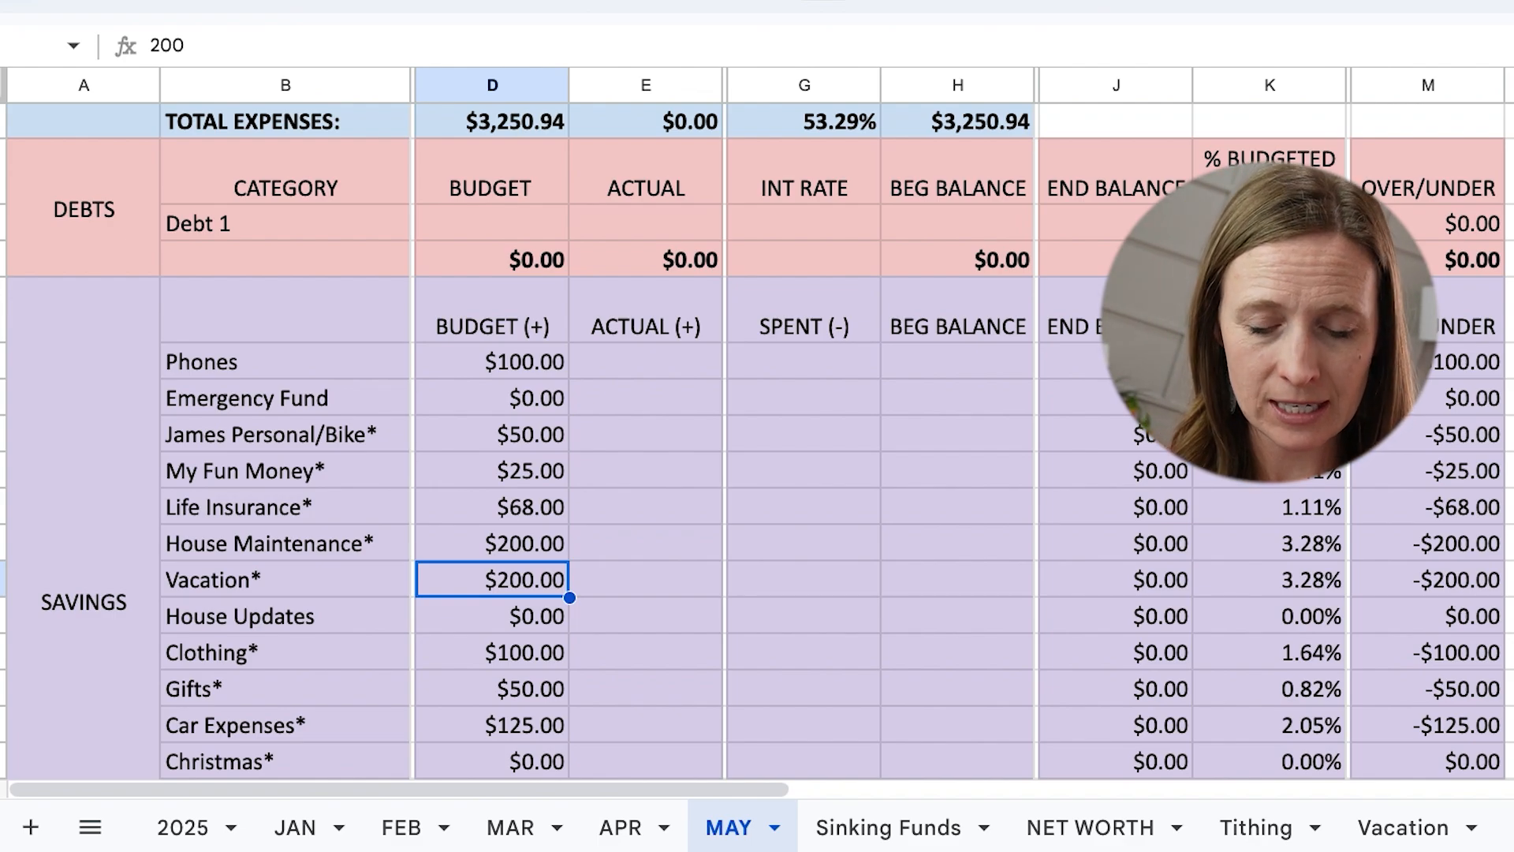
{"action": "key", "text": "Down"}
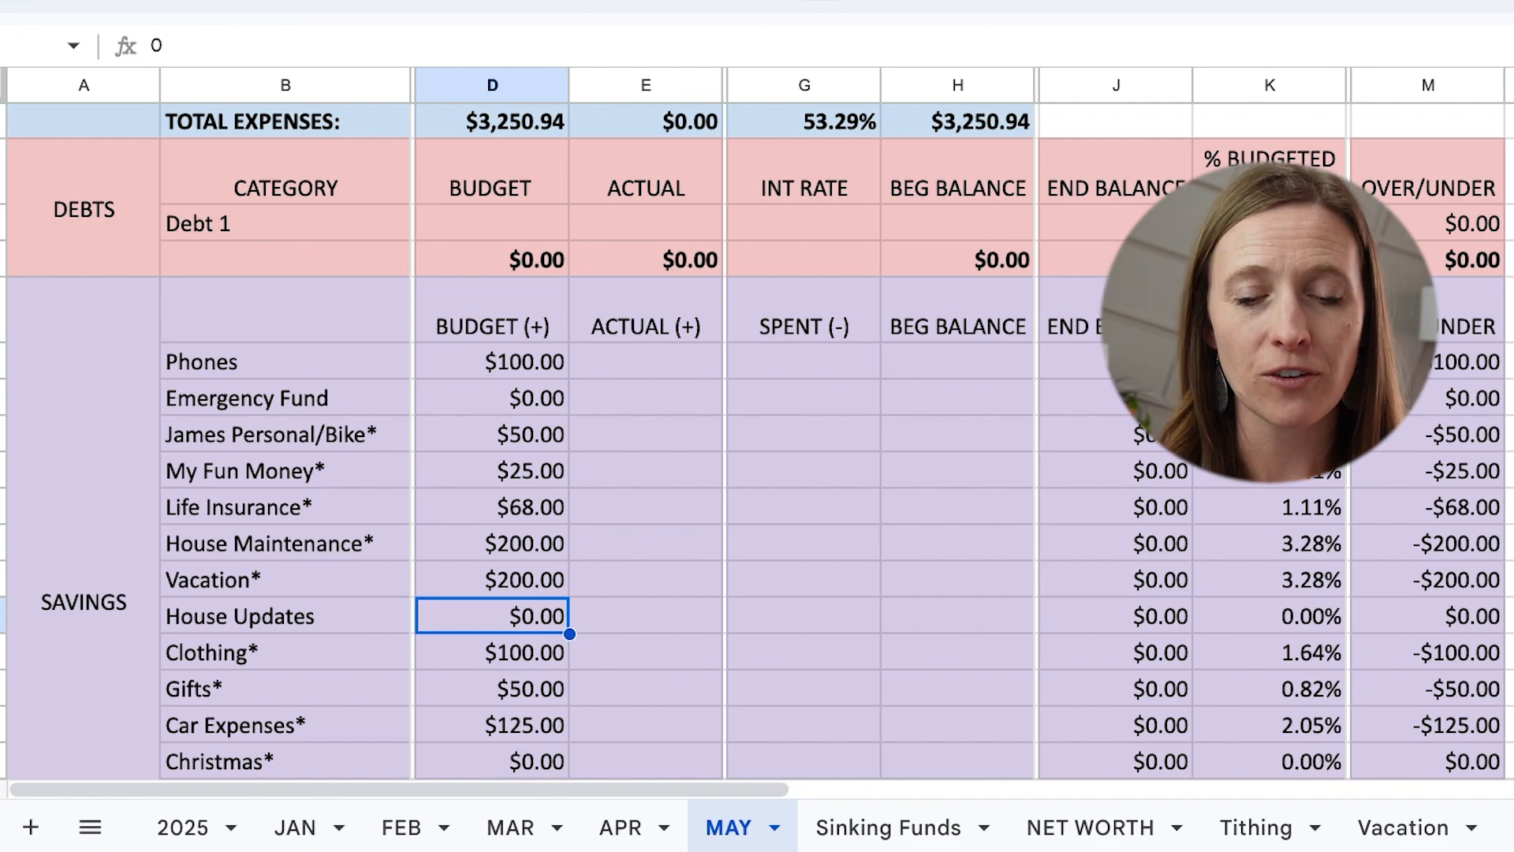
- Highlight the Spent and Beginning Balance cells for the savings rows from Phones through Gifts
{"action": "left_click_drag", "start_coordinate": [849, 371], "coordinate": [928, 705]}
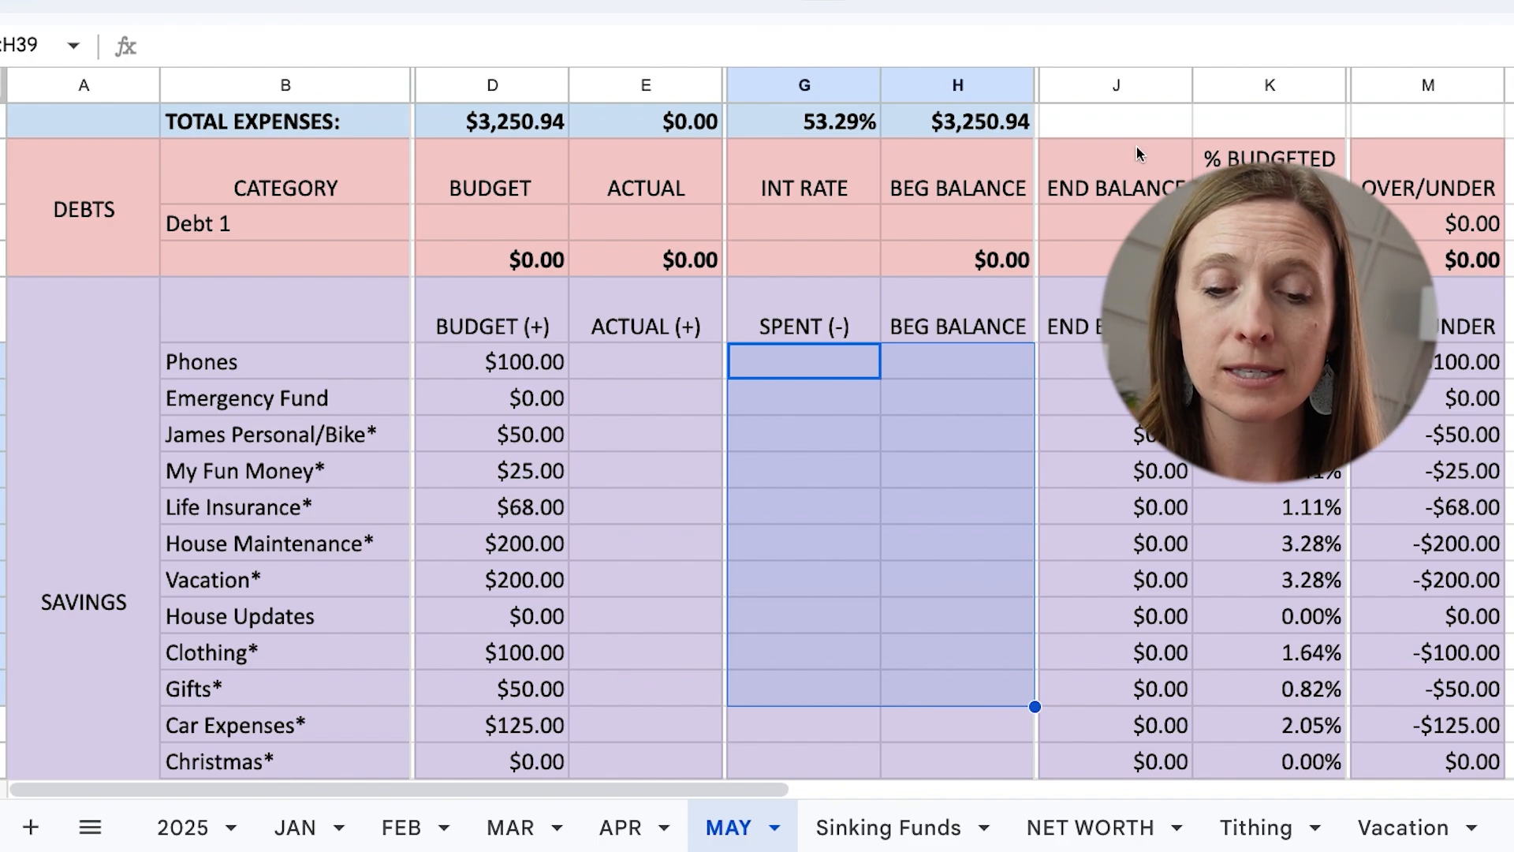
{"action": "scroll", "coordinate": [986, 399], "scroll_direction": "up", "scroll_amount": 1}
{"action": "left_click", "coordinate": [986, 395]}
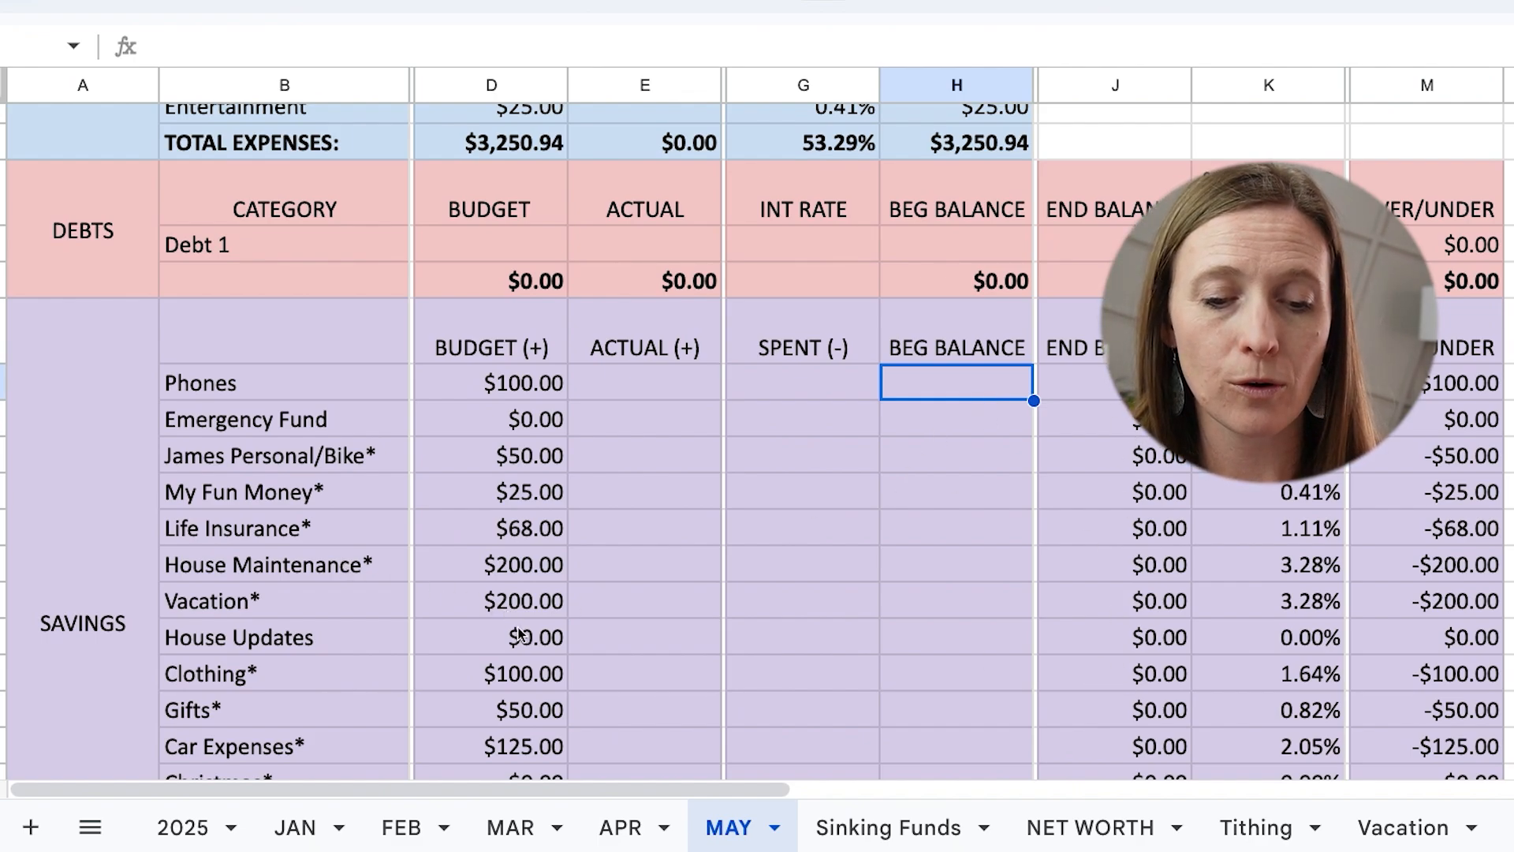
- Review the remaining savings budget amounts, from House Updates through the two Roth IRA rows
{"action": "left_click", "coordinate": [522, 647]}
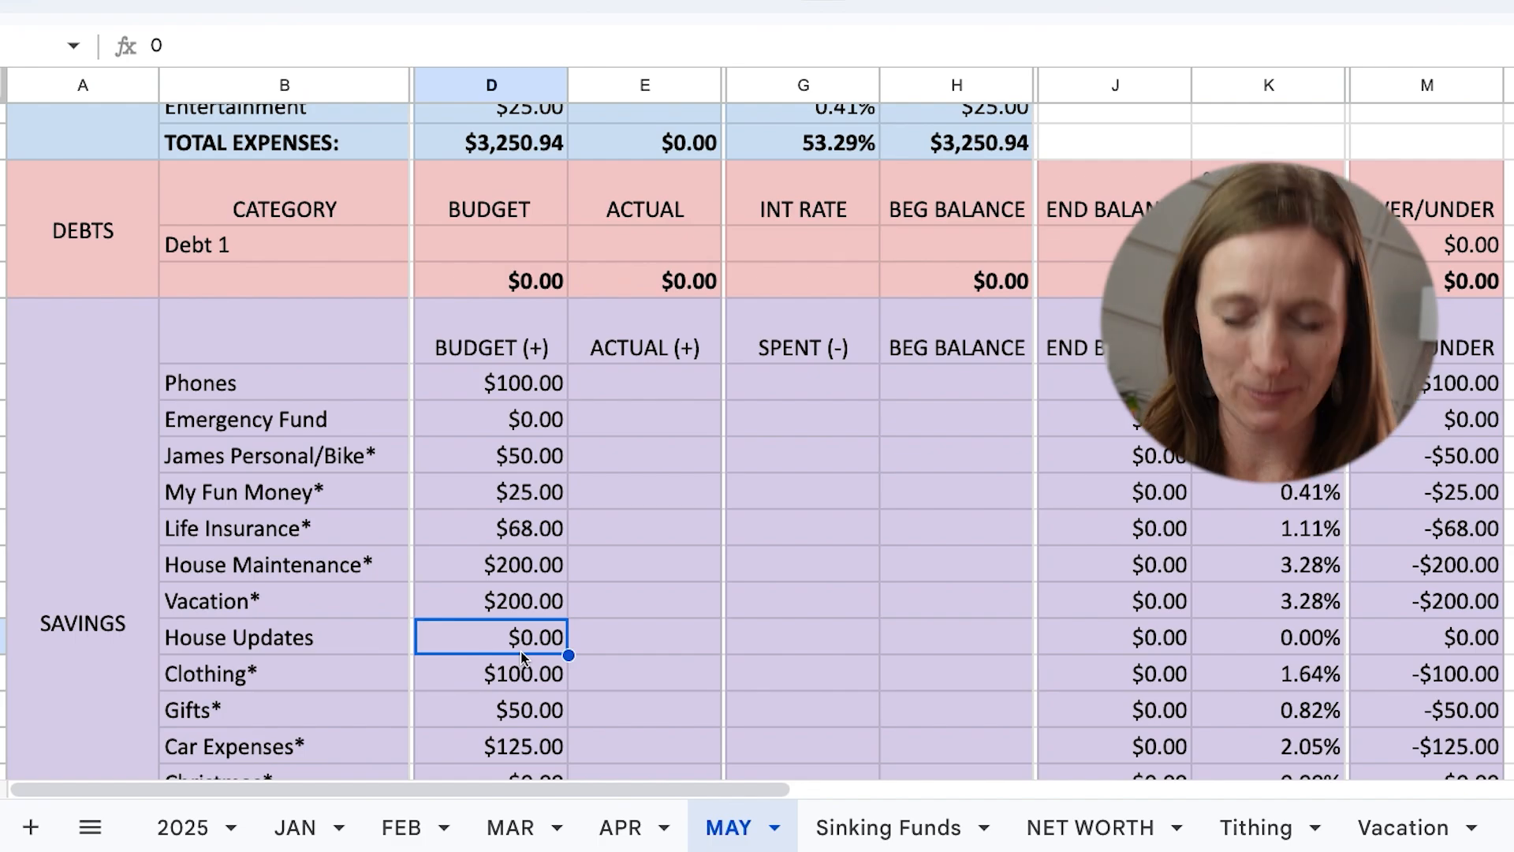
{"action": "key", "text": "Down"}
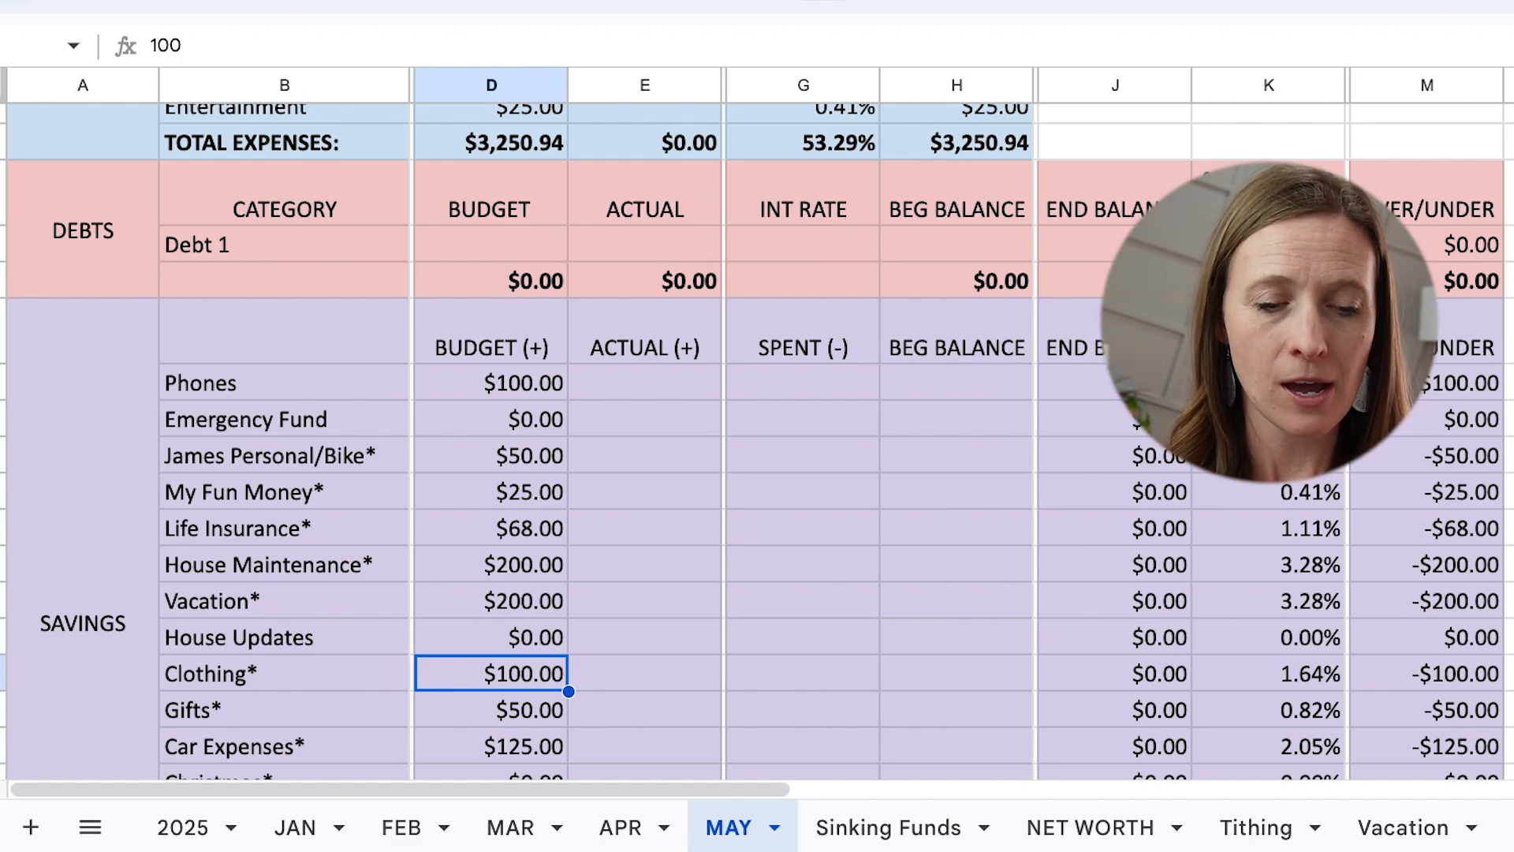
{"action": "left_click", "coordinate": [490, 709]}
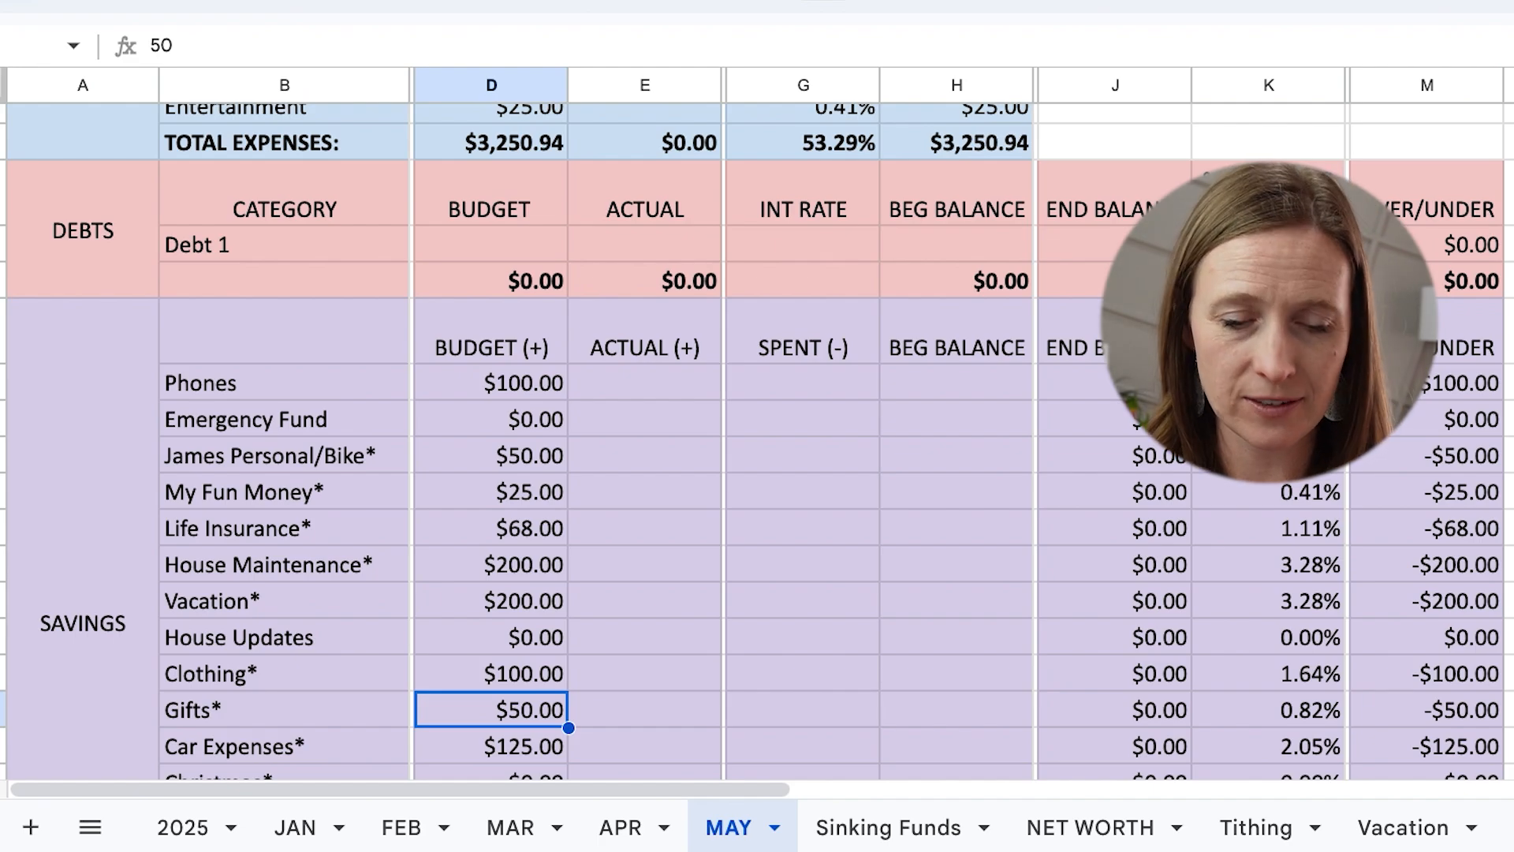
{"action": "left_click", "coordinate": [491, 746]}
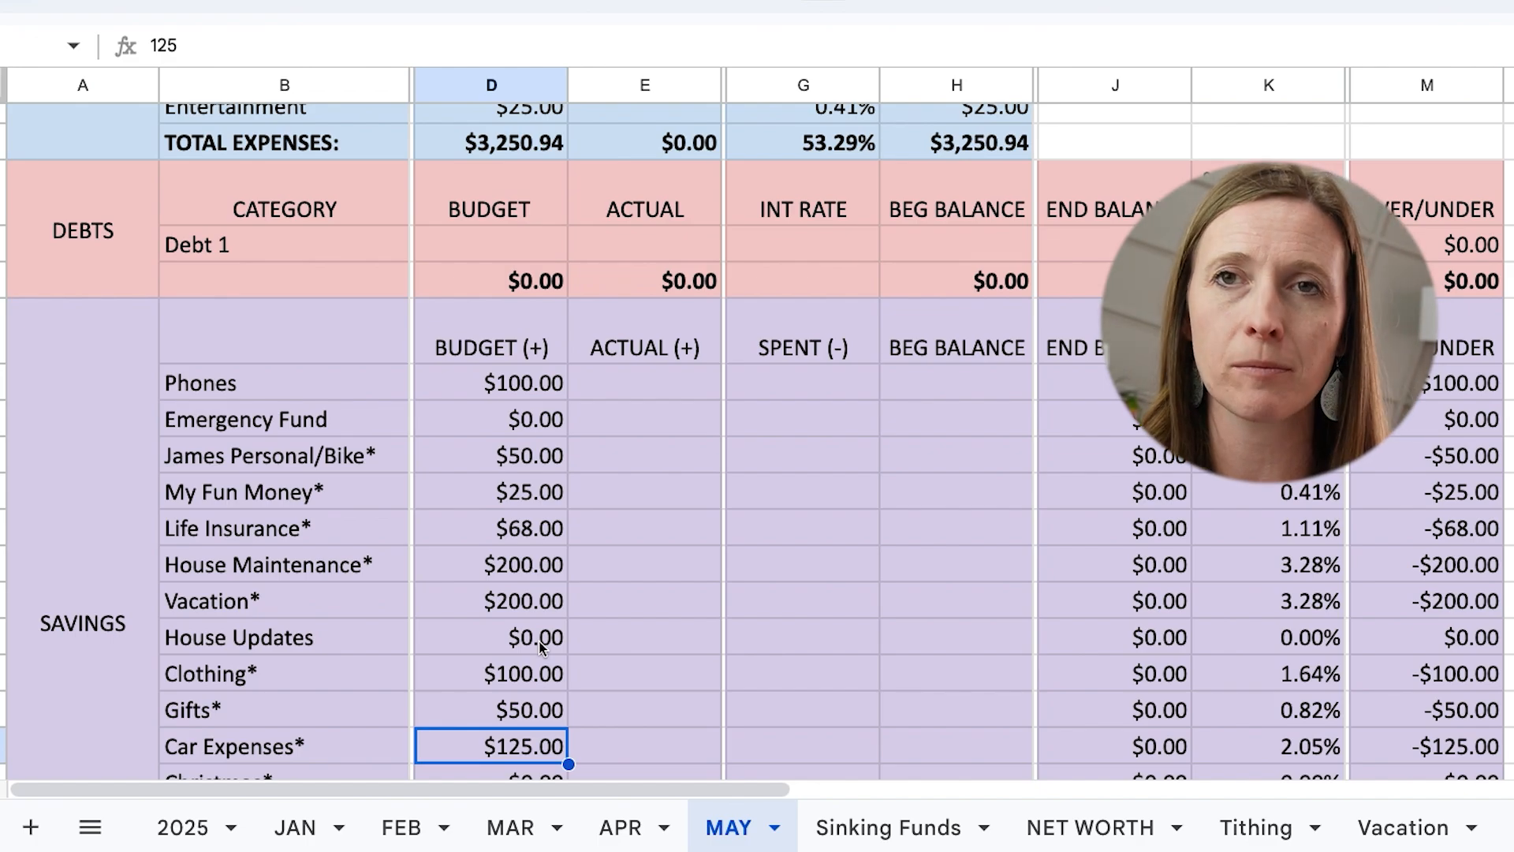
{"action": "scroll", "coordinate": [473, 620], "scroll_direction": "down", "scroll_amount": 5}
{"action": "scroll", "coordinate": [474, 621], "scroll_direction": "down", "scroll_amount": 1}
{"action": "key", "text": "Down"}
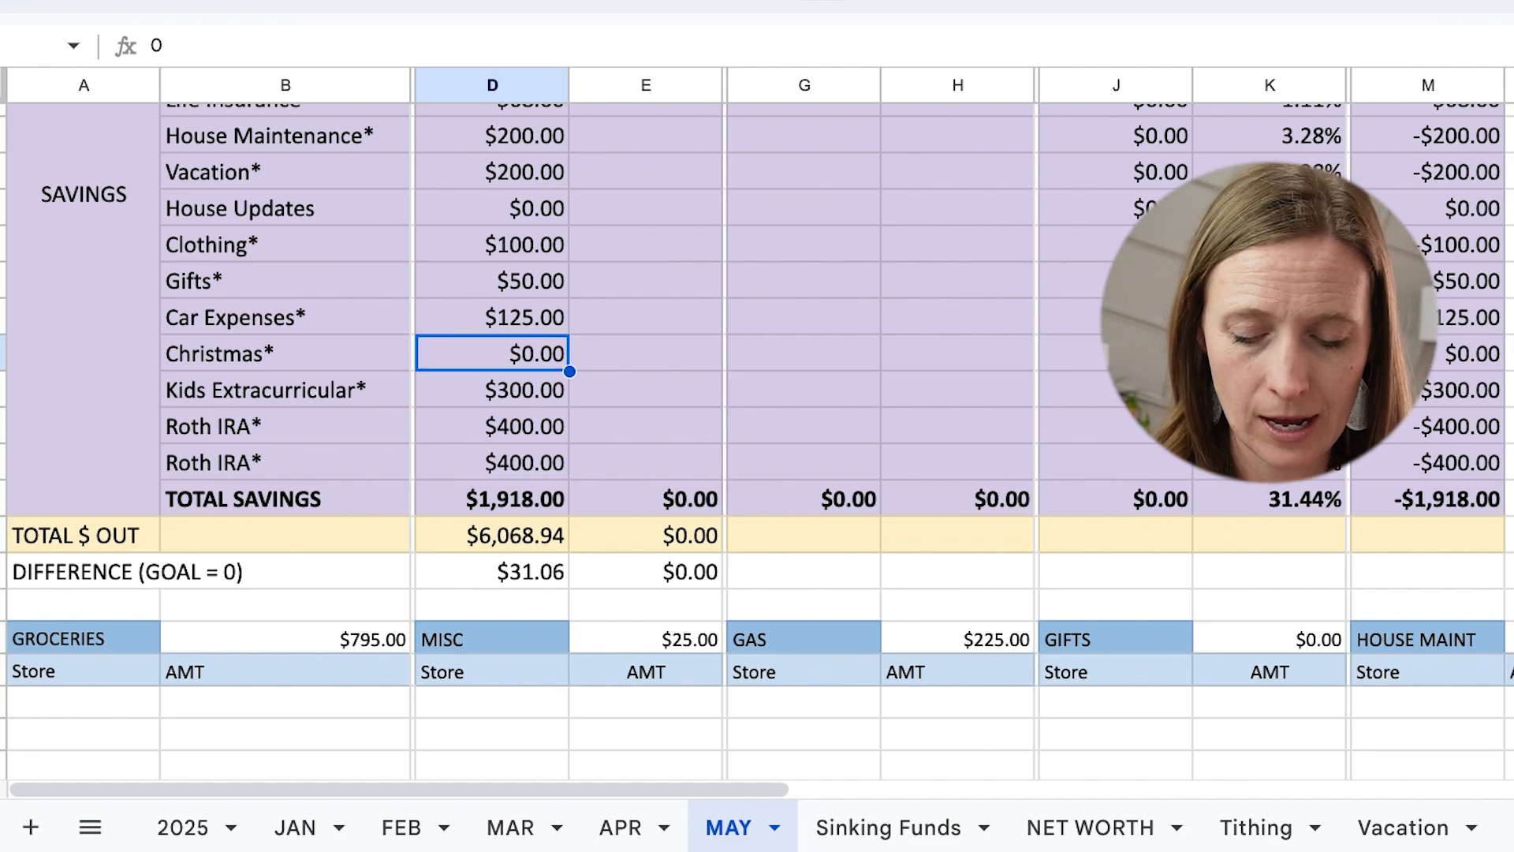
{"action": "key", "text": "Down"}
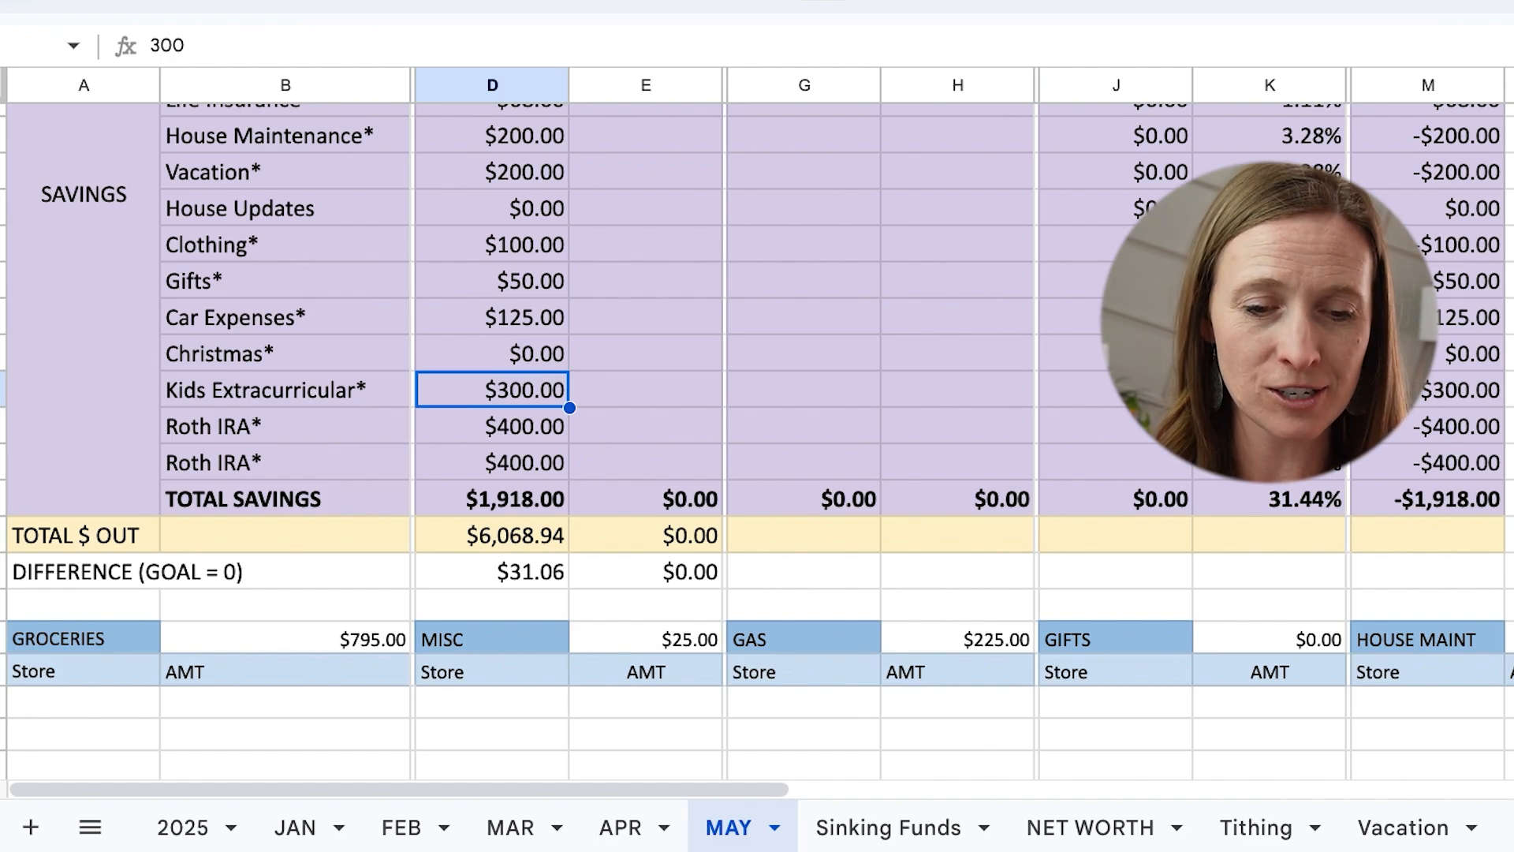
{"action": "left_click", "coordinate": [492, 426]}
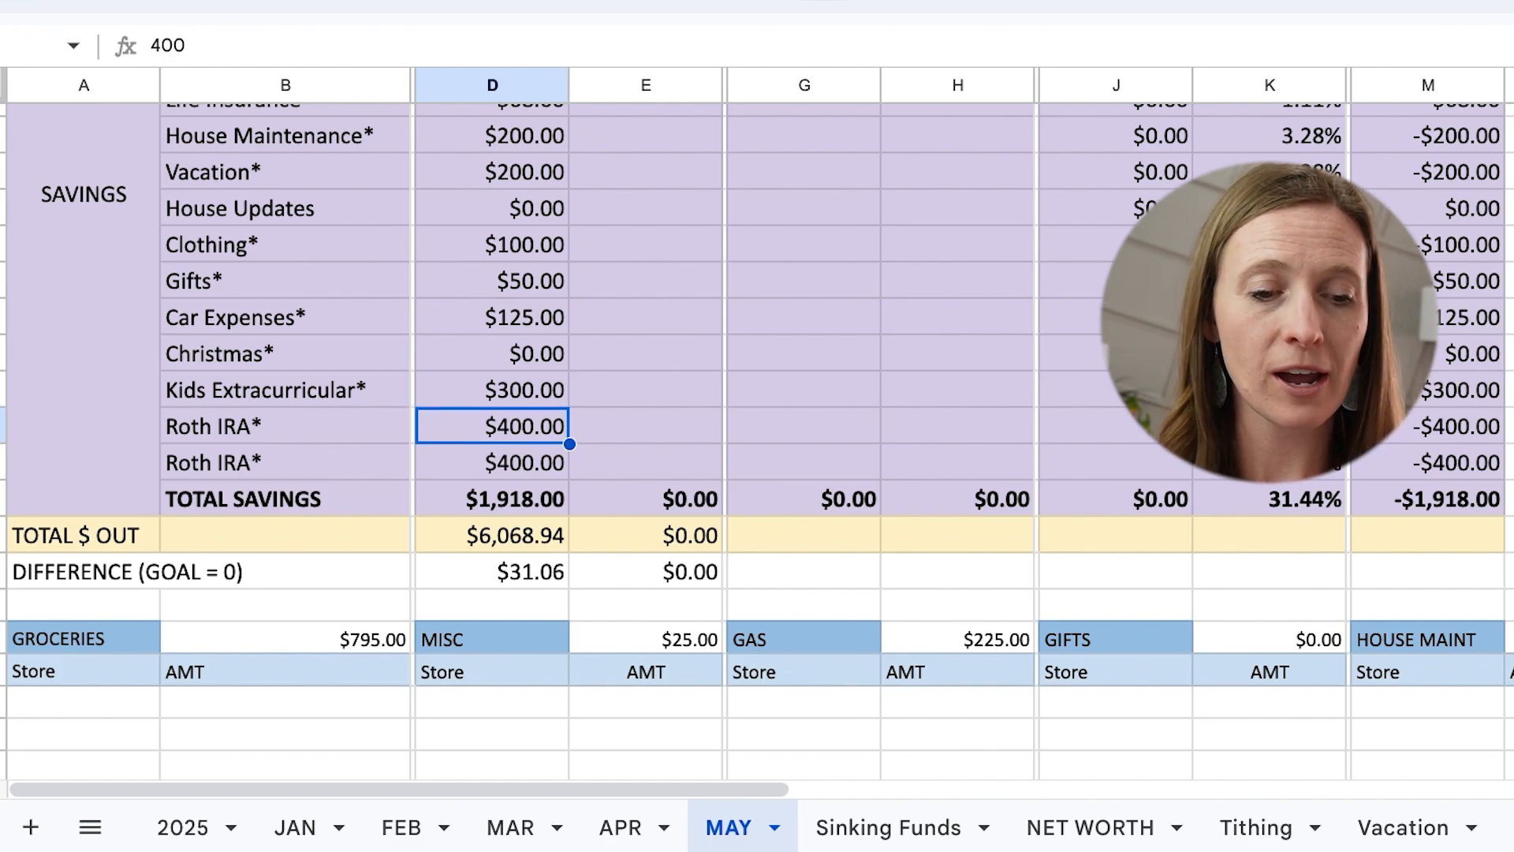
{"action": "left_click", "coordinate": [492, 462]}
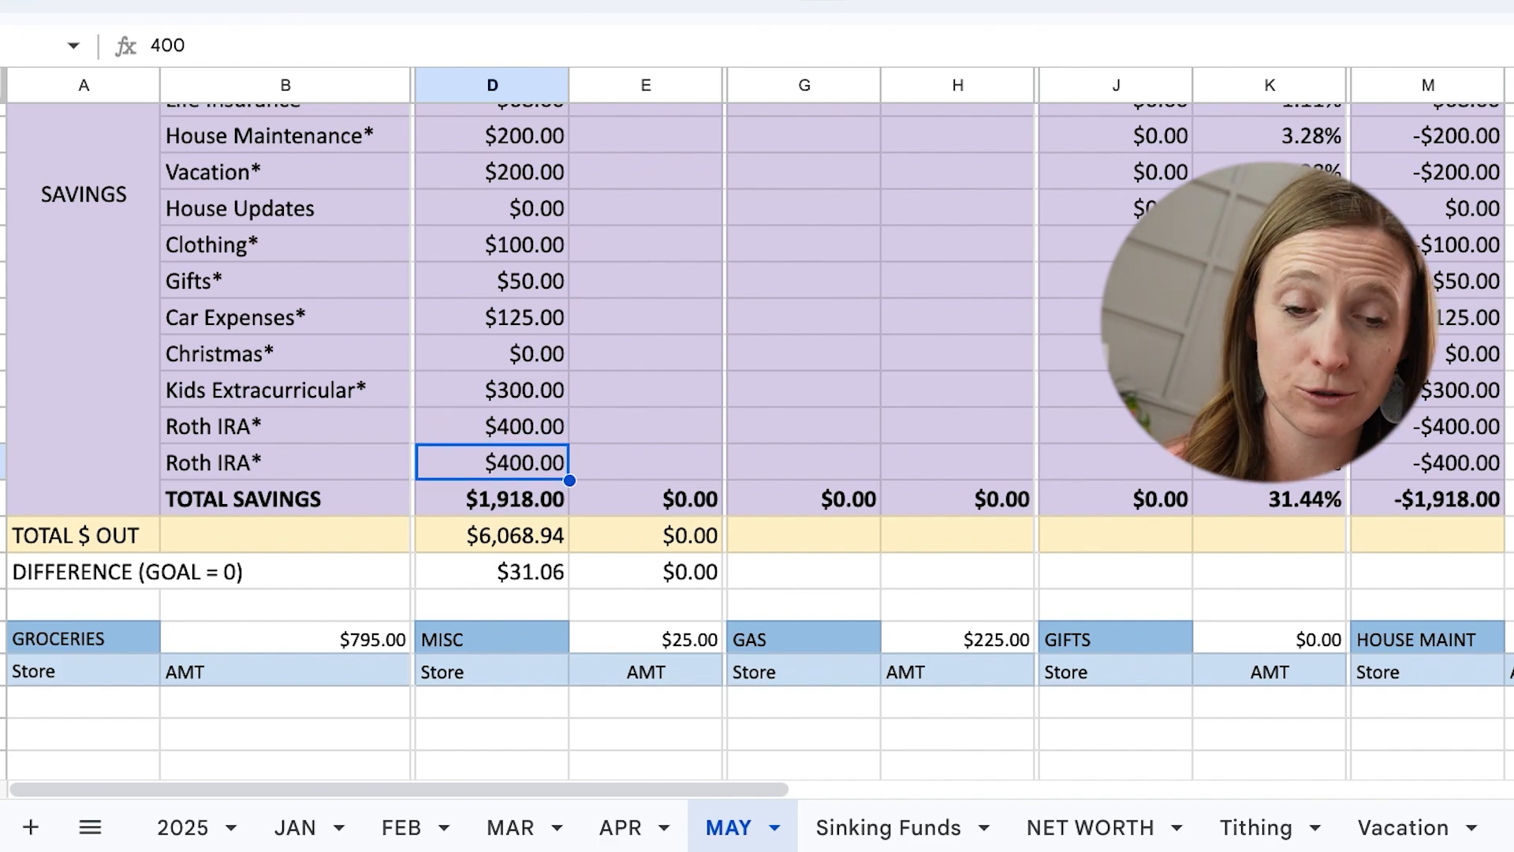
- Check the budgeted total savings, the total money out and the difference against the goal of zero
{"action": "left_click", "coordinate": [492, 499]}
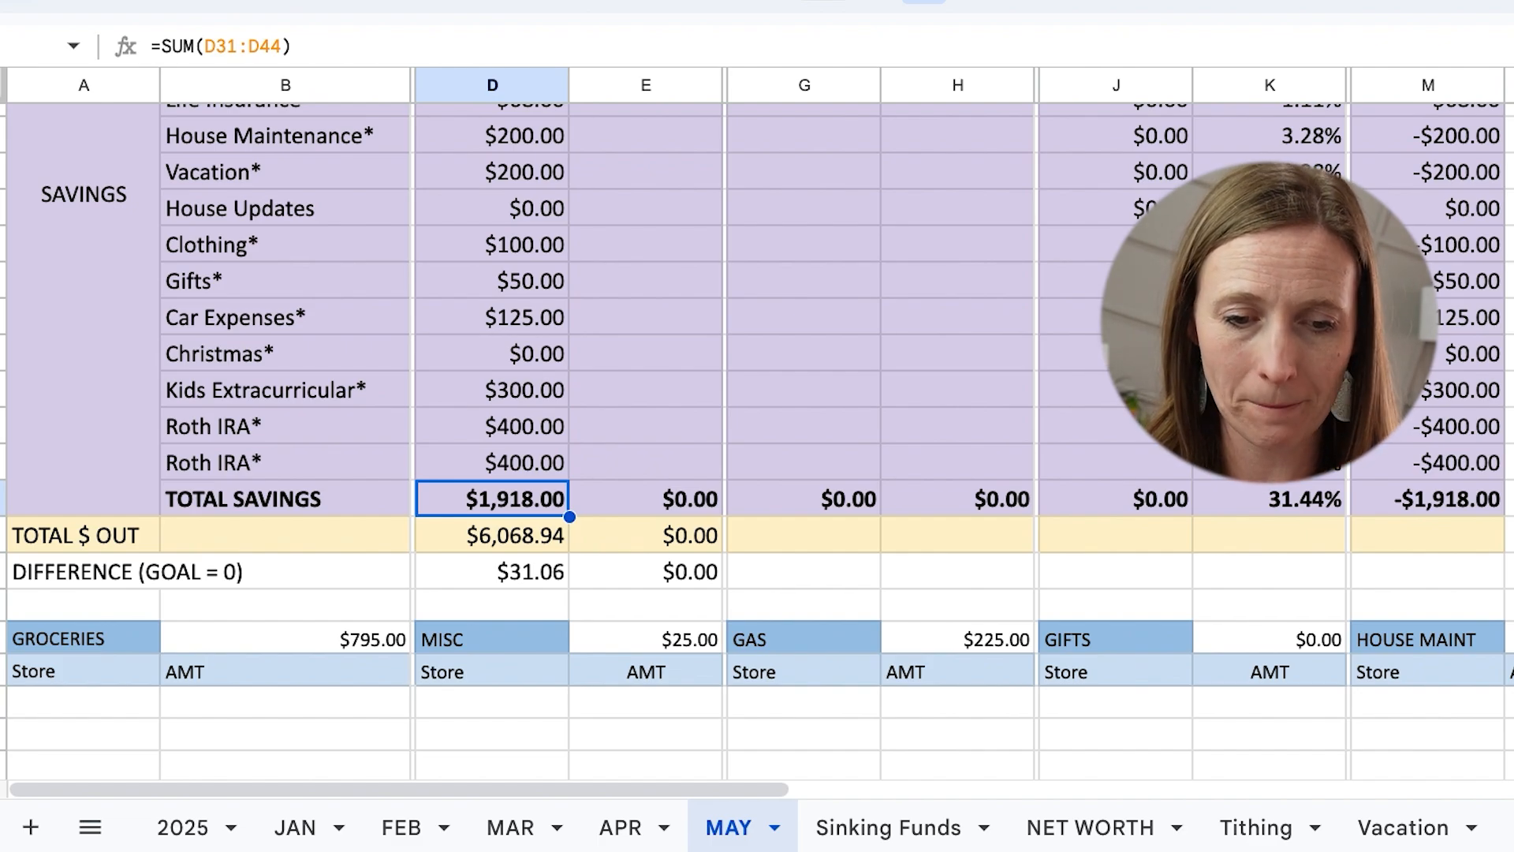
{"action": "key", "text": "Down"}
{"action": "key", "text": "Down"}
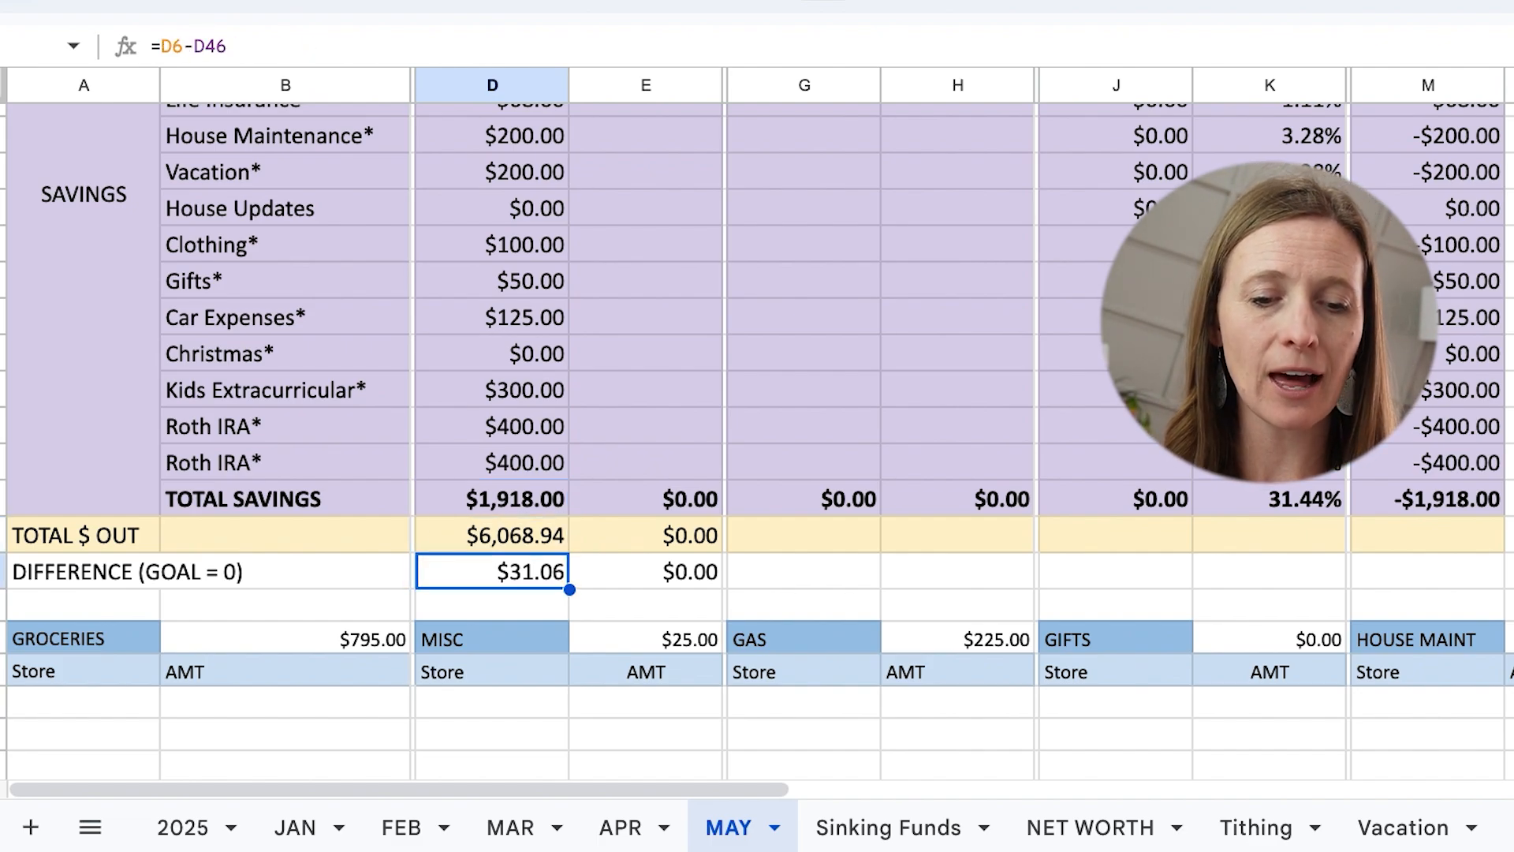
- Set the Piano/Tennis budget in the expenses section to 210
{"action": "key", "text": "Up"}
{"action": "key", "text": "Up"}
{"action": "key", "text": "Up"}
{"action": "key", "text": "Up"}
{"action": "key", "text": "Up"}
{"action": "key", "text": "Up"}
{"action": "key", "text": "Up"}
{"action": "key", "text": "Up"}
{"action": "key", "text": "Up"}
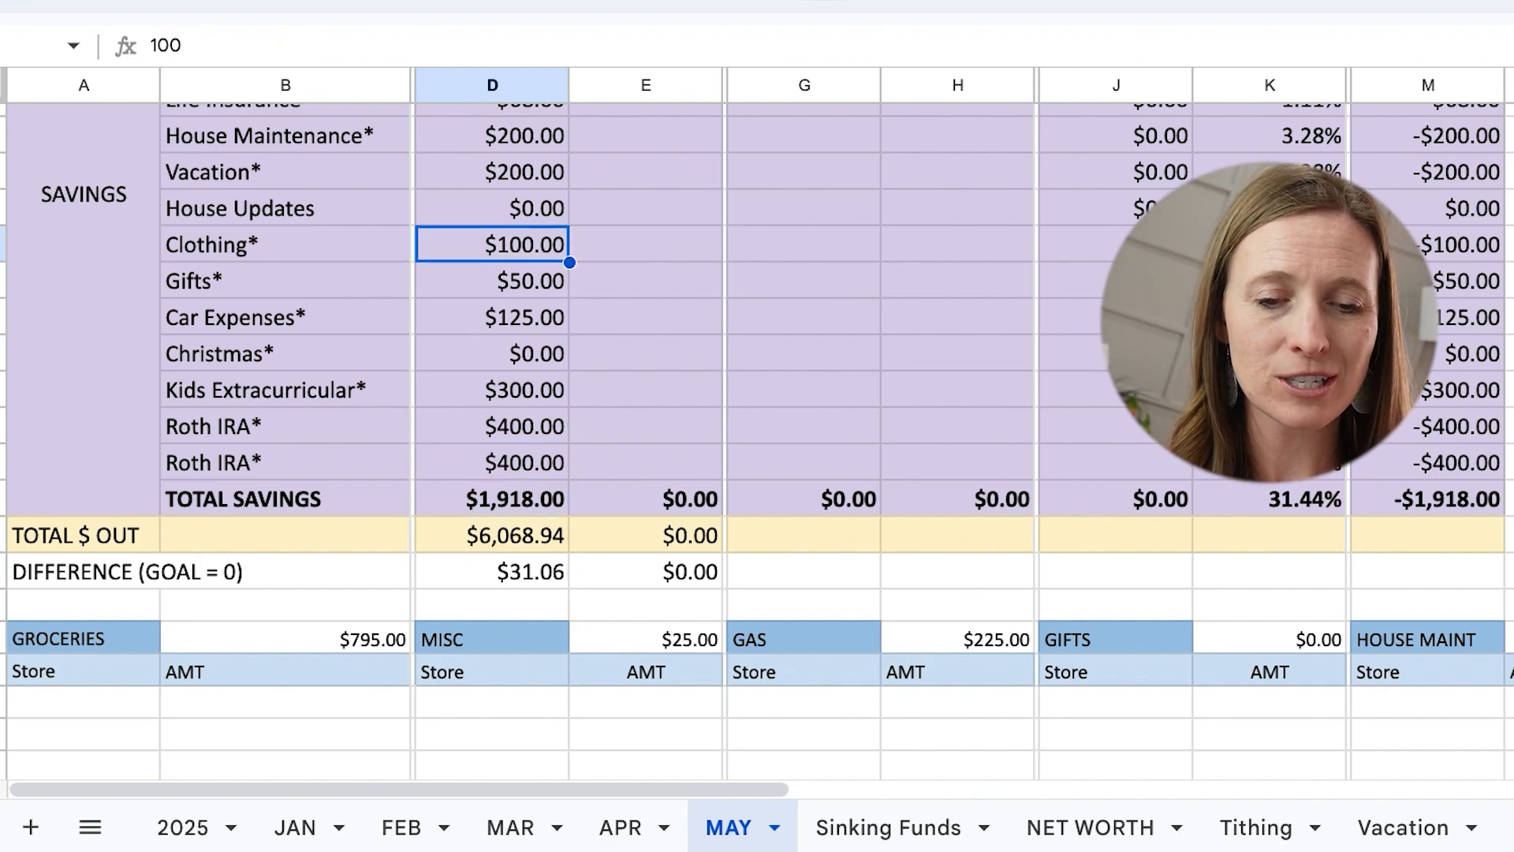
{"action": "key", "text": "Up"}
{"action": "key", "text": "Up"}
{"action": "key", "text": "Up"}
{"action": "key", "text": "Up"}
{"action": "key", "text": "Up"}
{"action": "key", "text": "Up"}
{"action": "key", "text": "Up"}
{"action": "key", "text": "Up"}
{"action": "key", "text": "Up"}
{"action": "key", "text": "Up"}
{"action": "key", "text": "Up"}
{"action": "key", "text": "Up"}
{"action": "key", "text": "Up"}
{"action": "key", "text": "Up"}
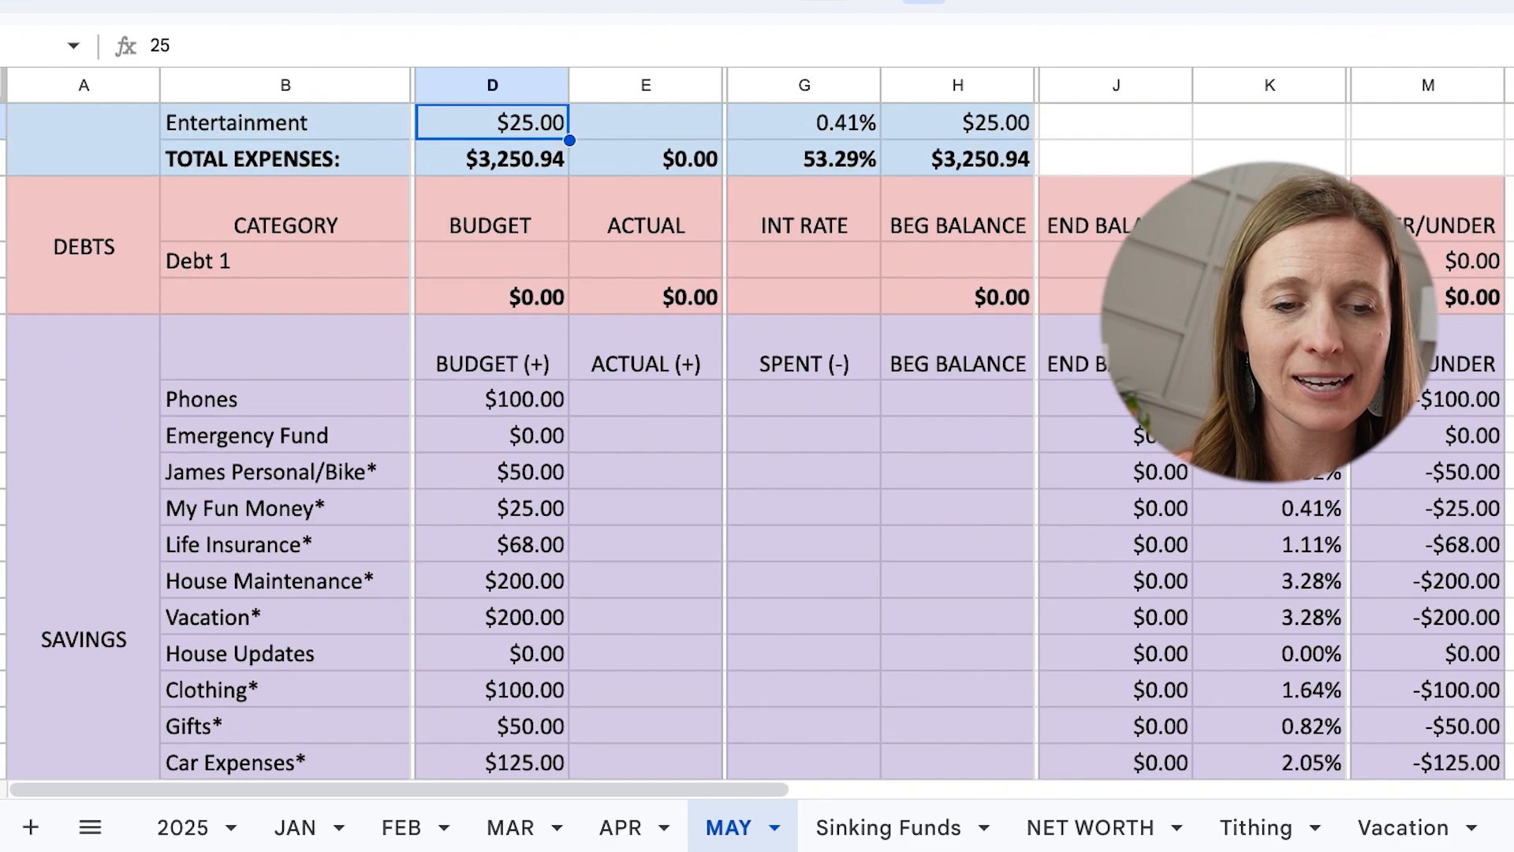
{"action": "key", "text": "Up"}
{"action": "key", "text": "Up"}
{"action": "key", "text": "Up"}
{"action": "key", "text": "Up"}
{"action": "key", "text": "Up"}
{"action": "key", "text": "Up"}
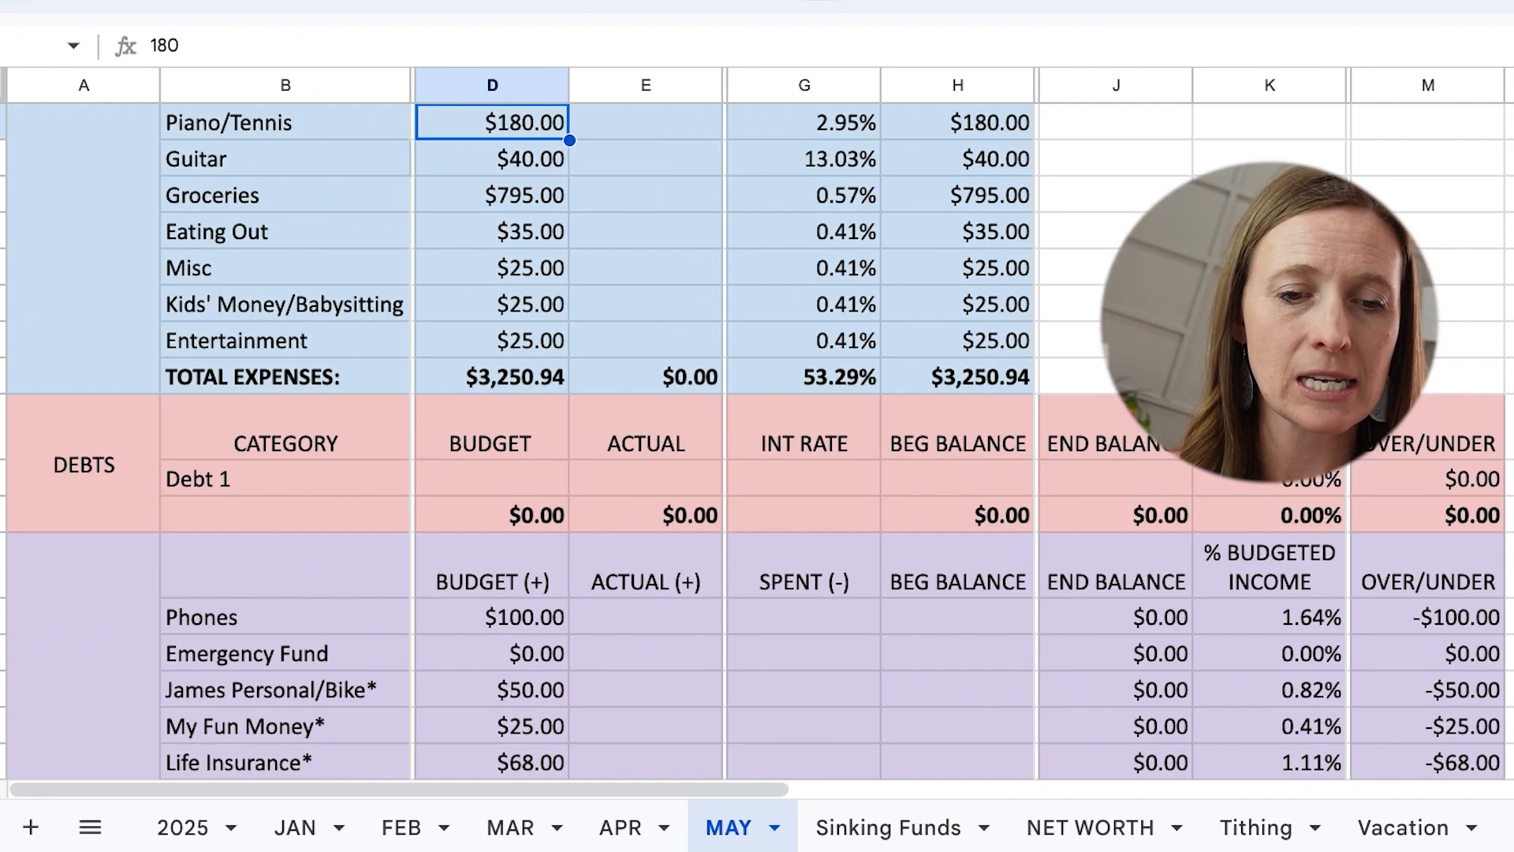
{"action": "type", "text": "210"}
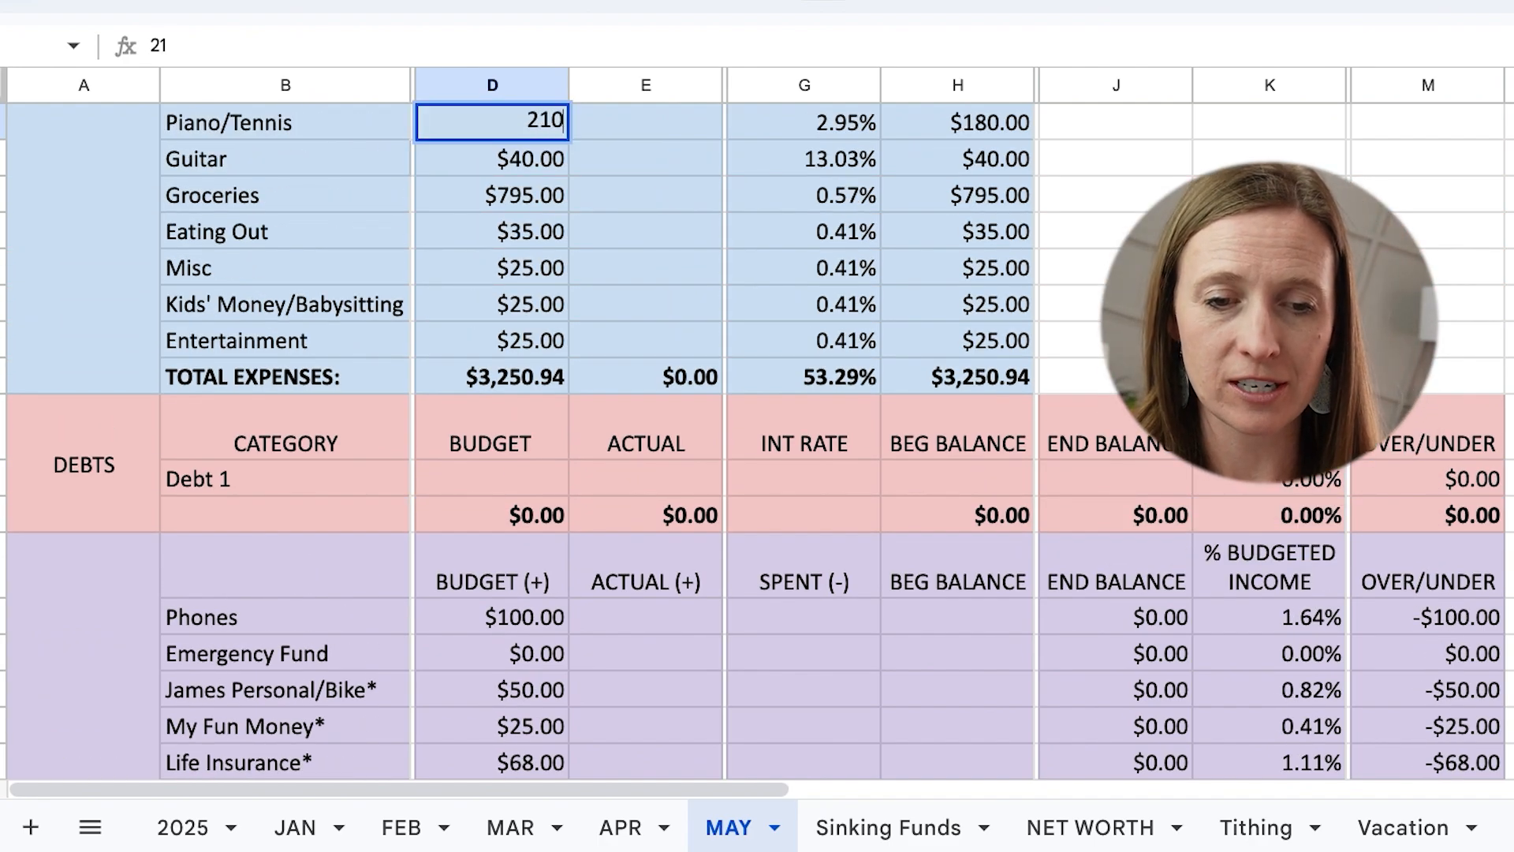
{"action": "key", "text": "Return"}
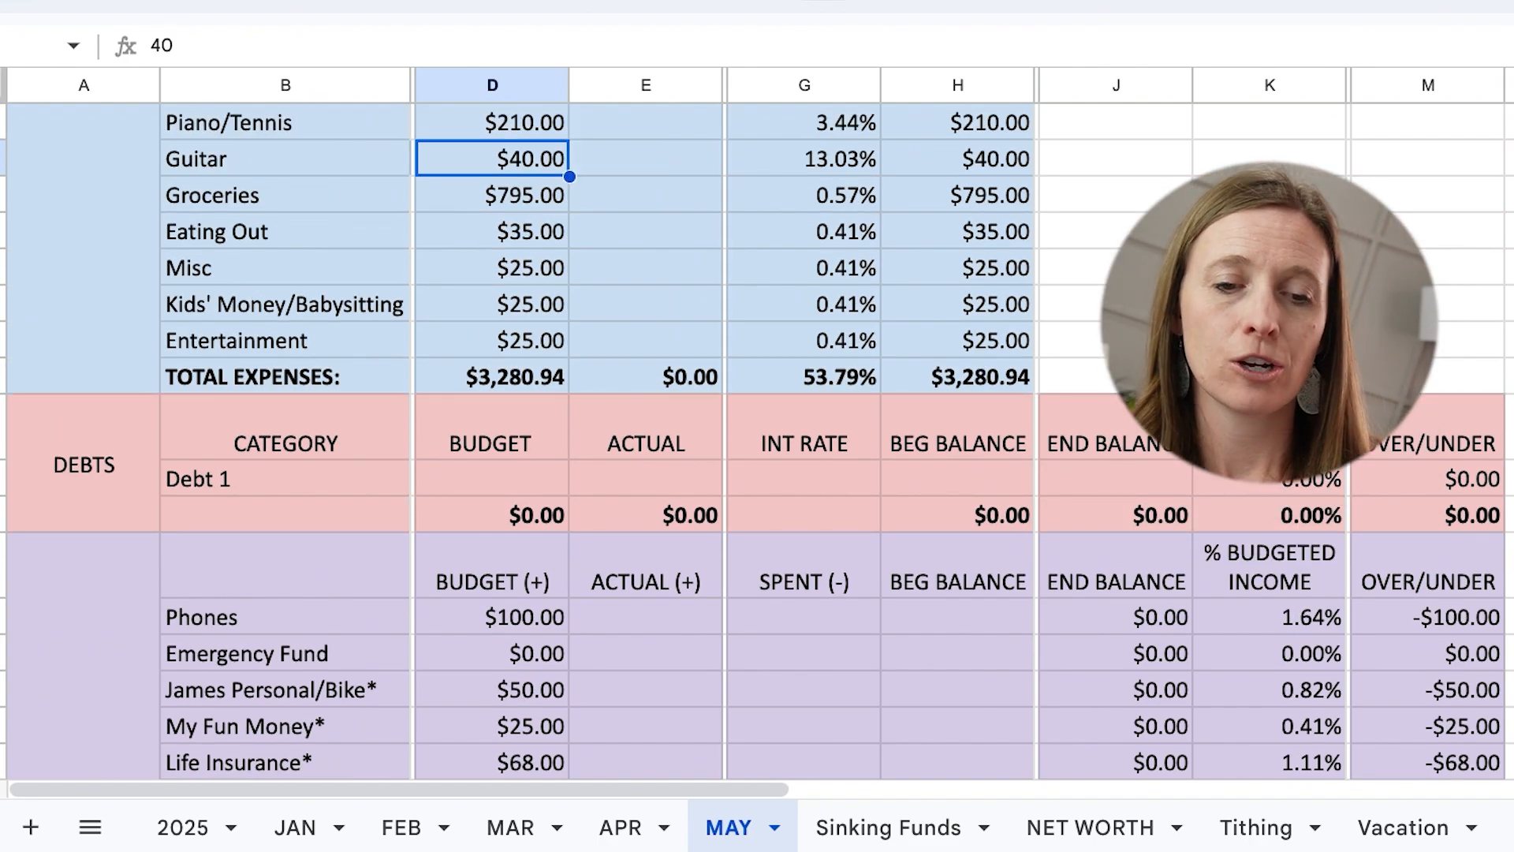
- Check the recalculated budget difference below the savings section
{"action": "scroll", "coordinate": [546, 456], "scroll_direction": "down", "scroll_amount": 3}
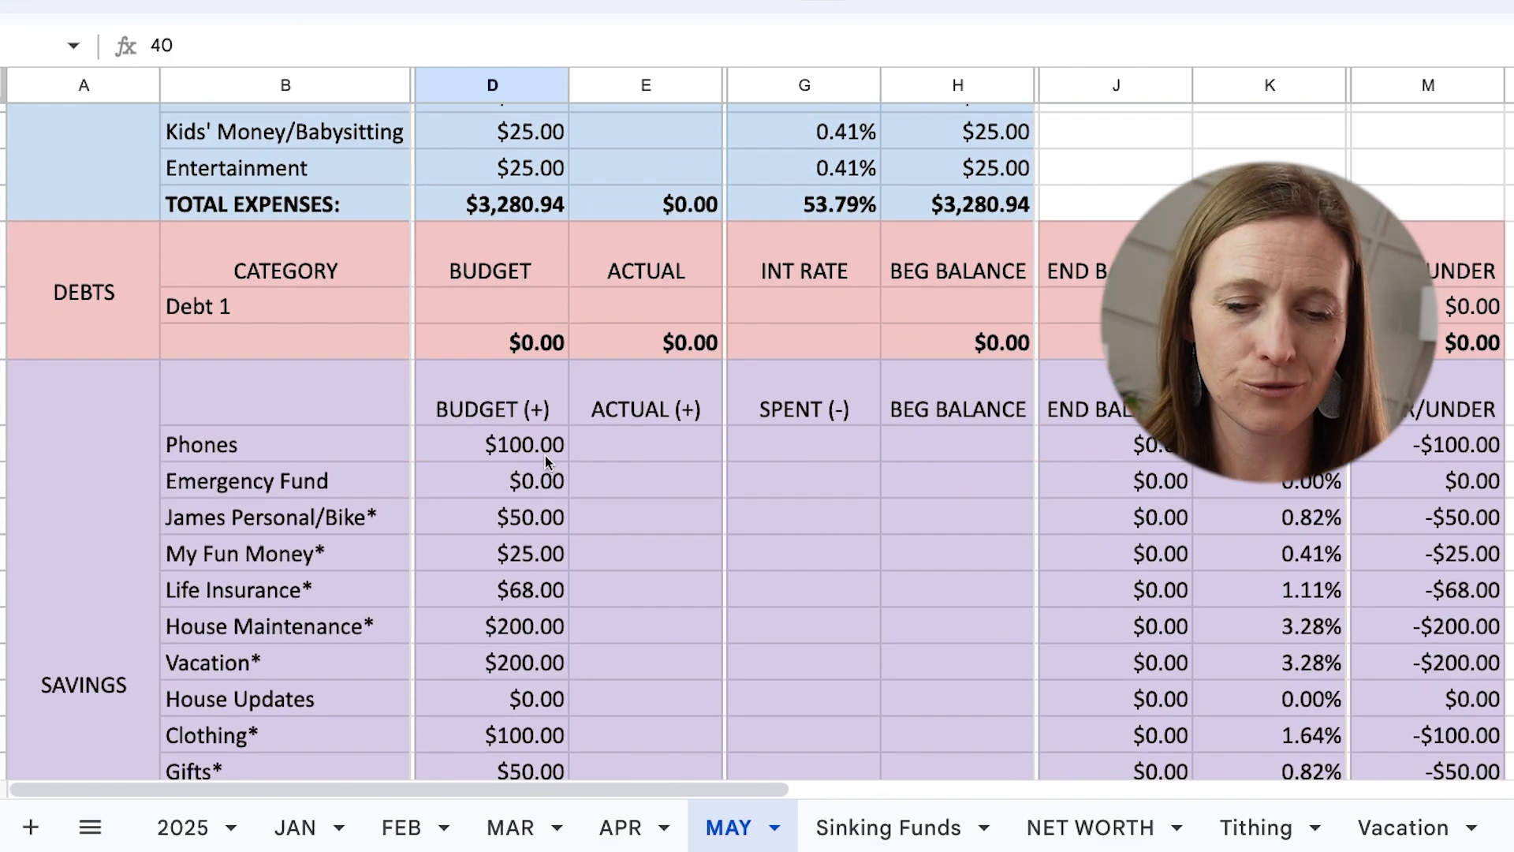
{"action": "scroll", "coordinate": [545, 456], "scroll_direction": "down", "scroll_amount": 6}
{"action": "scroll", "coordinate": [547, 462], "scroll_direction": "up", "scroll_amount": 1}
{"action": "left_click", "coordinate": [554, 423]}
{"action": "scroll", "coordinate": [589, 410], "scroll_direction": "up", "scroll_amount": 5}
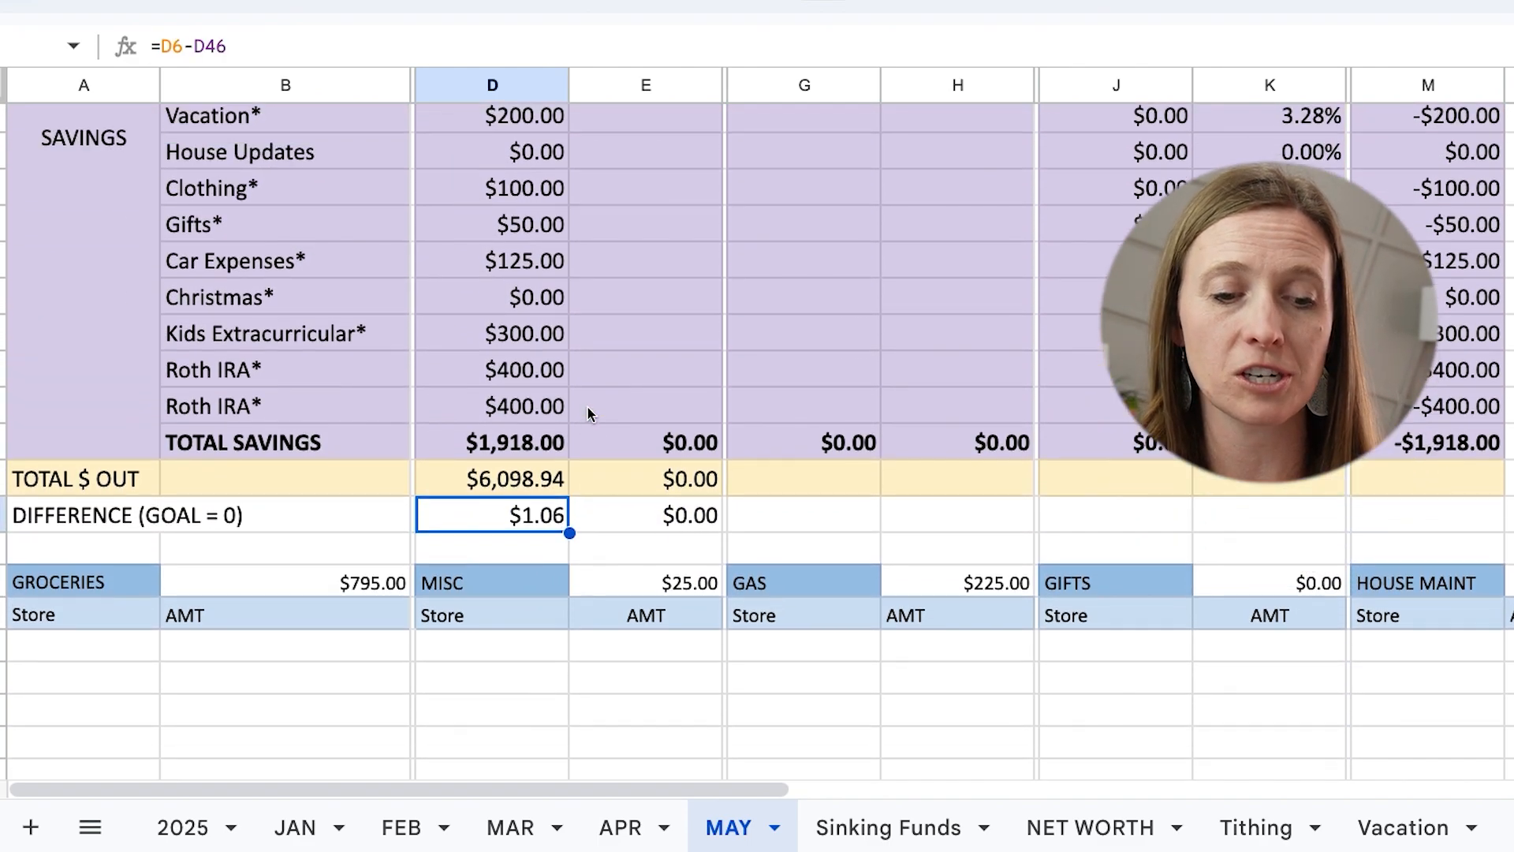
- Examine the spending trackers below the budget, including the linked Groceries and Misc budget amounts
{"action": "scroll", "coordinate": [589, 415], "scroll_direction": "down", "scroll_amount": 6}
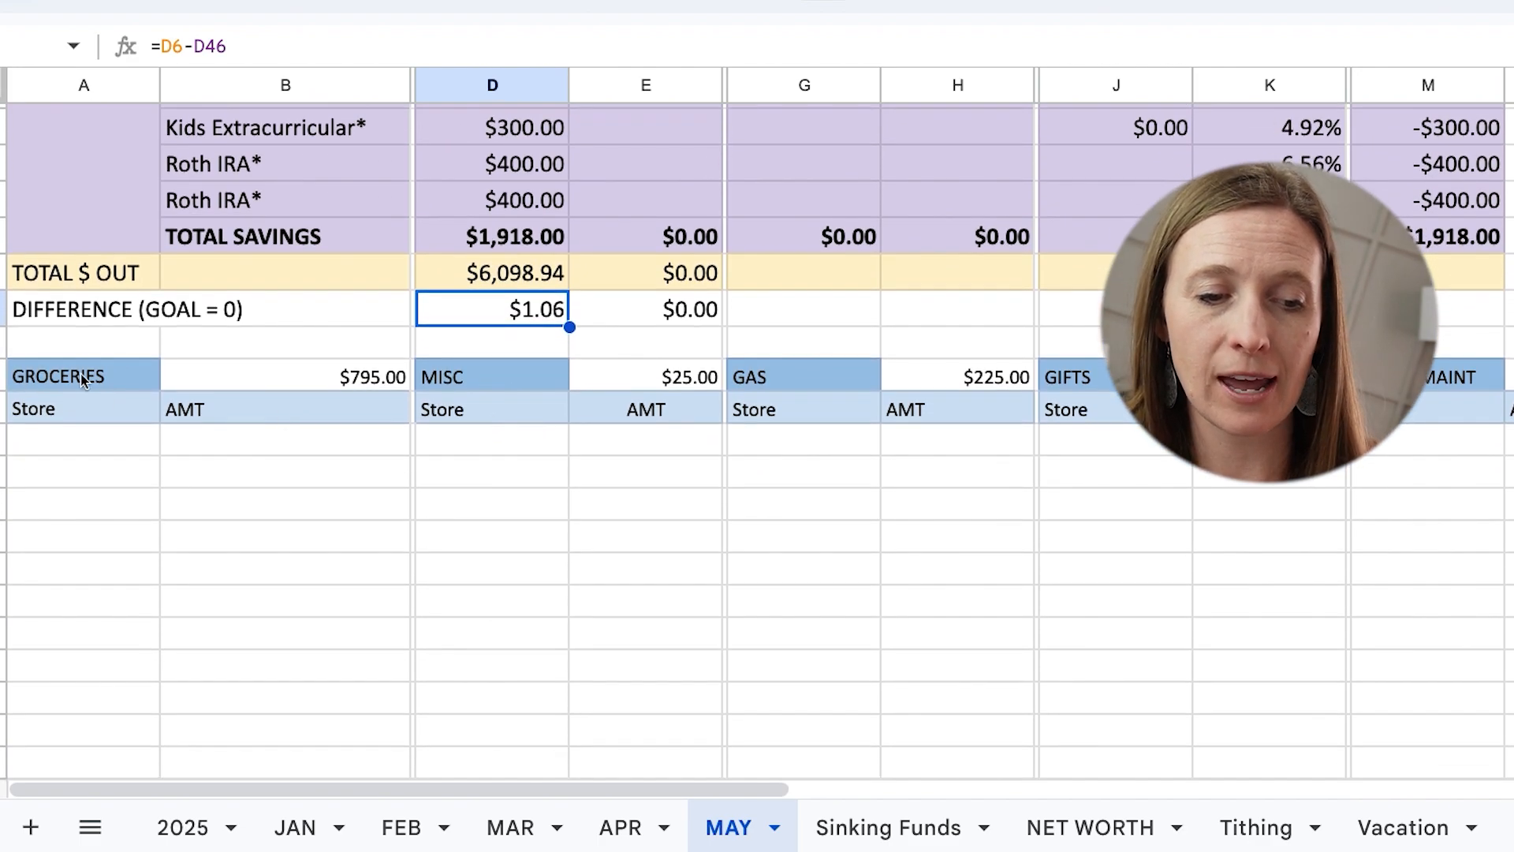
{"action": "left_click", "coordinate": [327, 377]}
{"action": "left_click", "coordinate": [671, 378]}
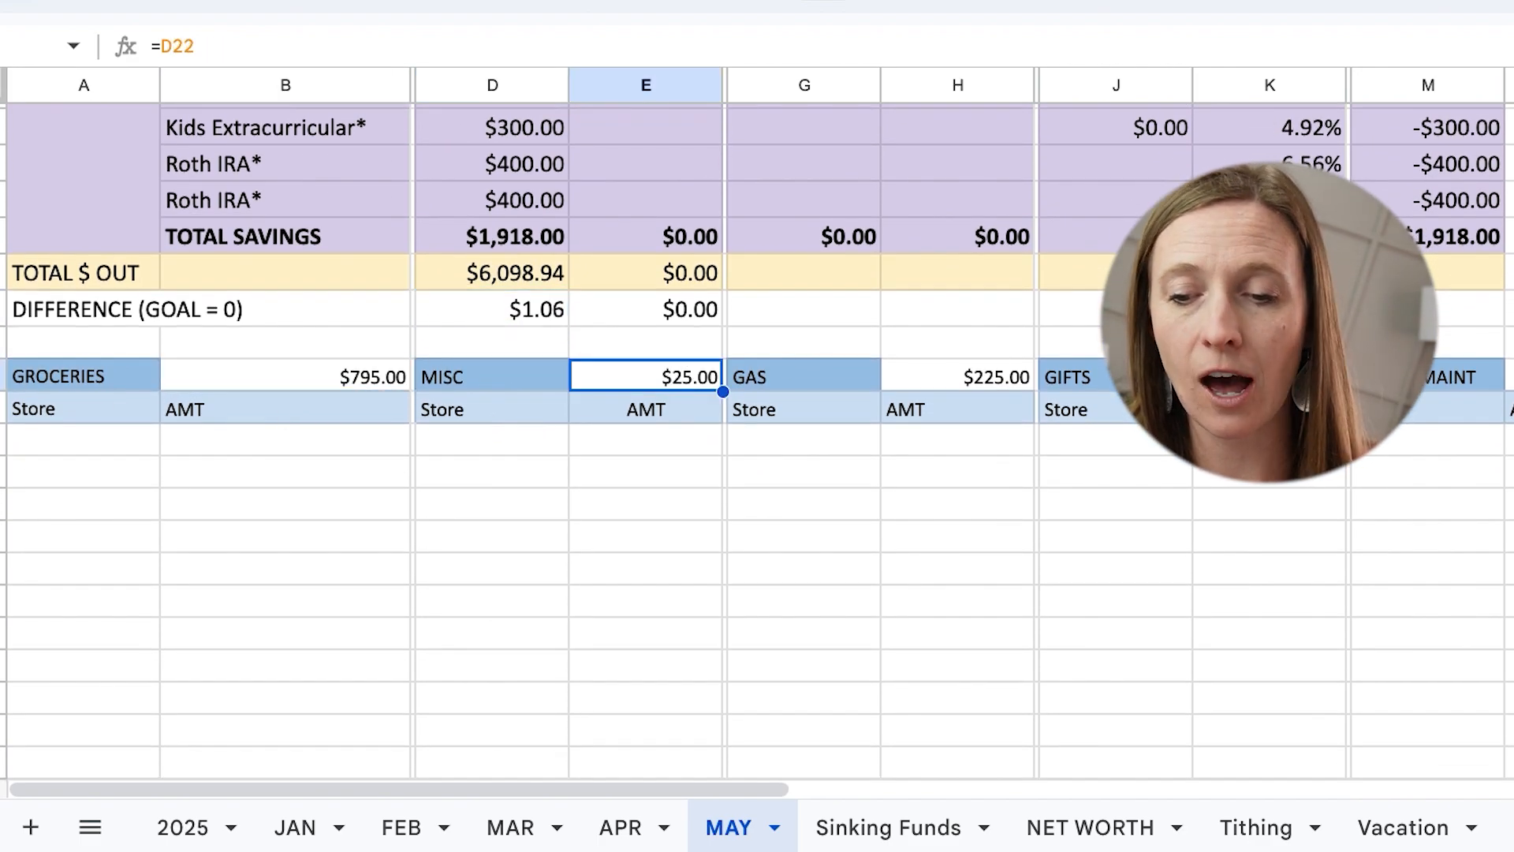
{"action": "scroll", "coordinate": [684, 404], "scroll_direction": "down", "scroll_amount": 1}
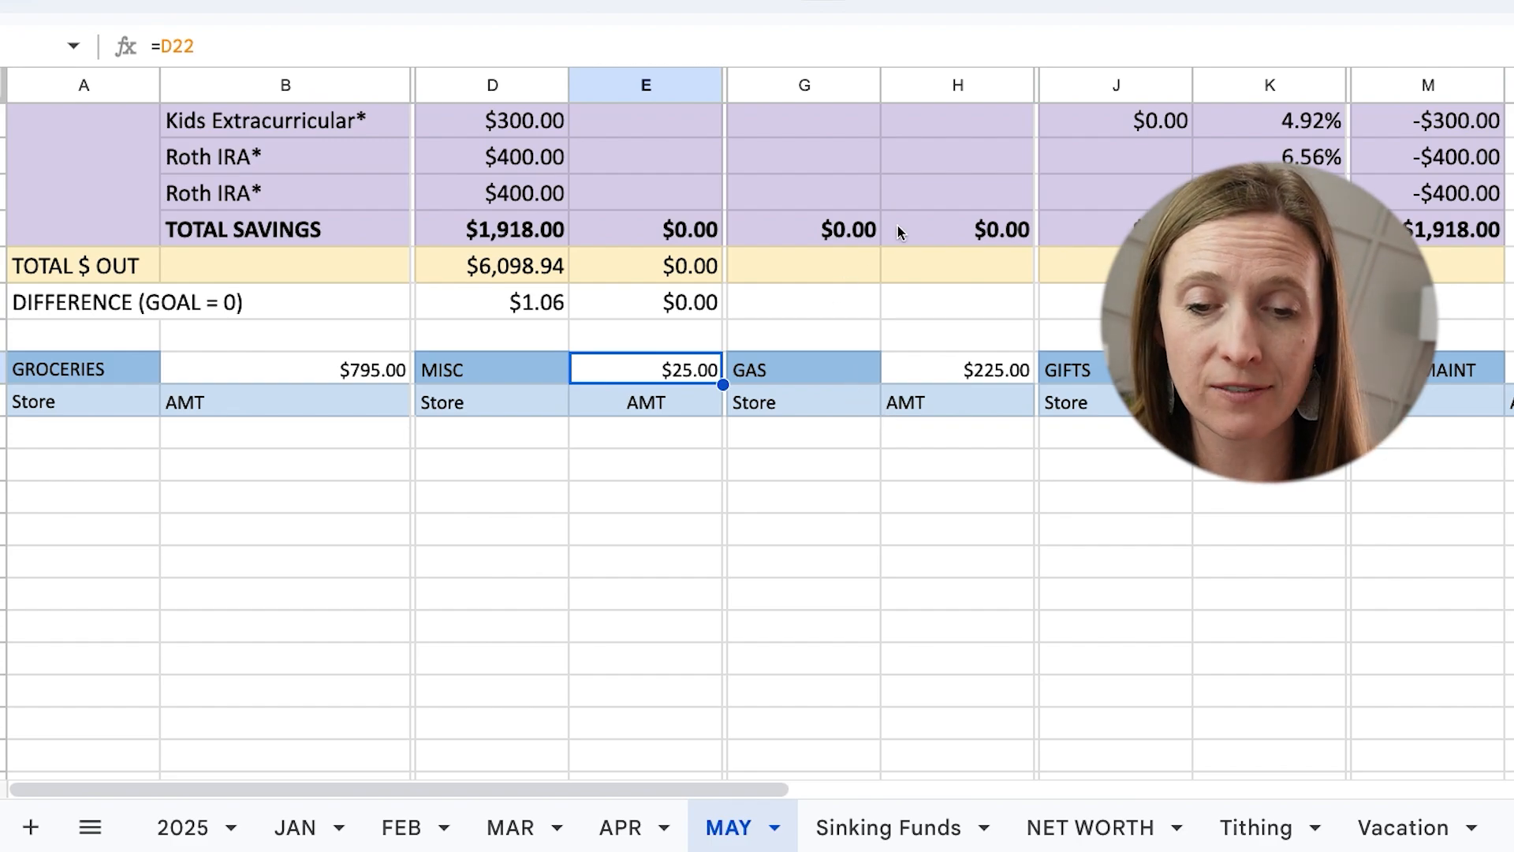
{"action": "scroll", "coordinate": [895, 235], "scroll_direction": "up", "scroll_amount": 1}
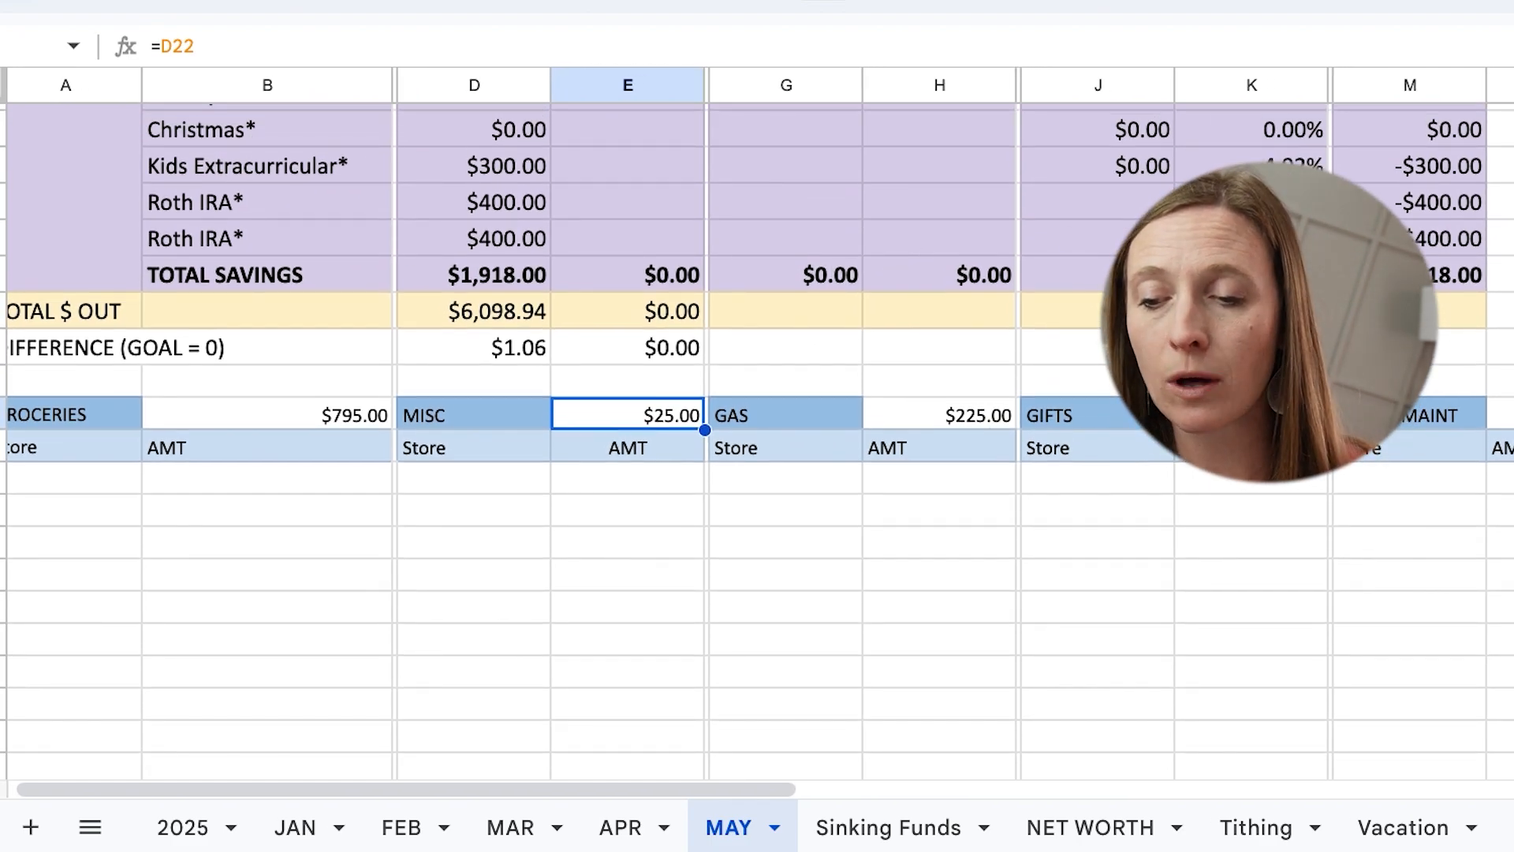
{"action": "scroll", "coordinate": [1077, 414], "scroll_direction": "down", "scroll_amount": 4}
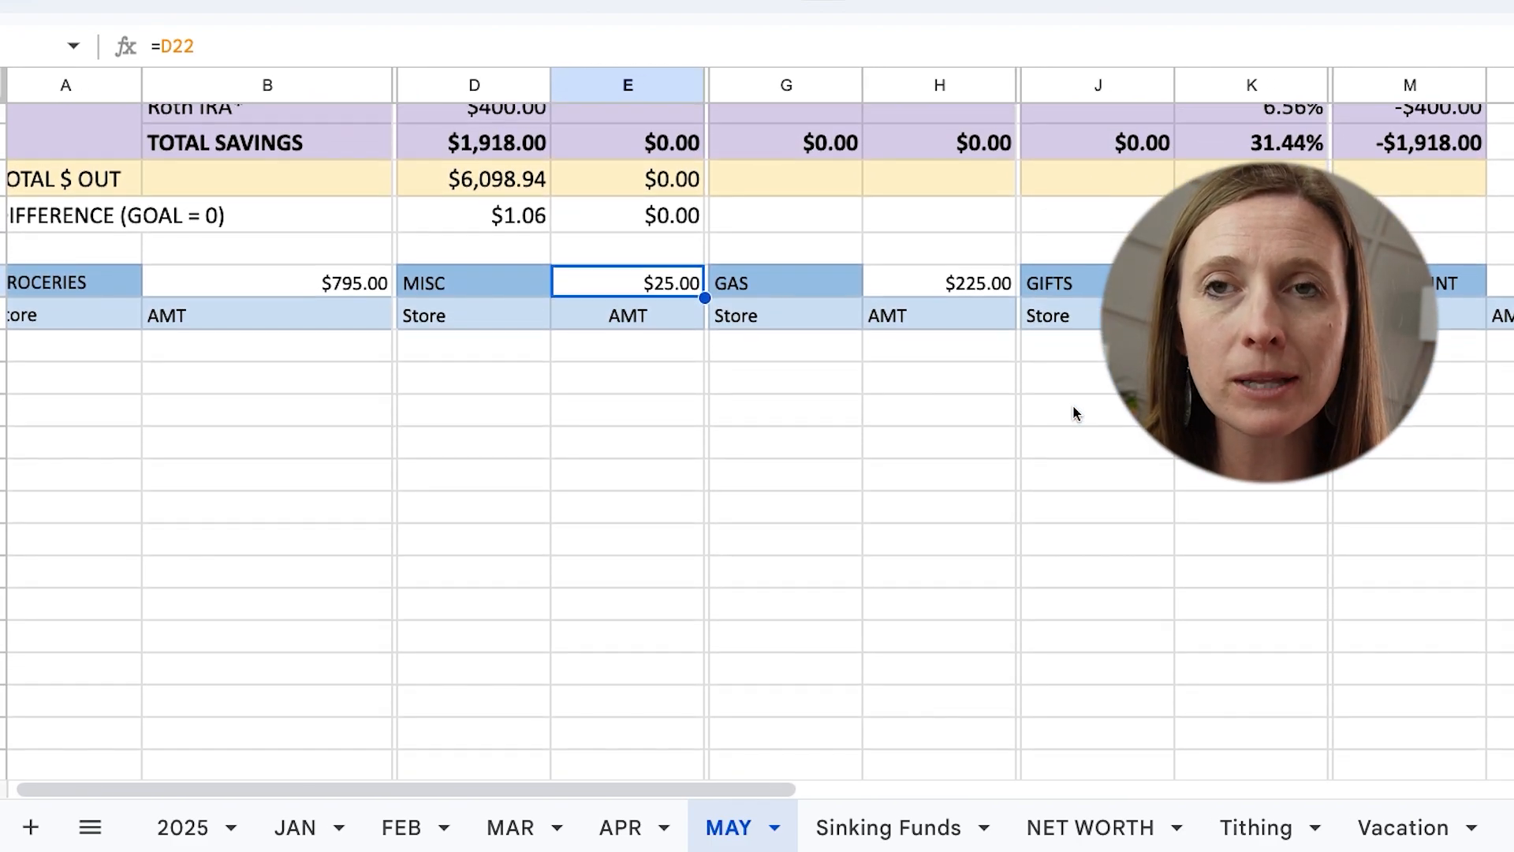
- Inspect the Groceries tracker's blank entry rows and the formula for its amount left
{"action": "left_click", "coordinate": [81, 375]}
{"action": "scroll", "coordinate": [205, 380], "scroll_direction": "left", "scroll_amount": 1}
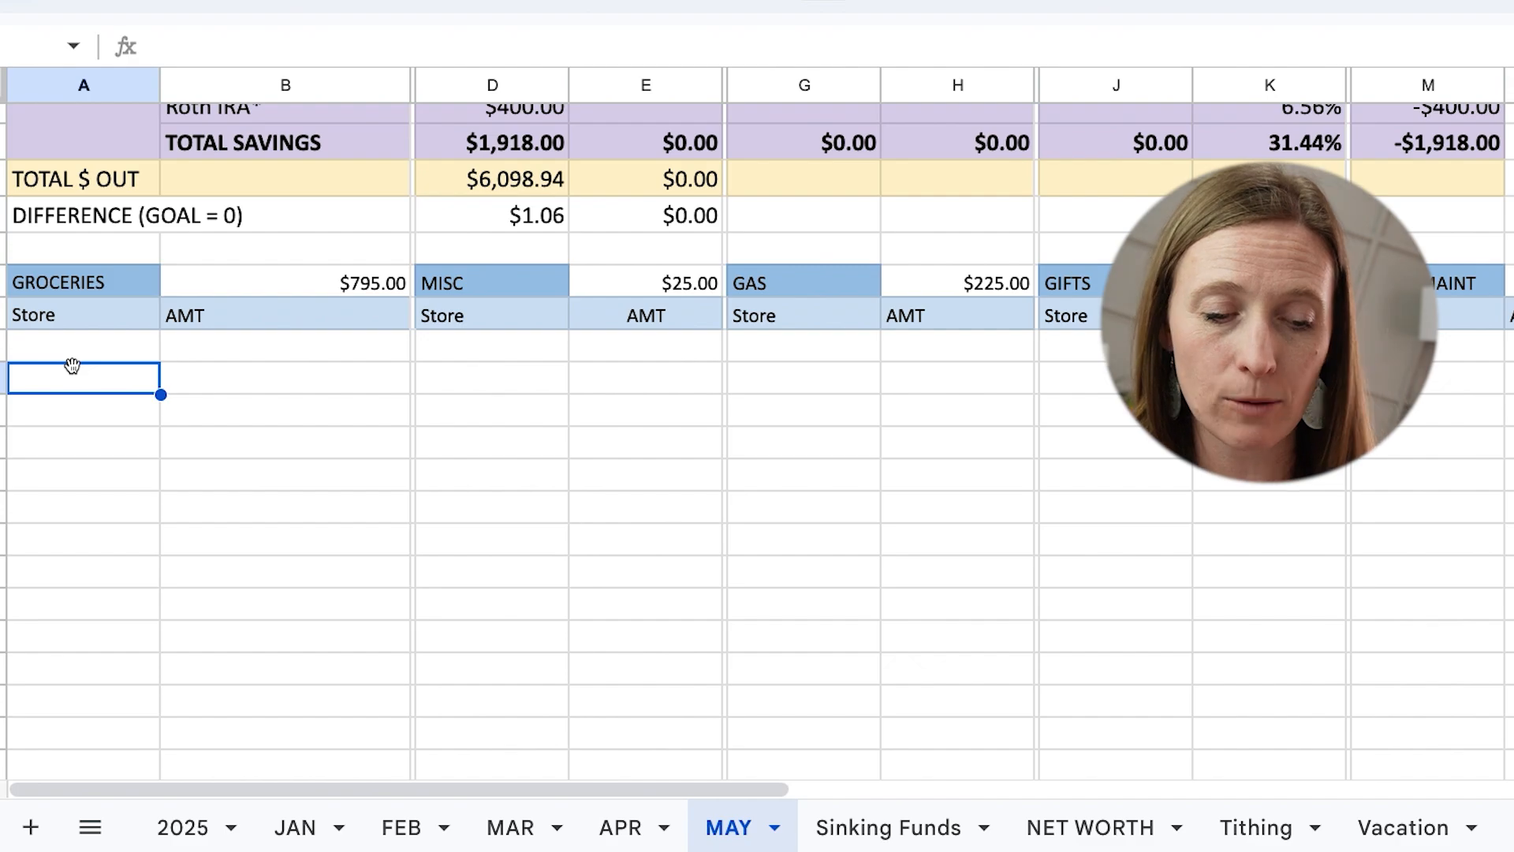
{"action": "scroll", "coordinate": [487, 729], "scroll_direction": "down", "scroll_amount": 5}
{"action": "left_click", "coordinate": [363, 683]}
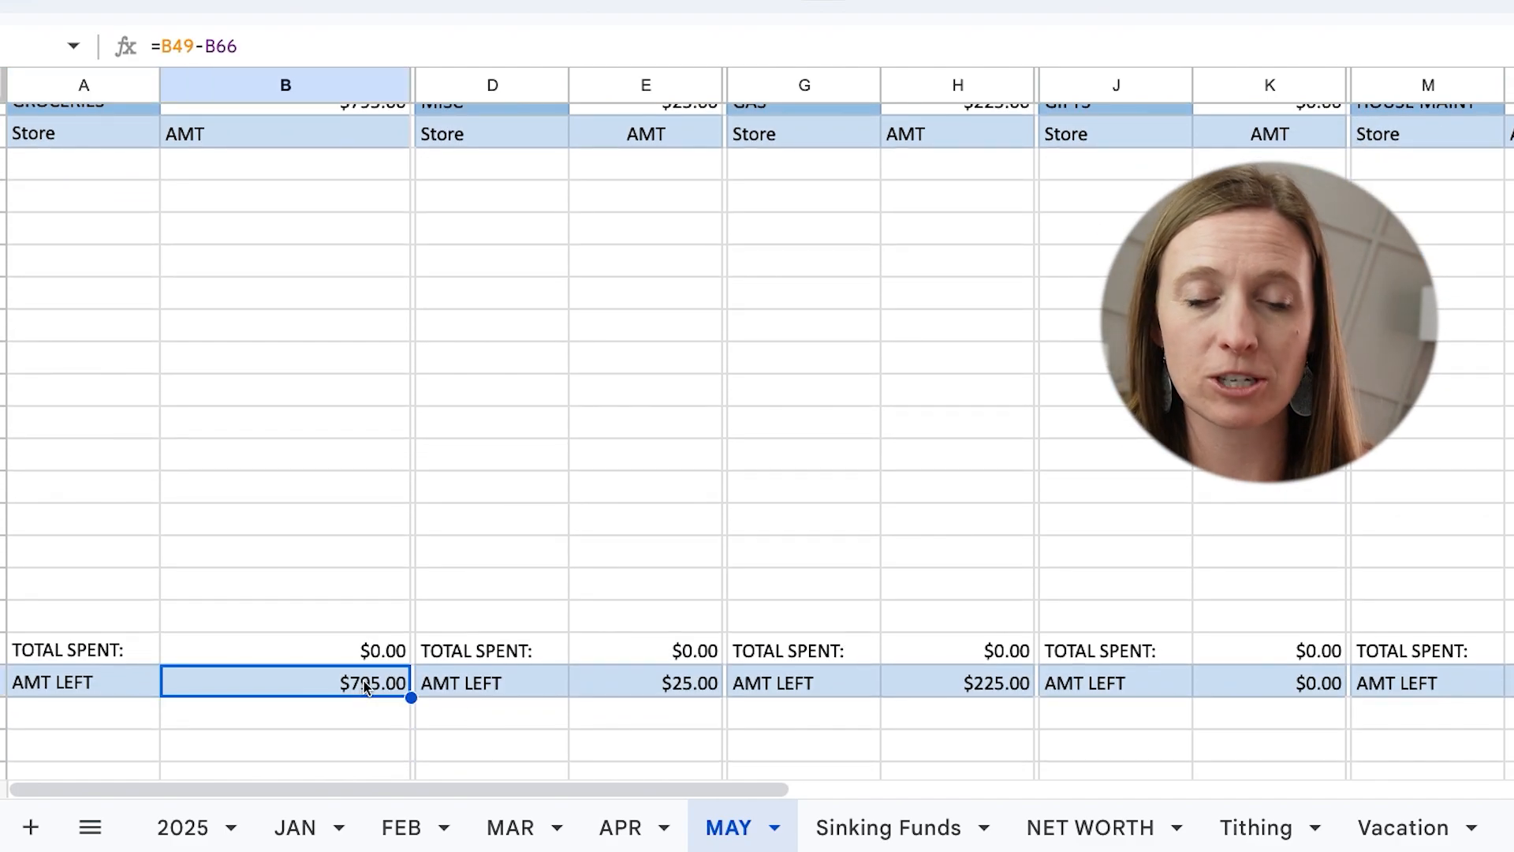
{"action": "left_click", "coordinate": [324, 548]}
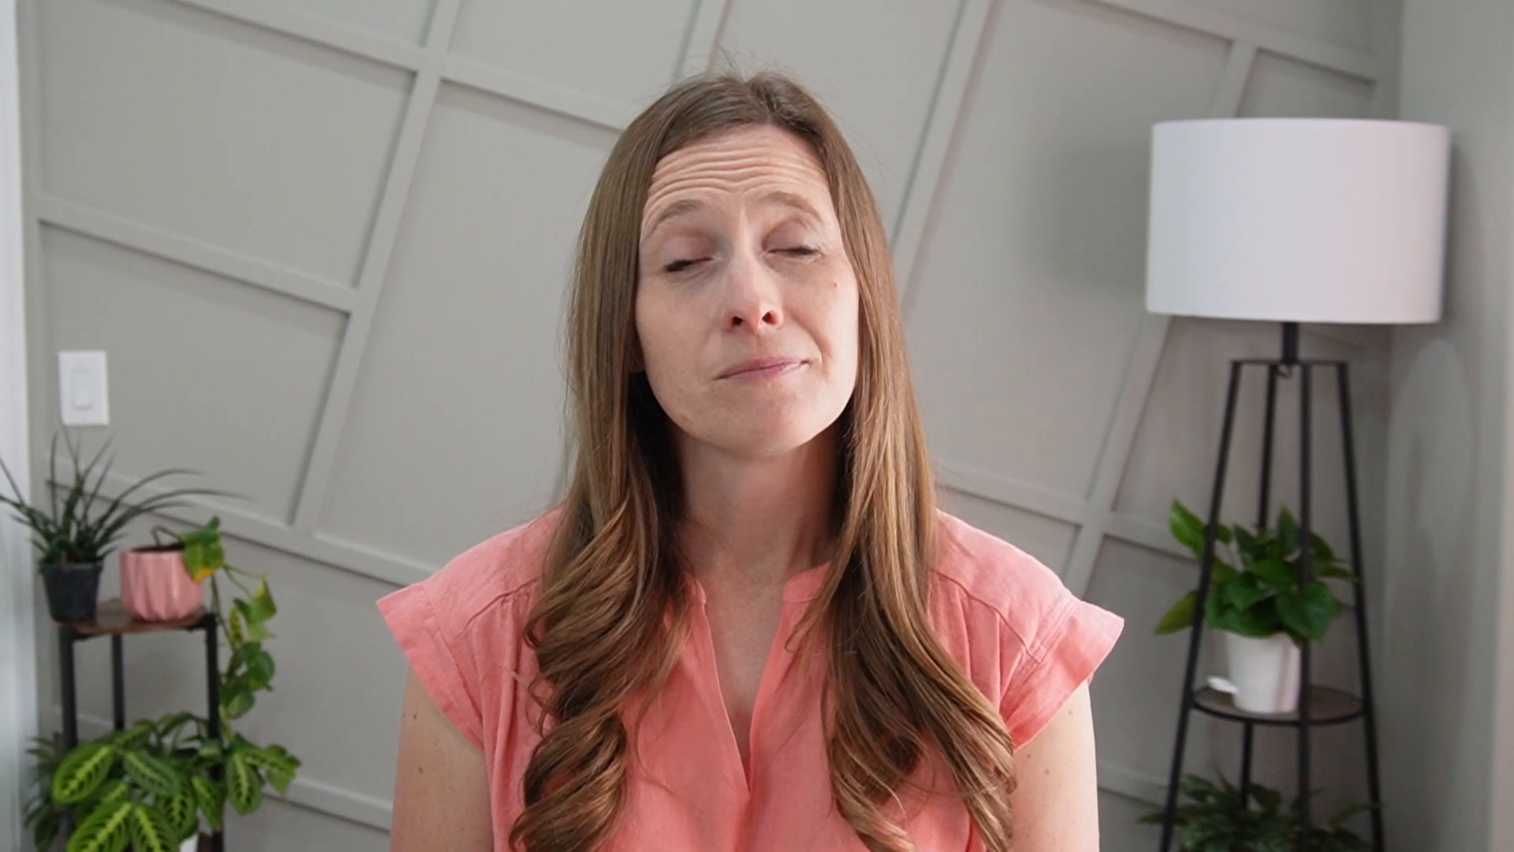